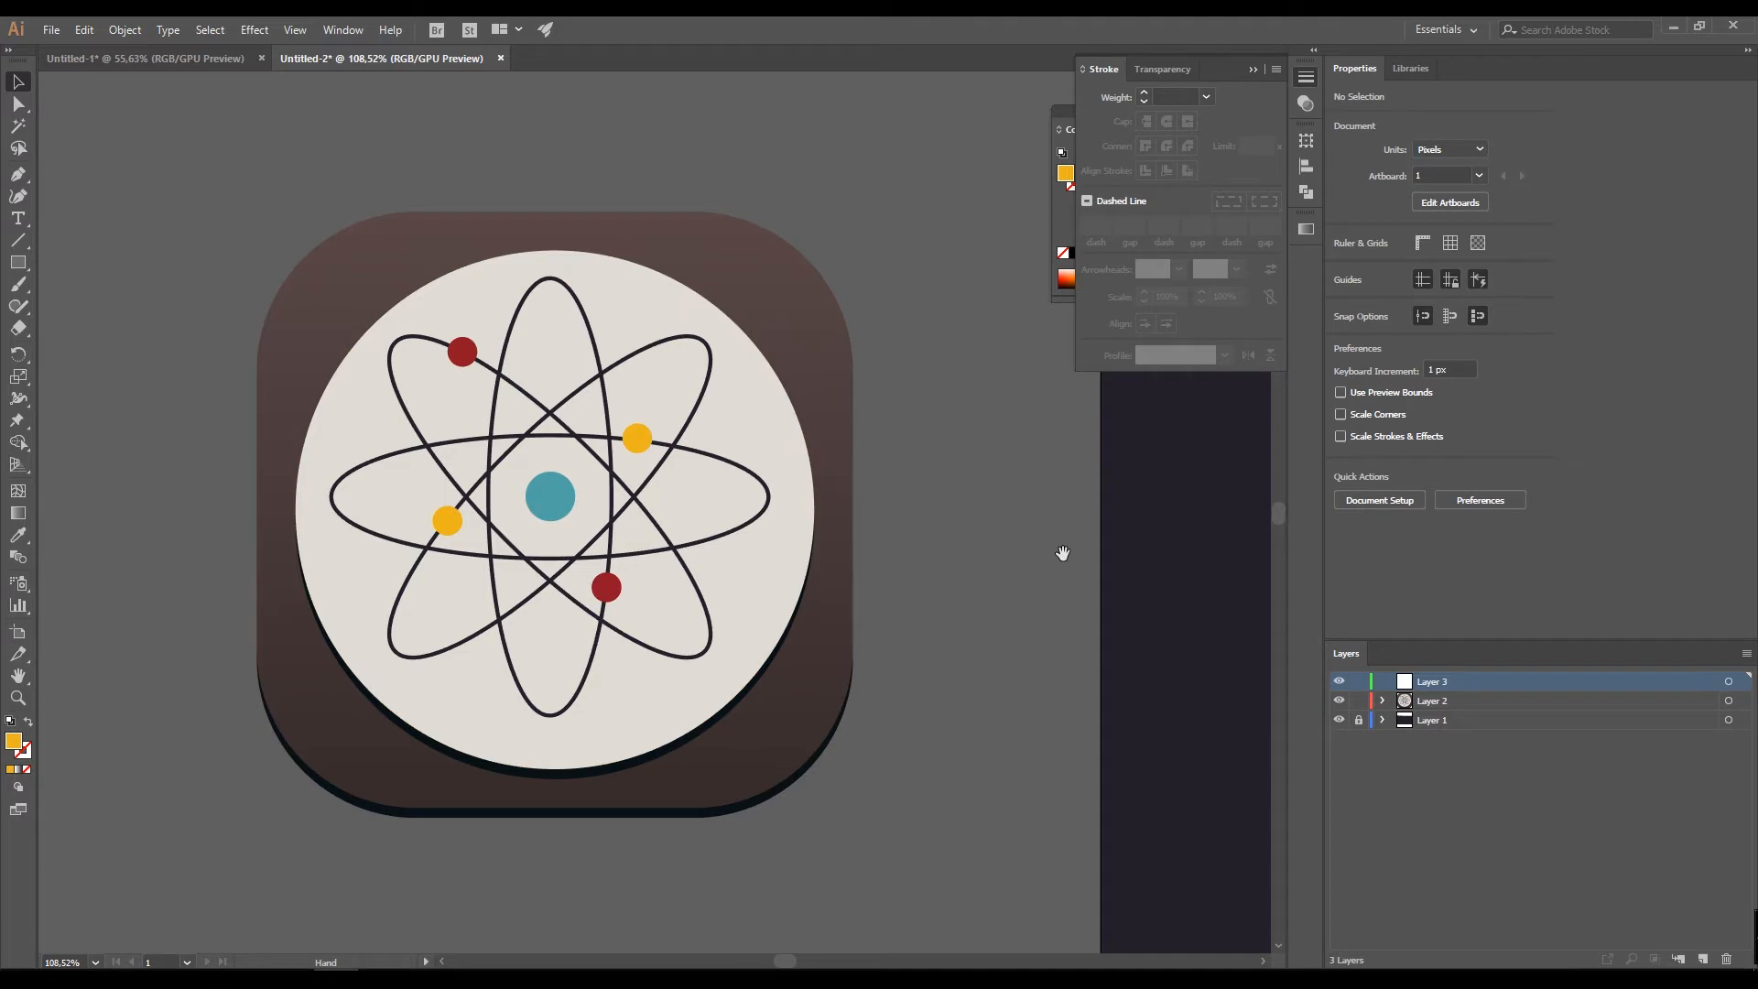
- Draw a square about 574 px wide centred on the empty dark artboard
left_click_drag(1060, 550, 518, 531)
scroll(977, 541, "down", 4)
left_click_drag(970, 542, 489, 538)
left_click_drag(602, 527, 613, 549)
key("m")
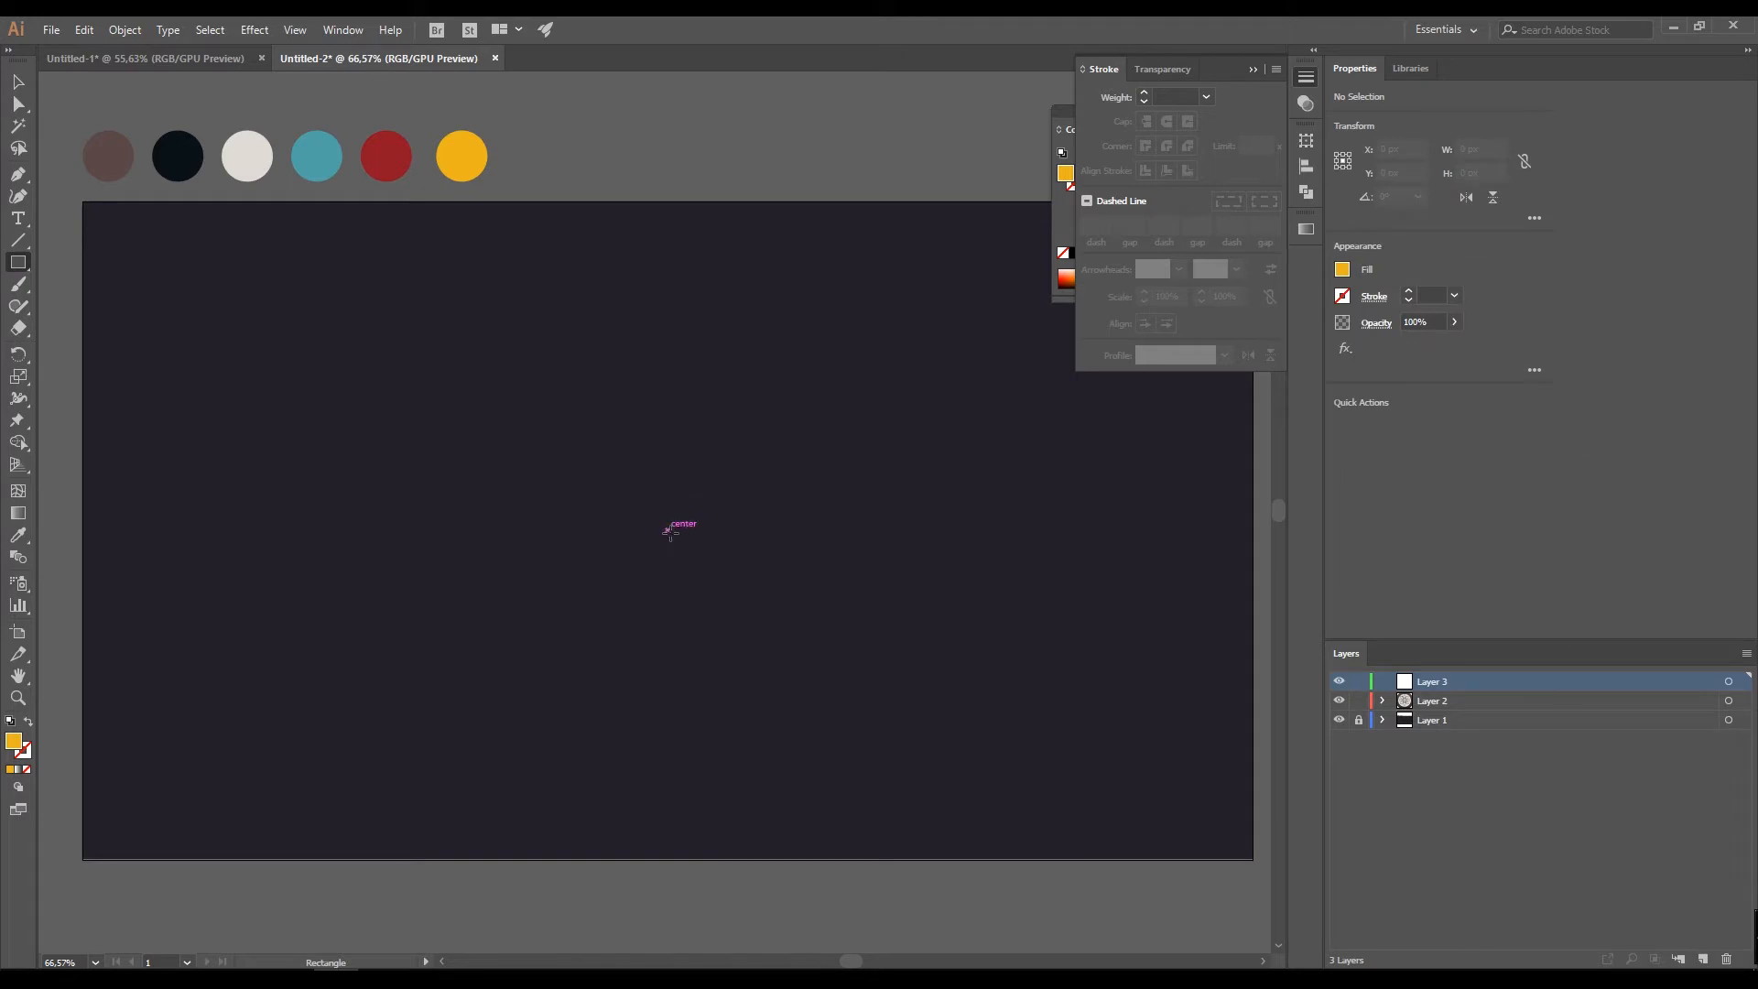
left_click_drag(666, 529, 805, 704)
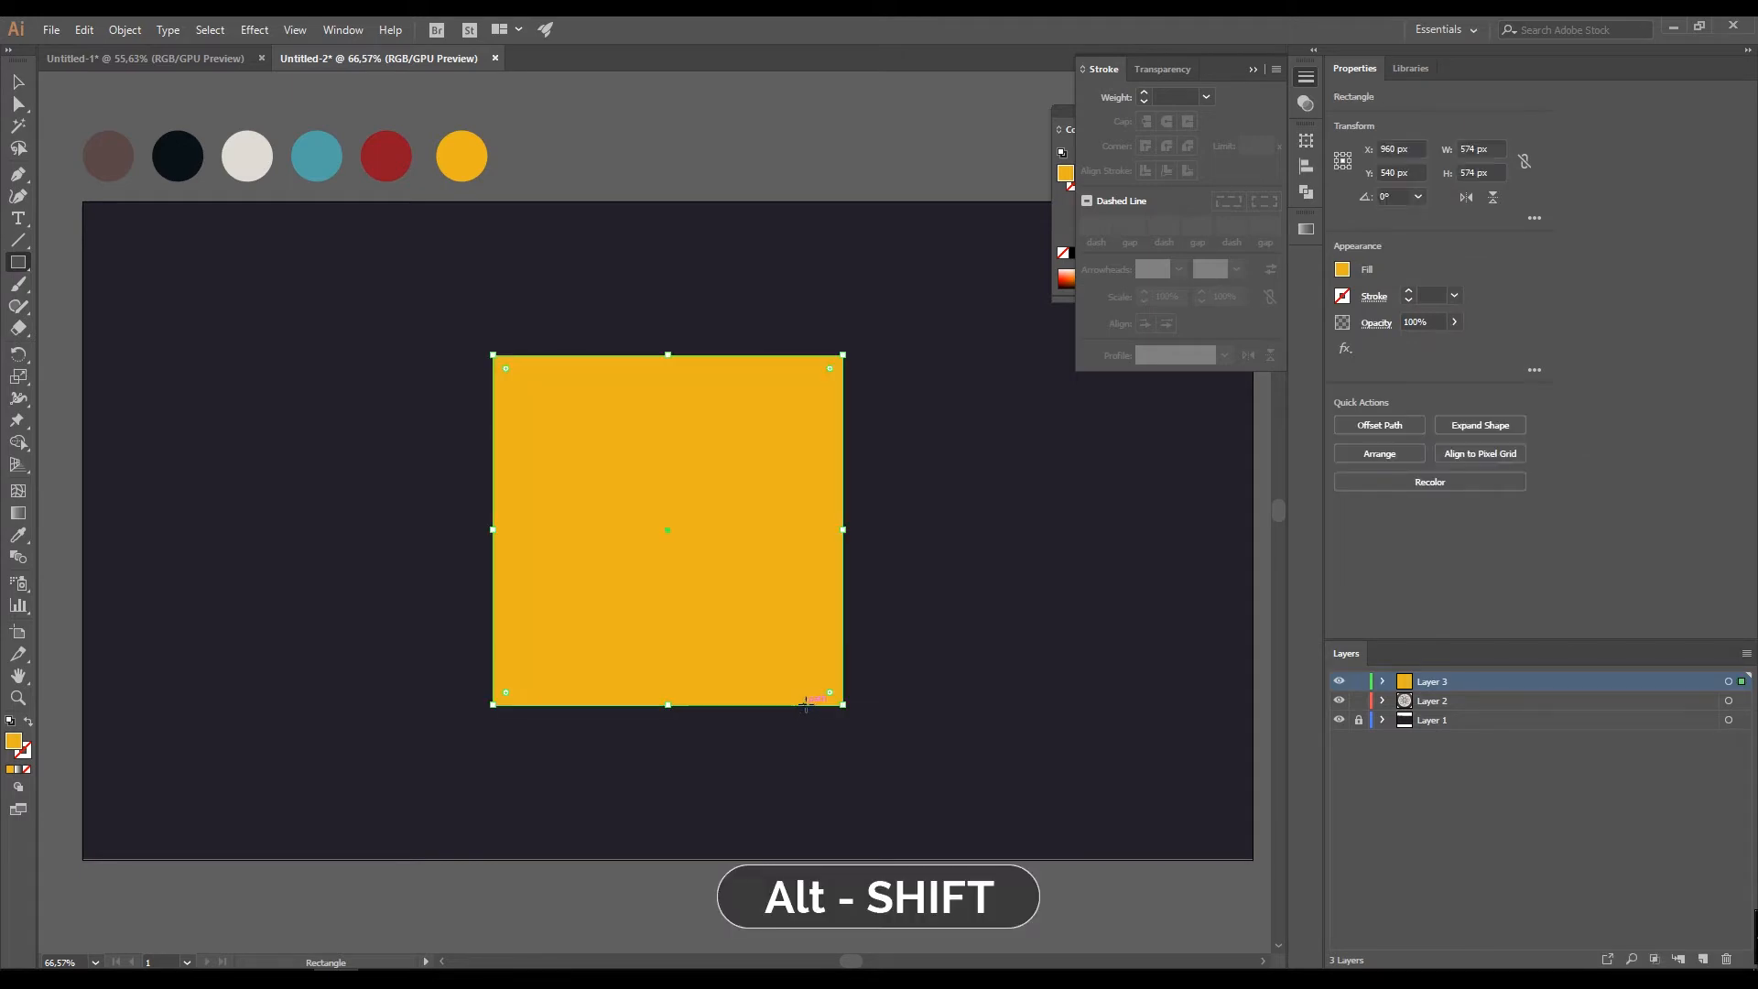
- Round all four corners of the square heavily and fill it with the brown palette colour
key("v")
left_click_drag(505, 370, 586, 478)
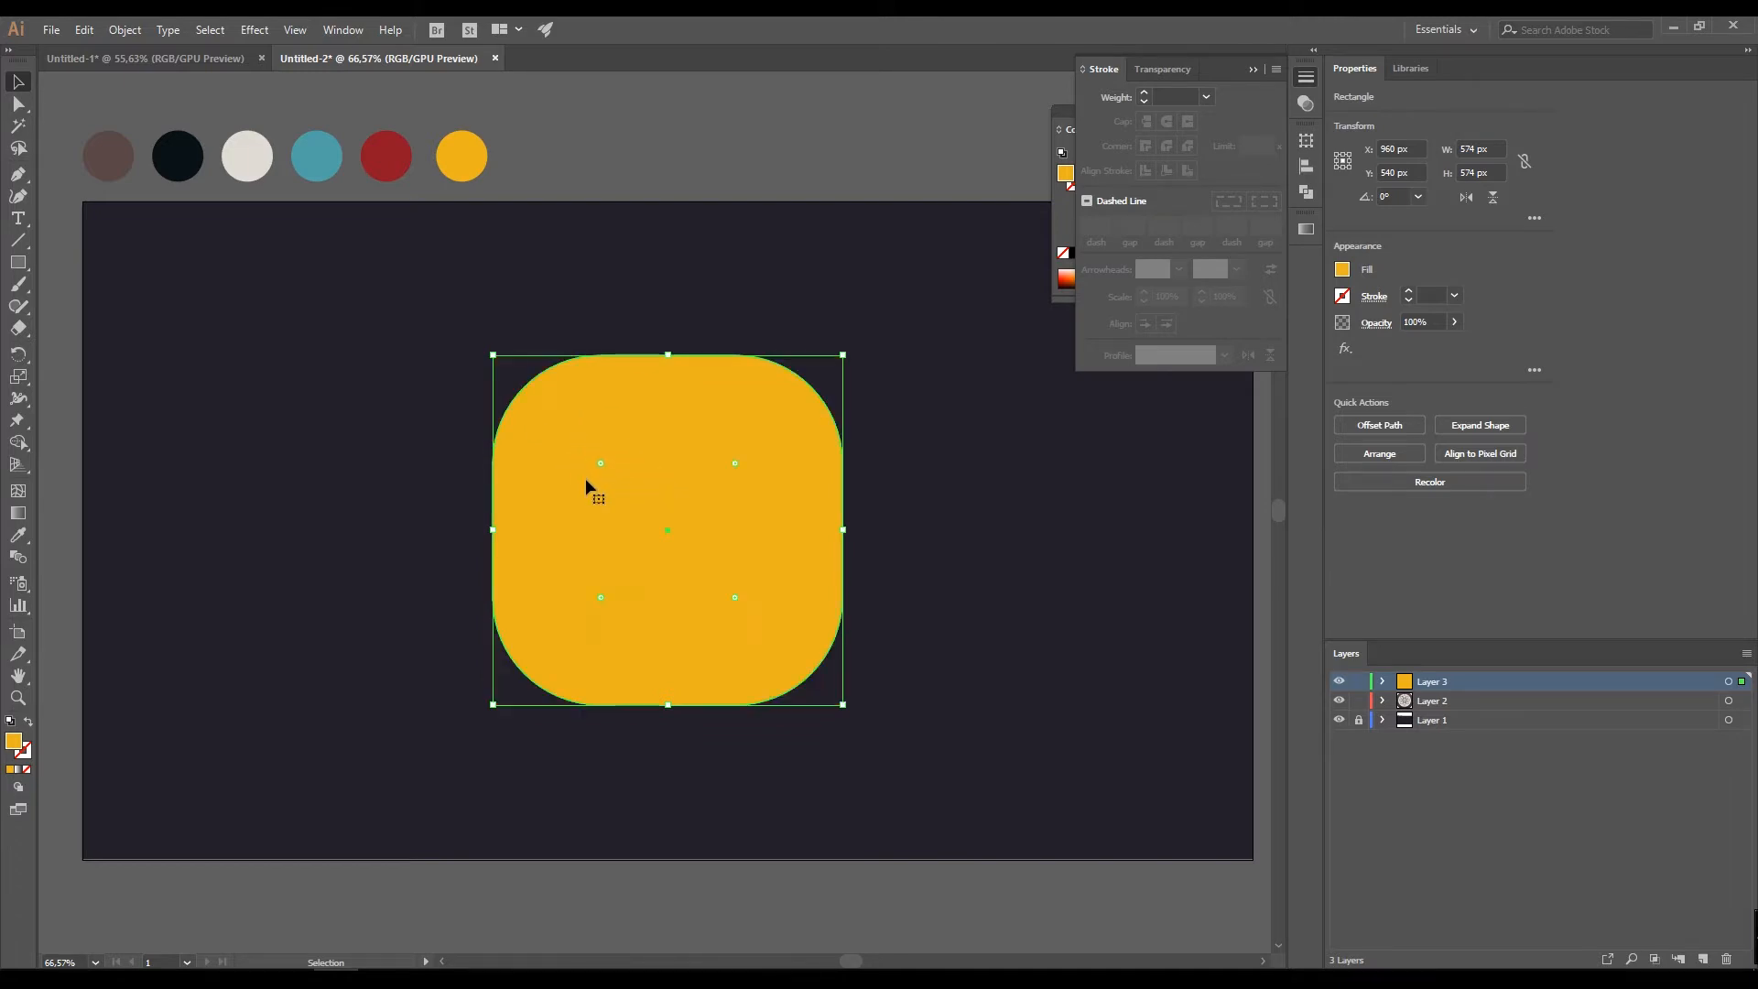
key("i")
left_click(120, 156)
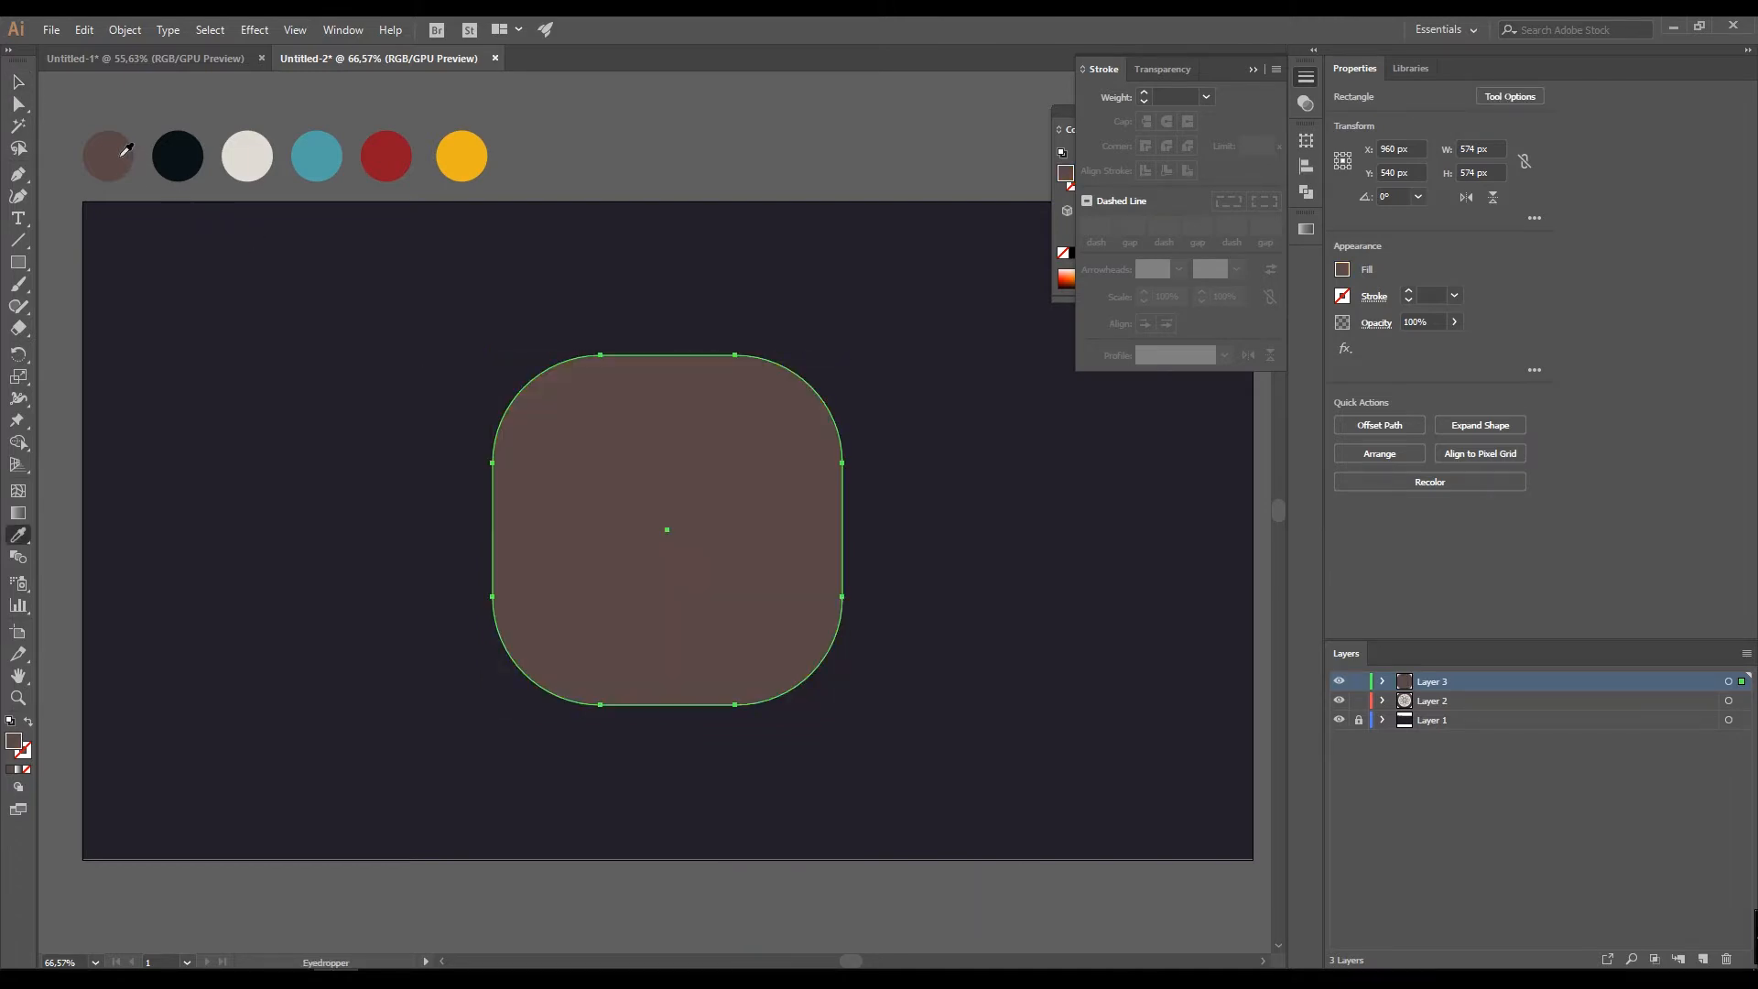
key("v")
left_click(345, 330)
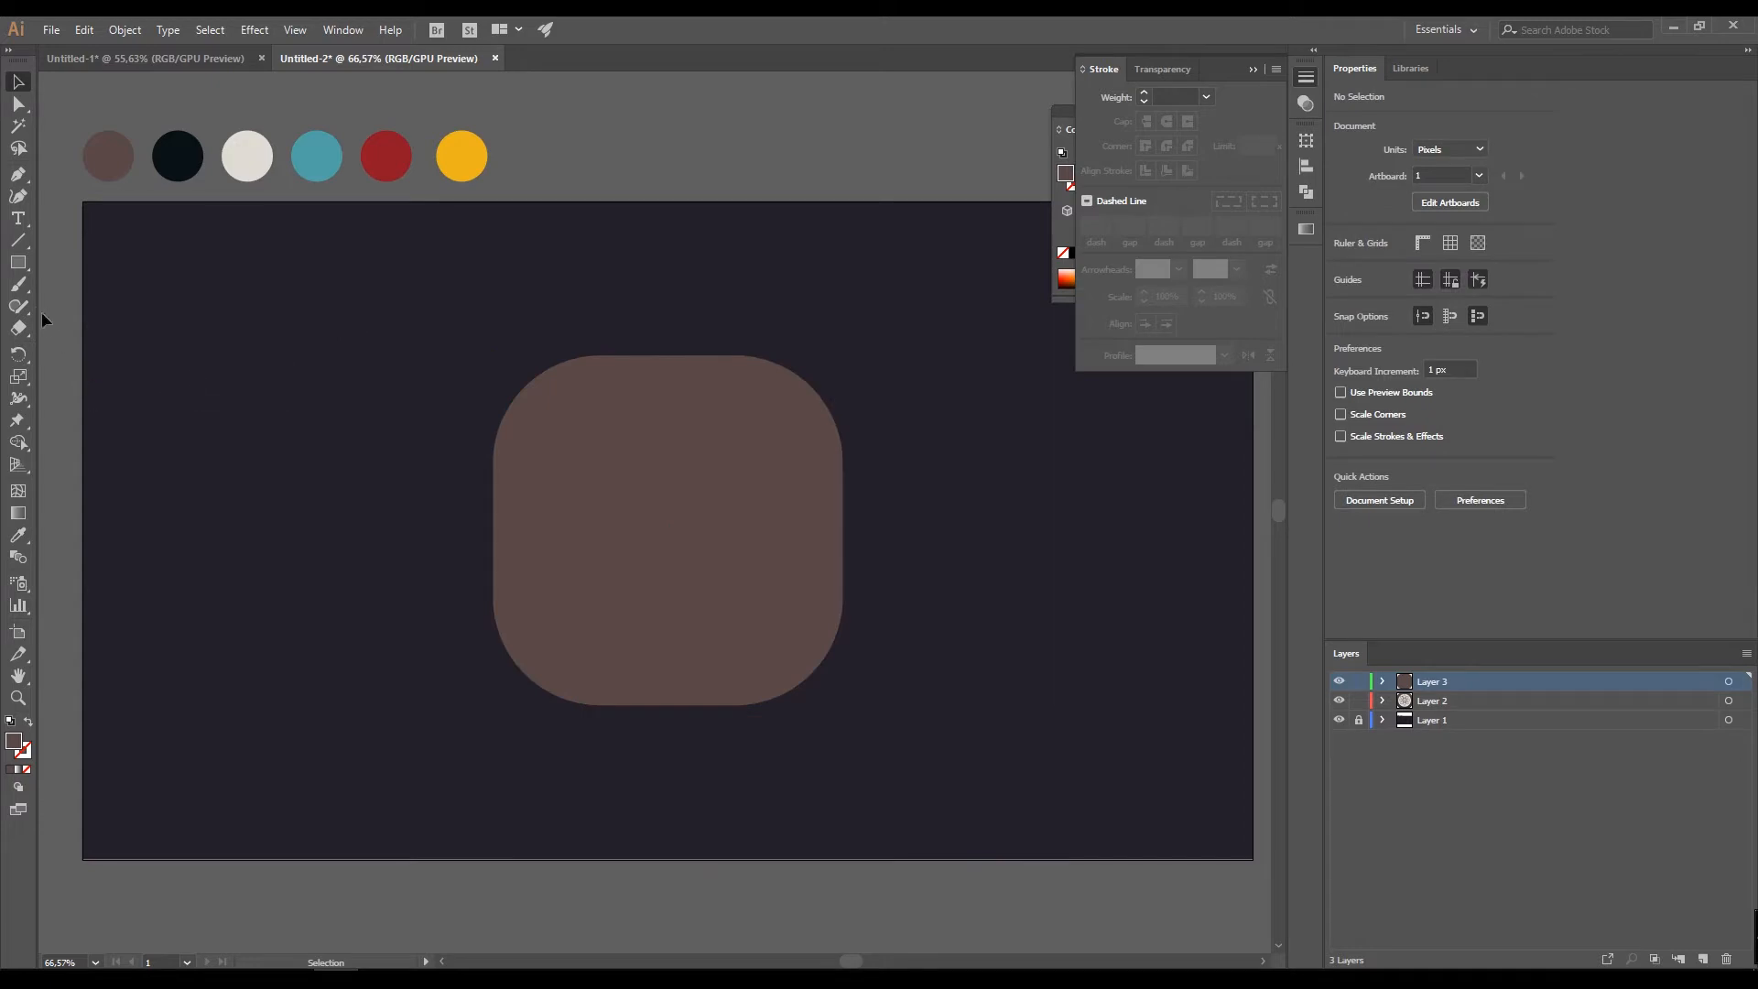
- Draw a circle about 472 px wide centred on the rounded square and fill it with the off-white palette colour
left_click(18, 263)
left_click_drag(20, 265, 109, 311)
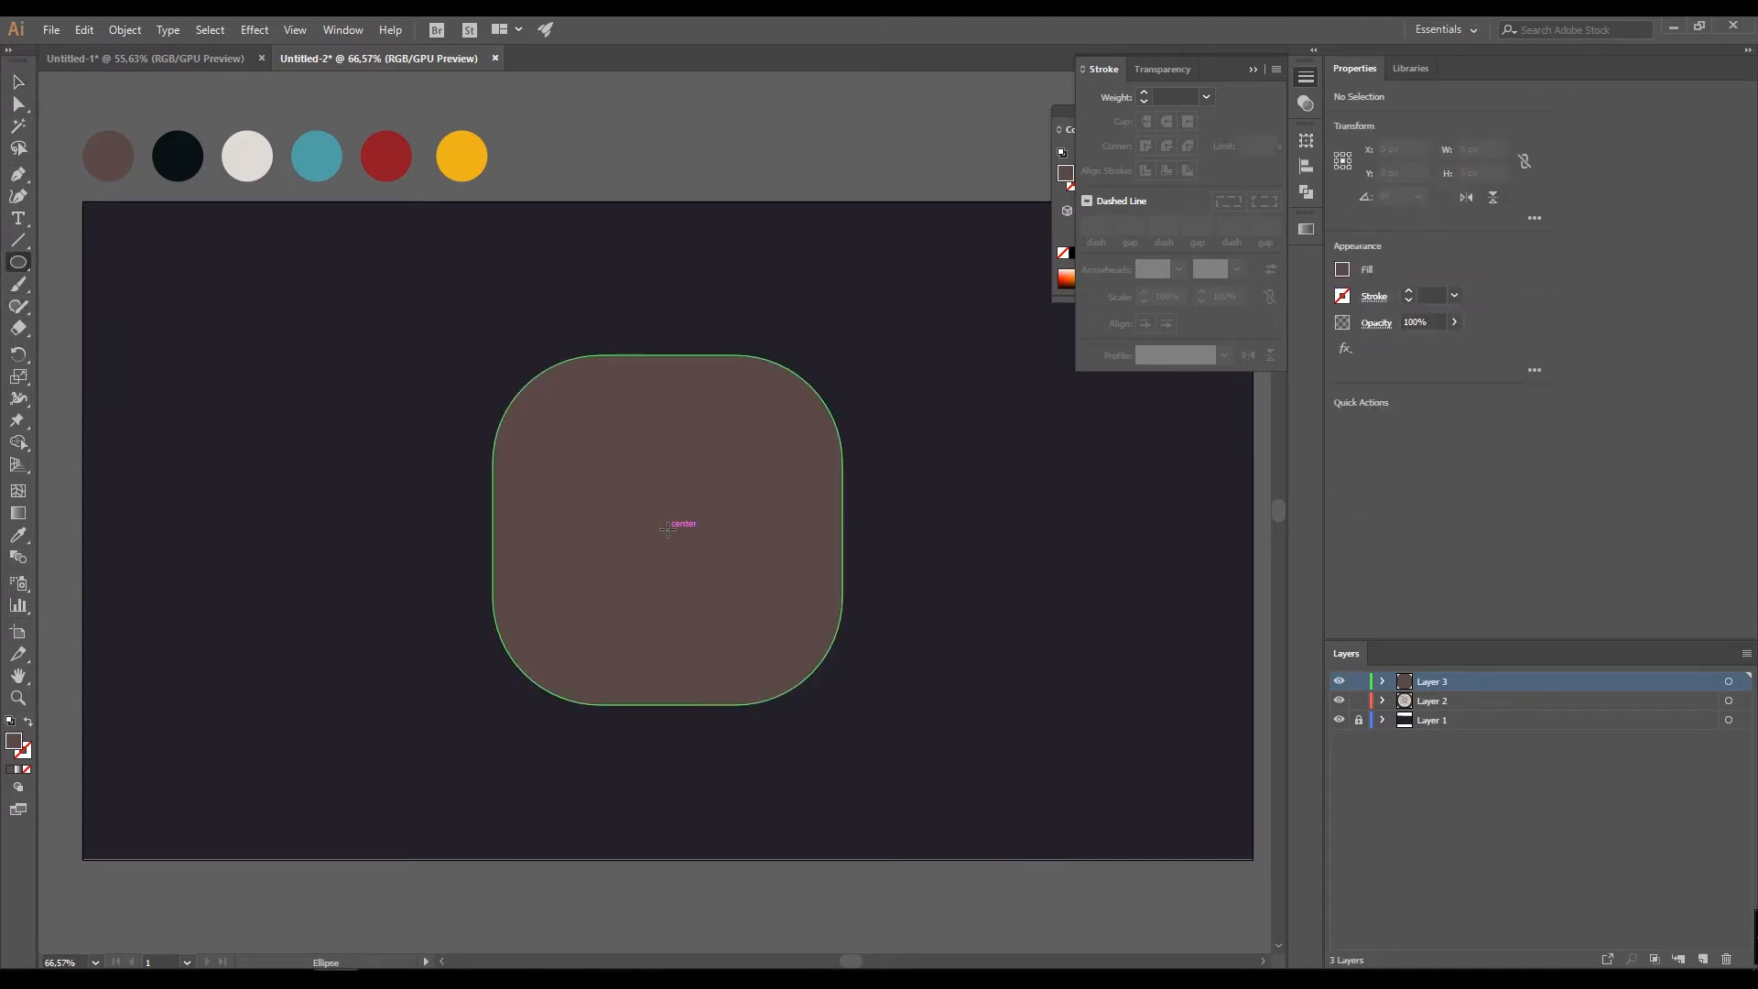
left_click_drag(668, 529, 801, 674)
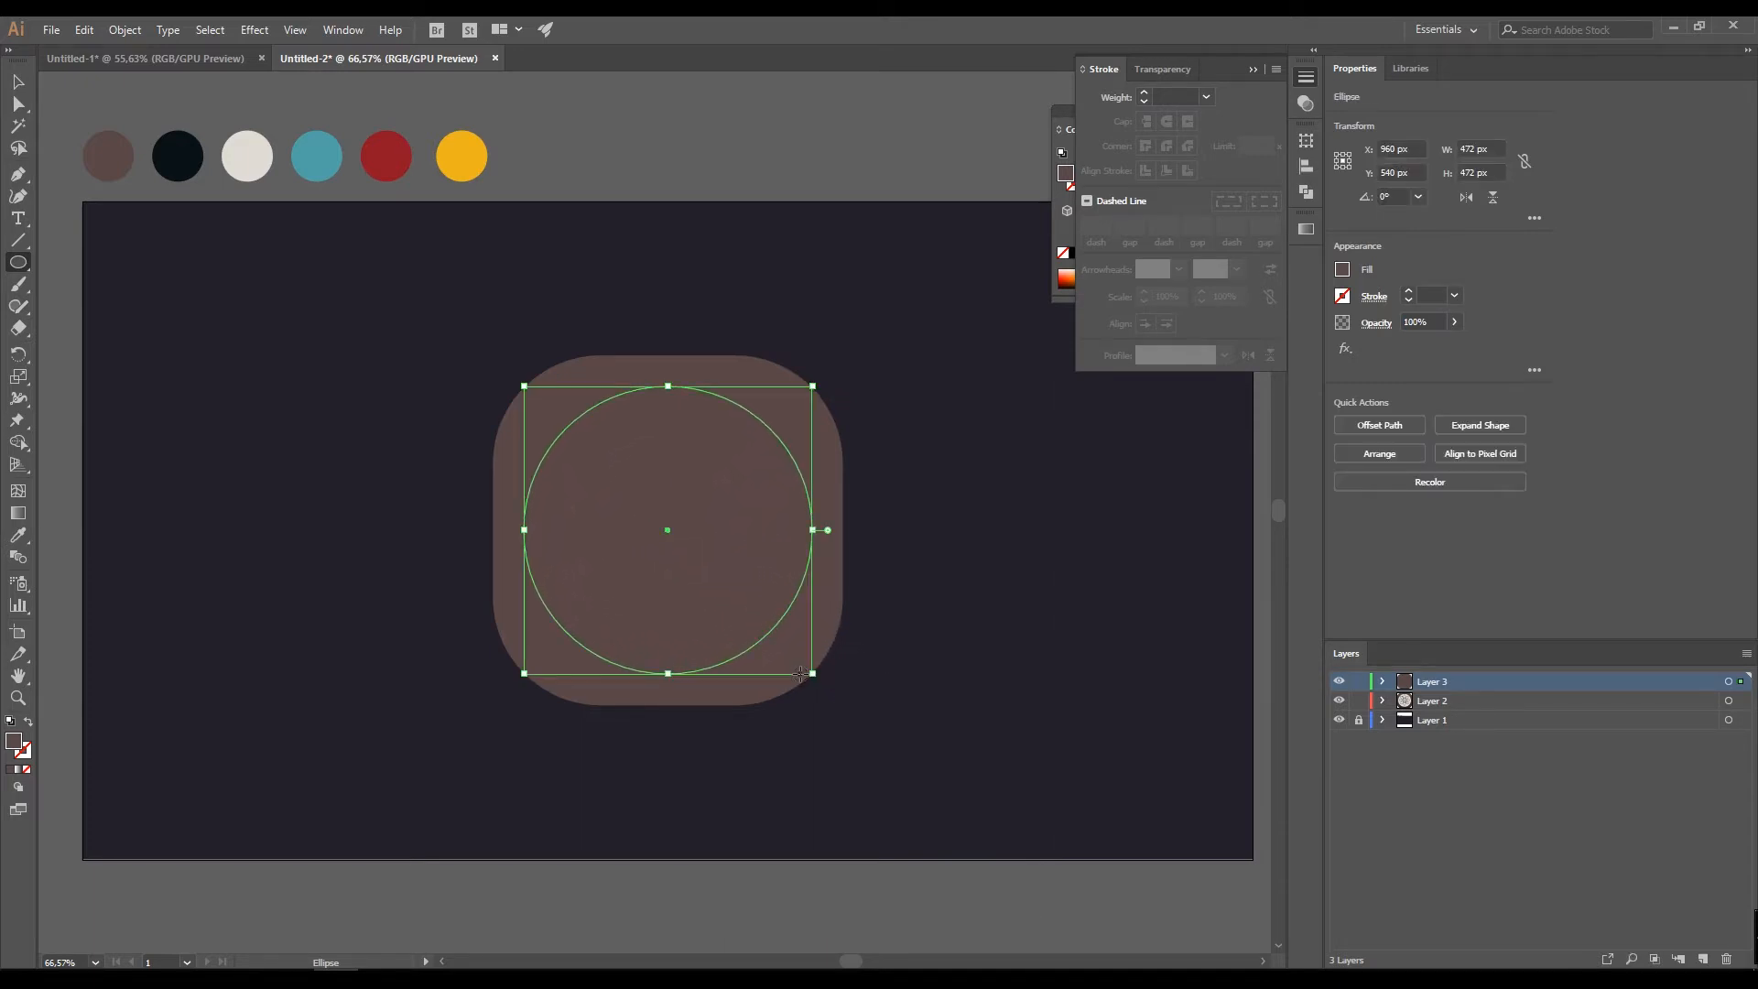
key("i")
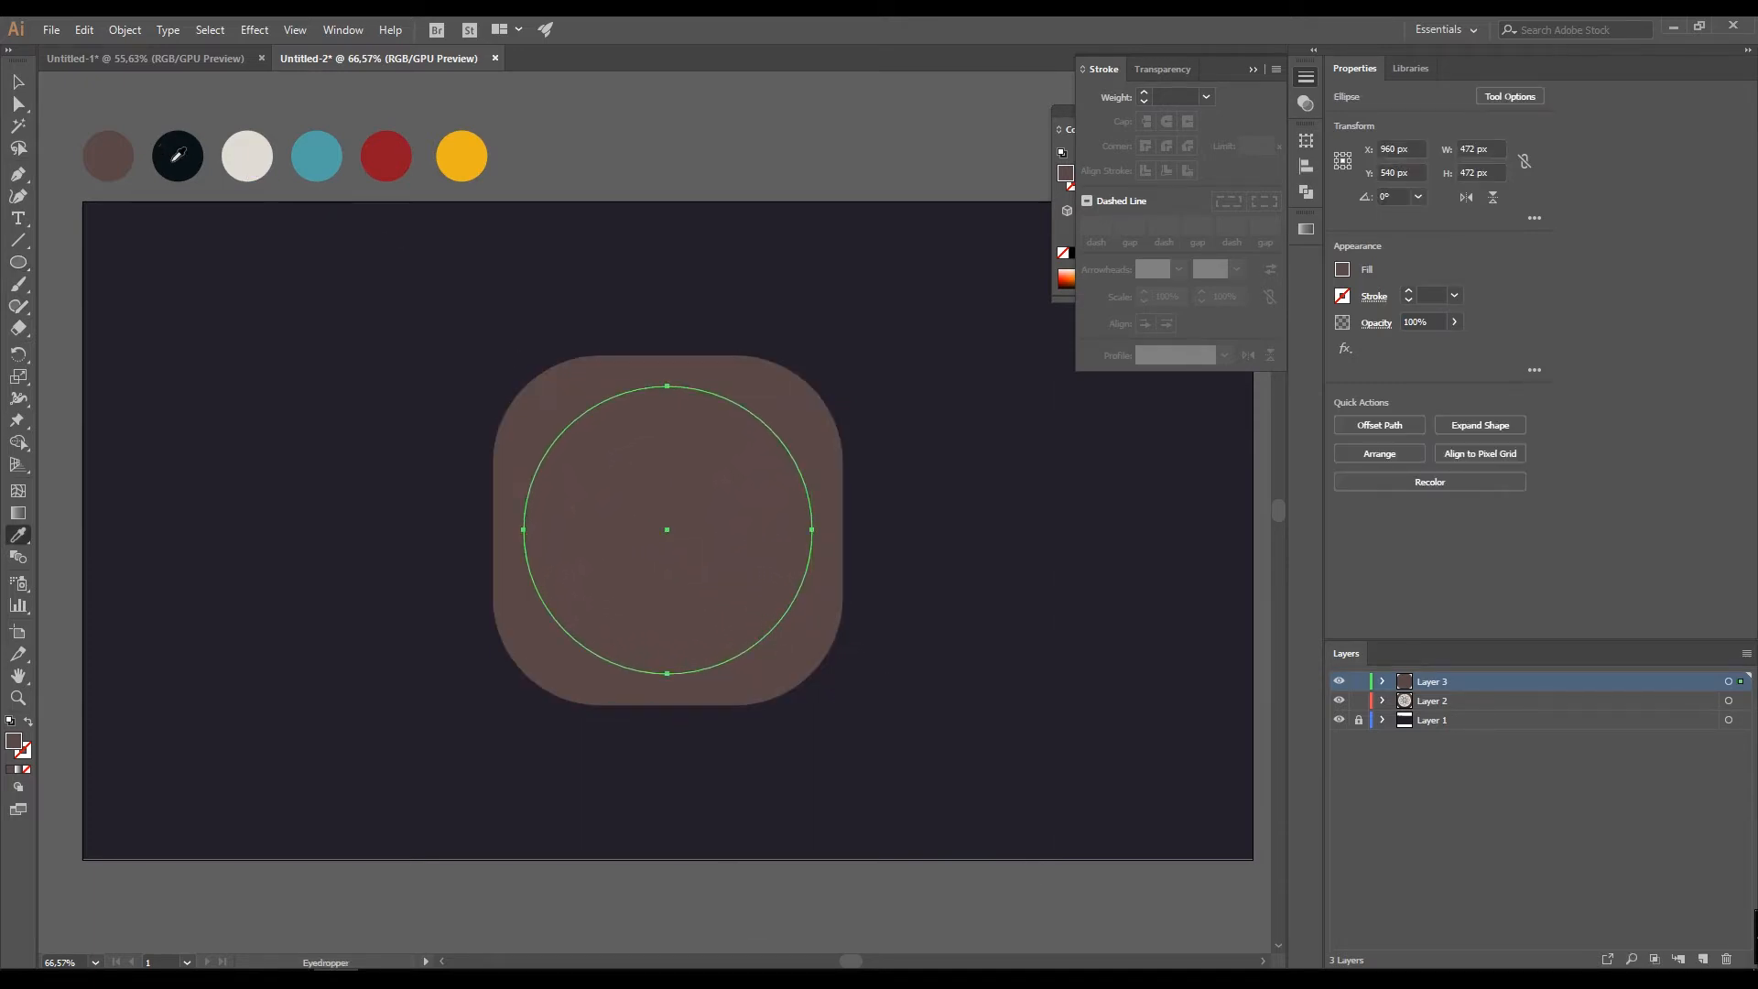
left_click(258, 146)
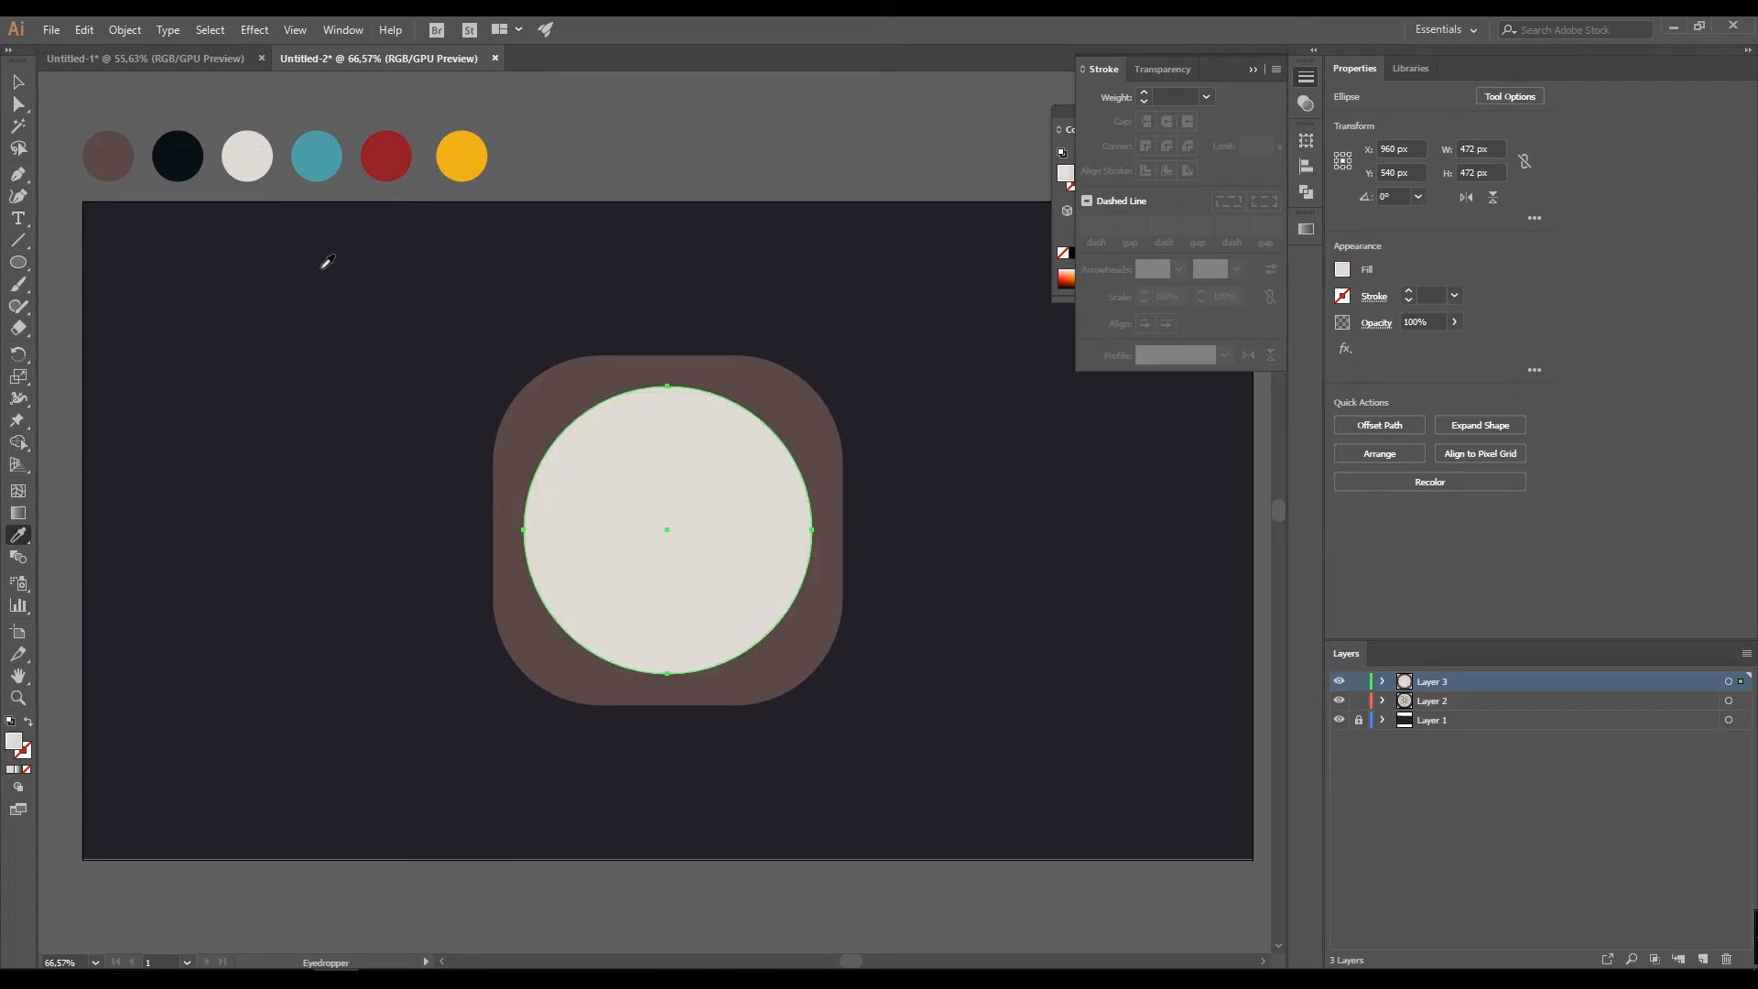
key("v")
left_click(630, 156)
- Duplicate the brown rounded square in place and fill the copy with the near-black palette colour
scroll(682, 449, "down", 1)
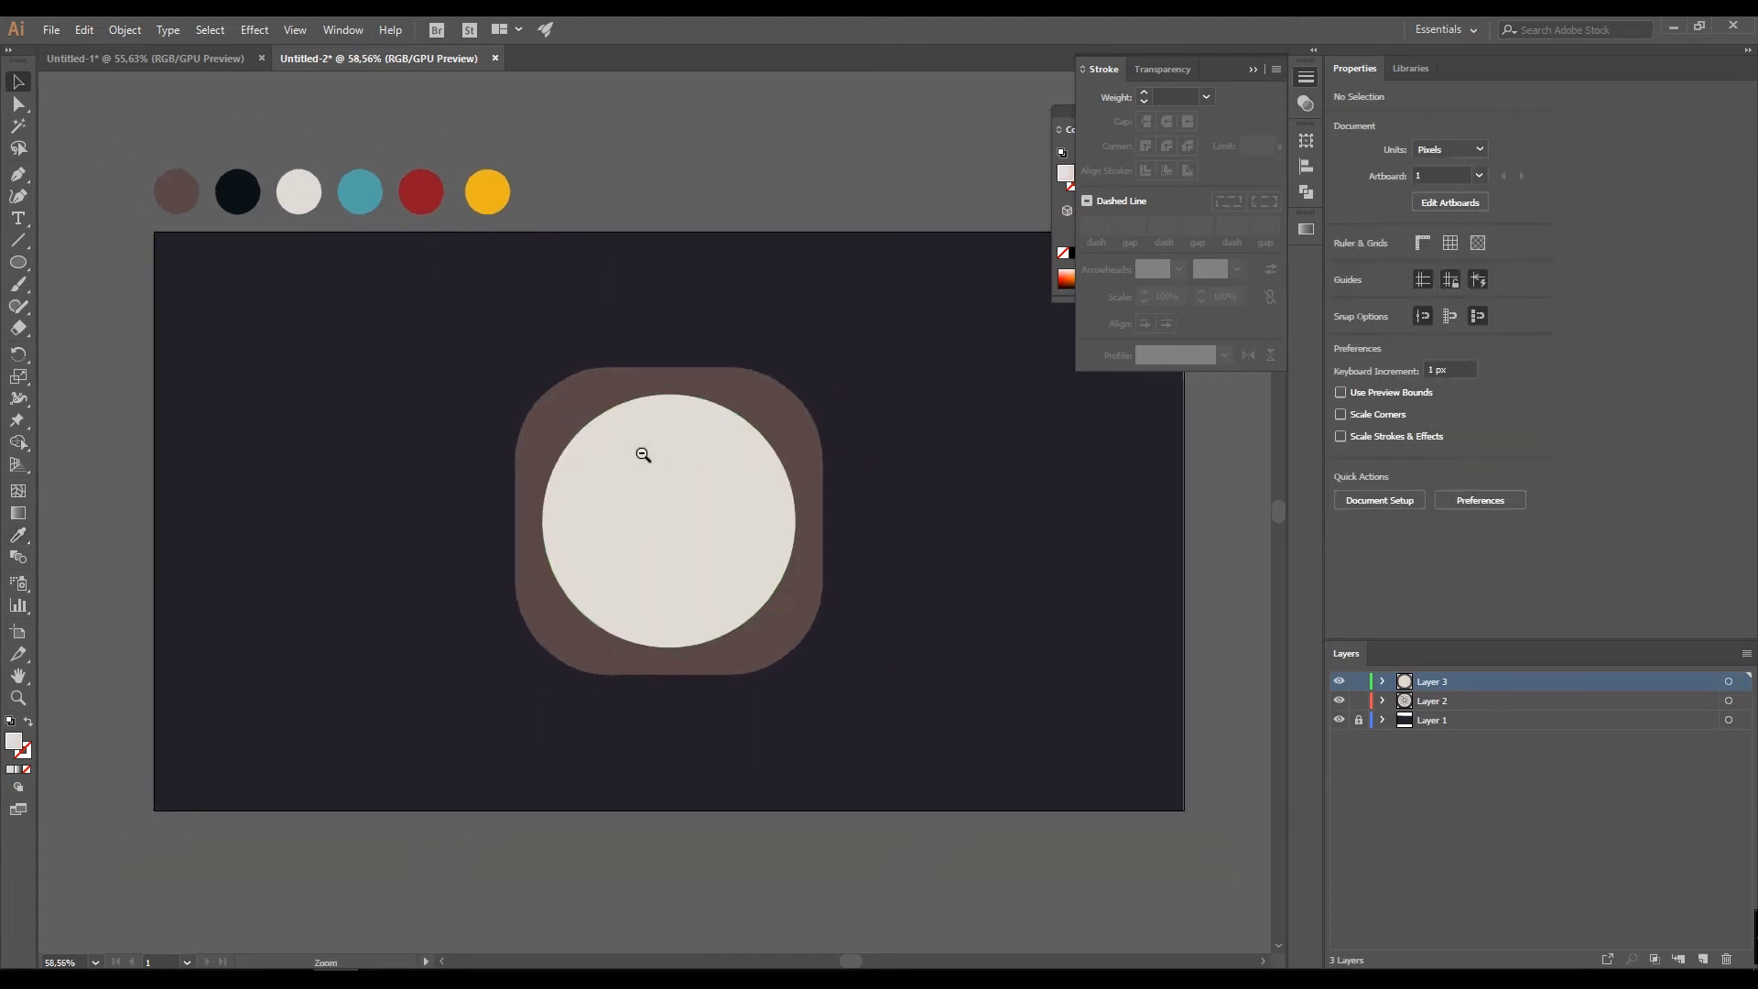
scroll(708, 508, "up", 3)
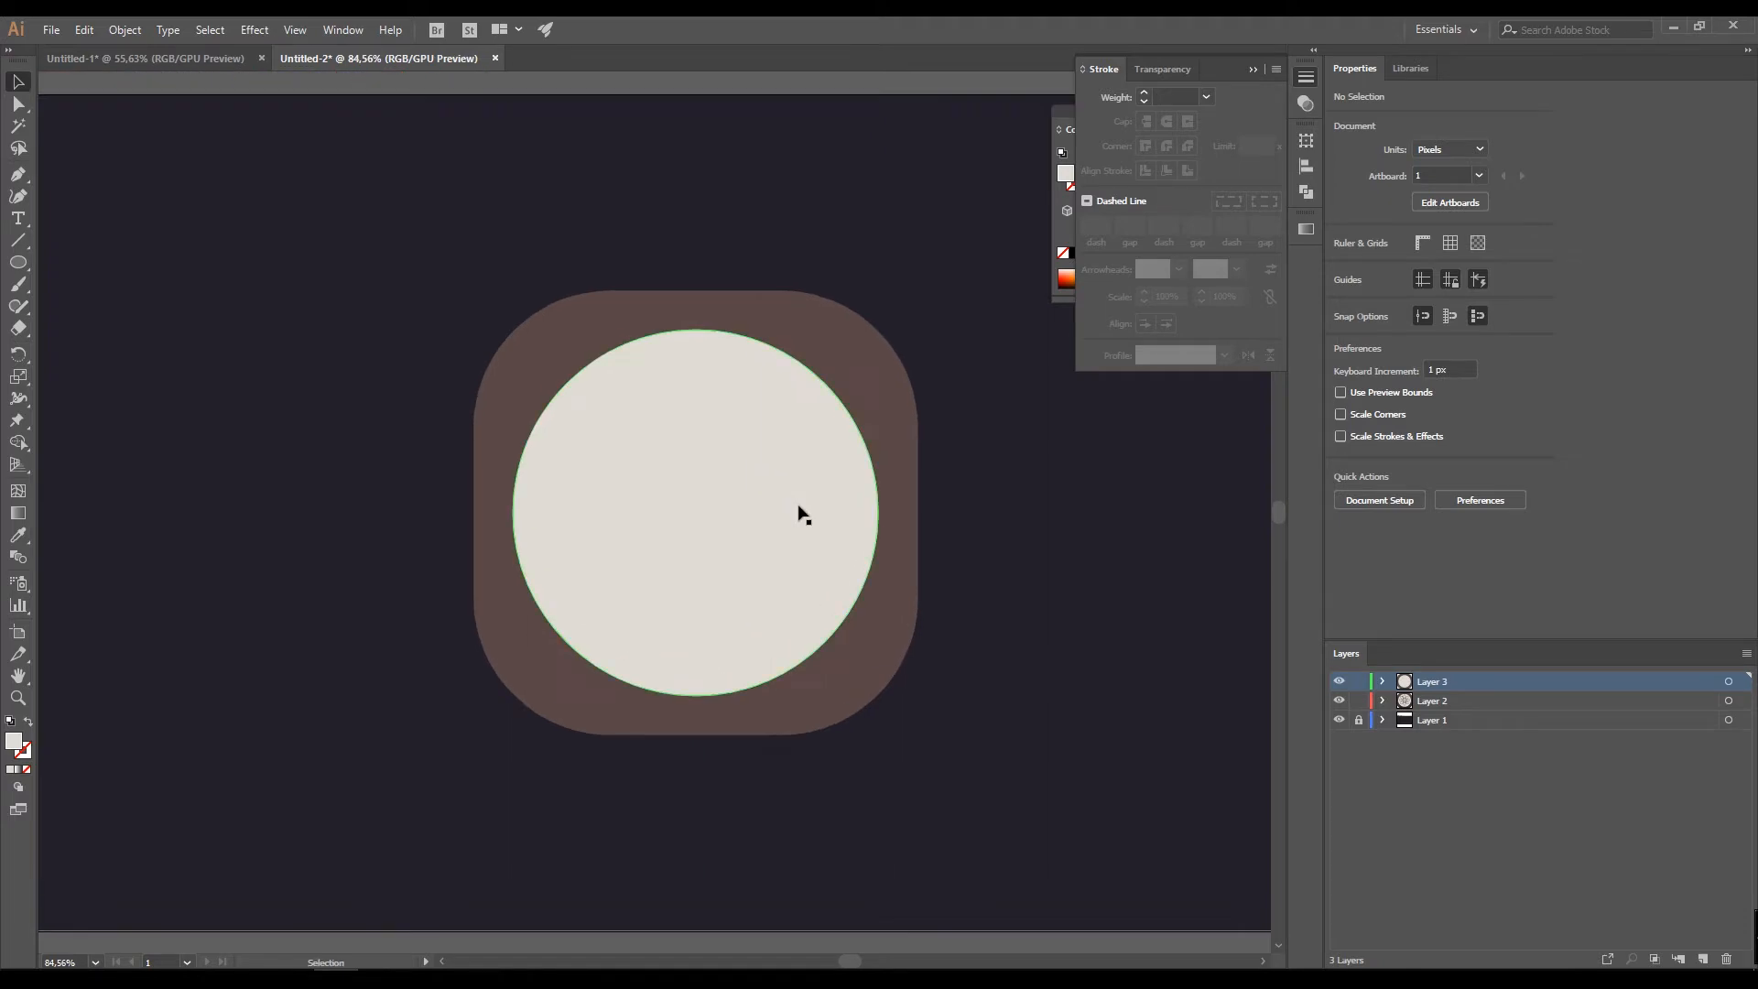
scroll(711, 458, "down", 1)
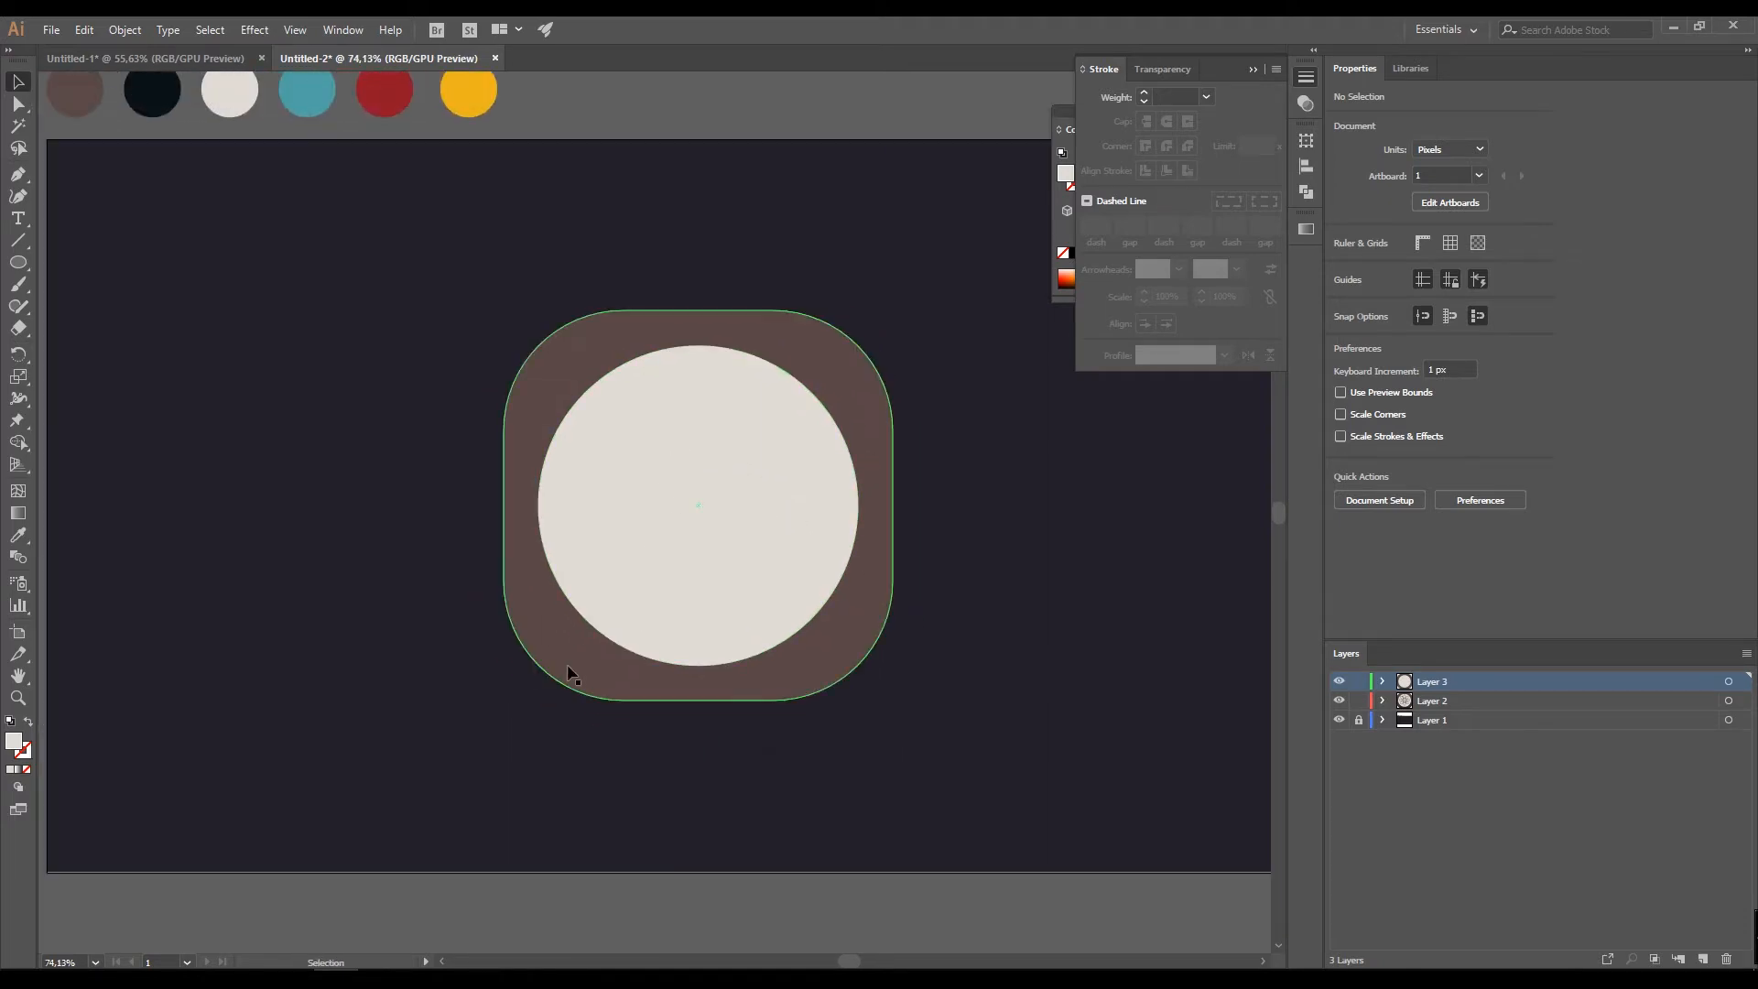
left_click(540, 661)
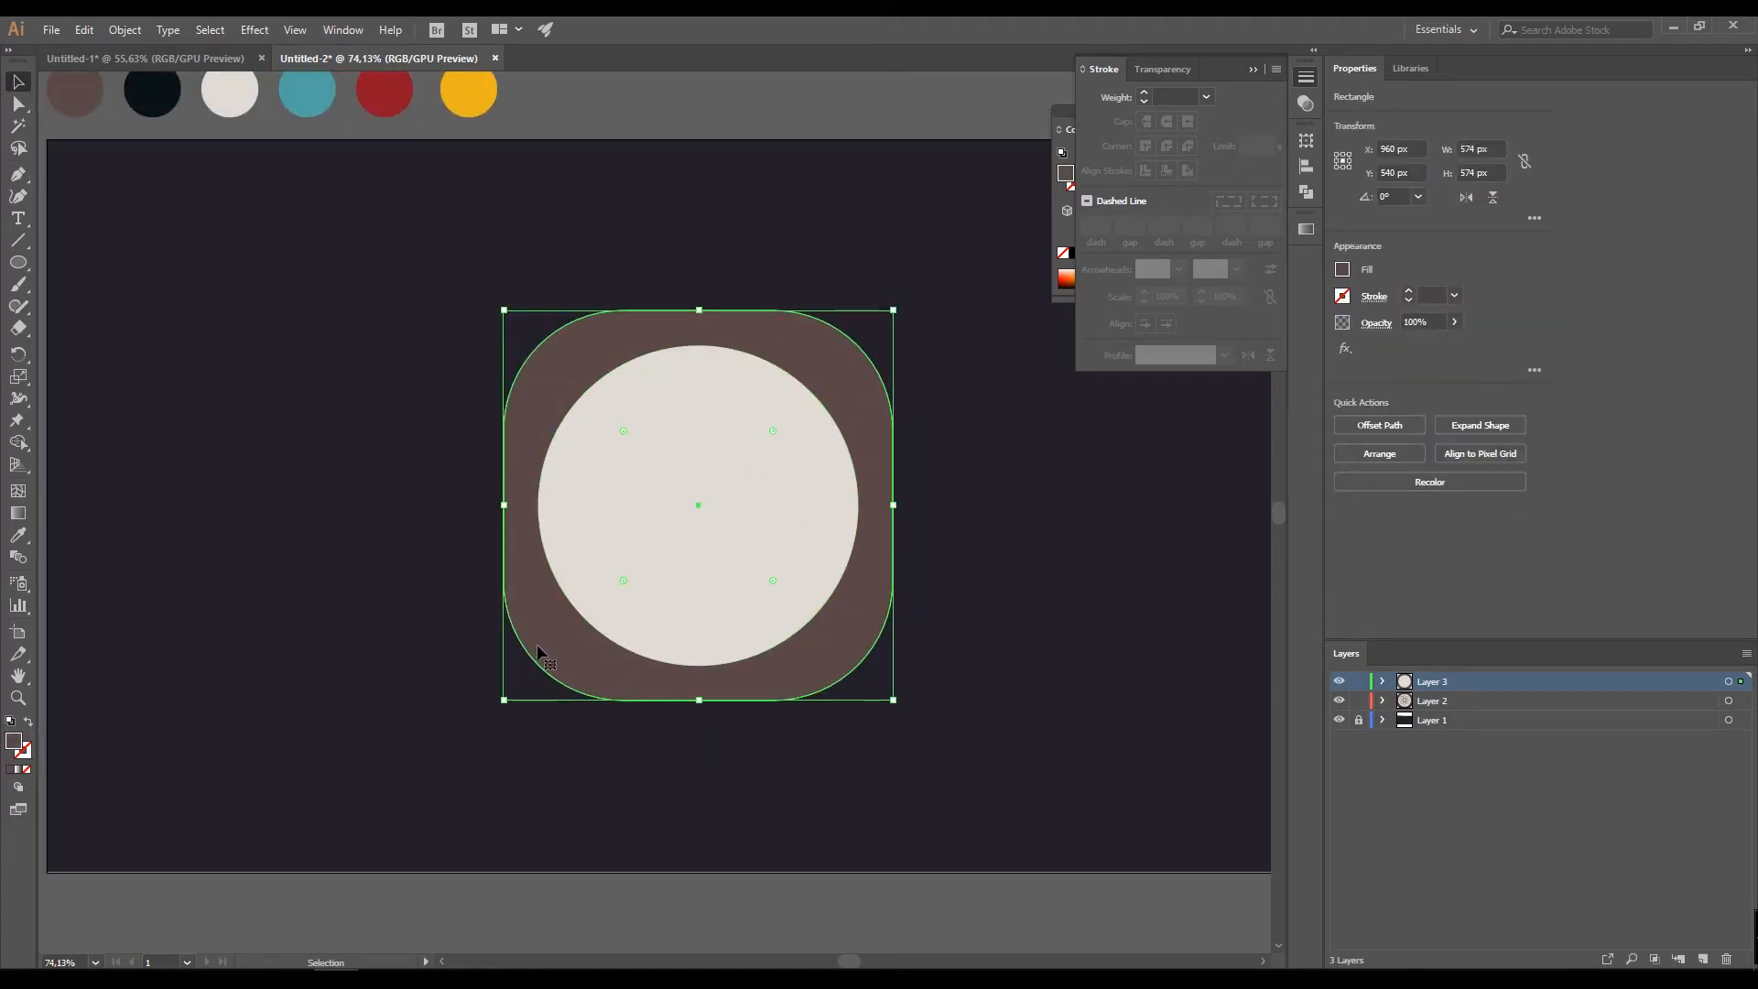
key("a")
key("ctrl+c")
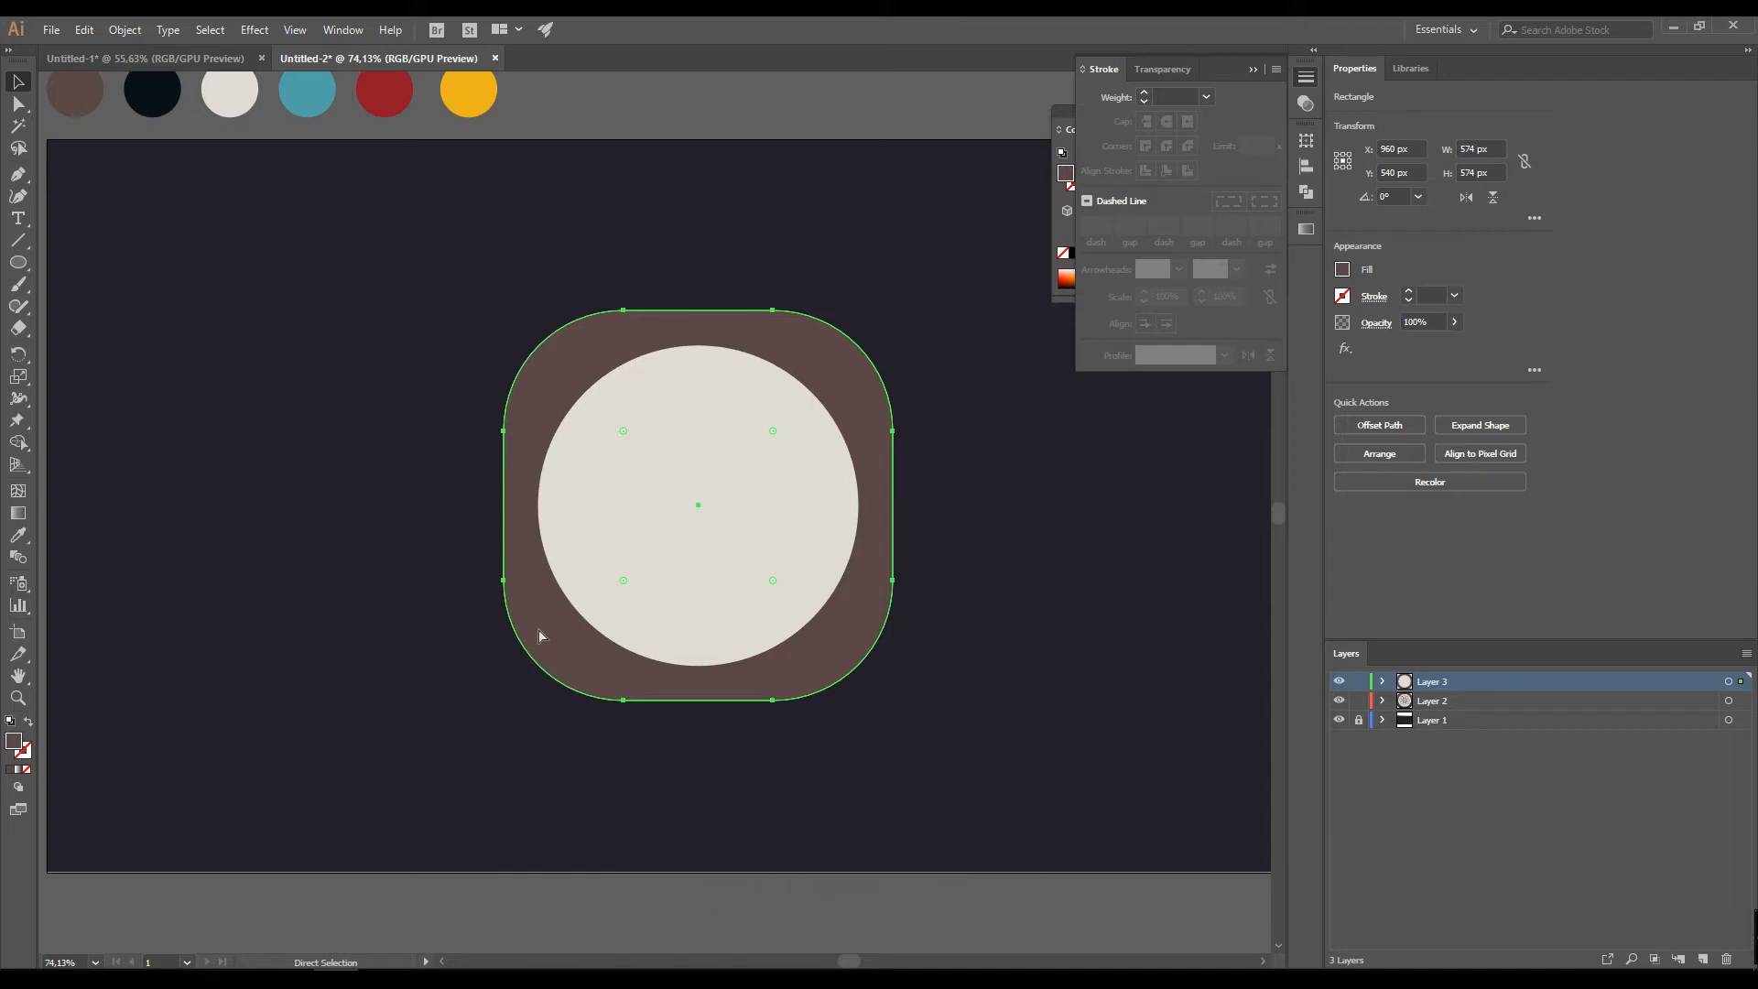
key("v")
key("ctrl+f")
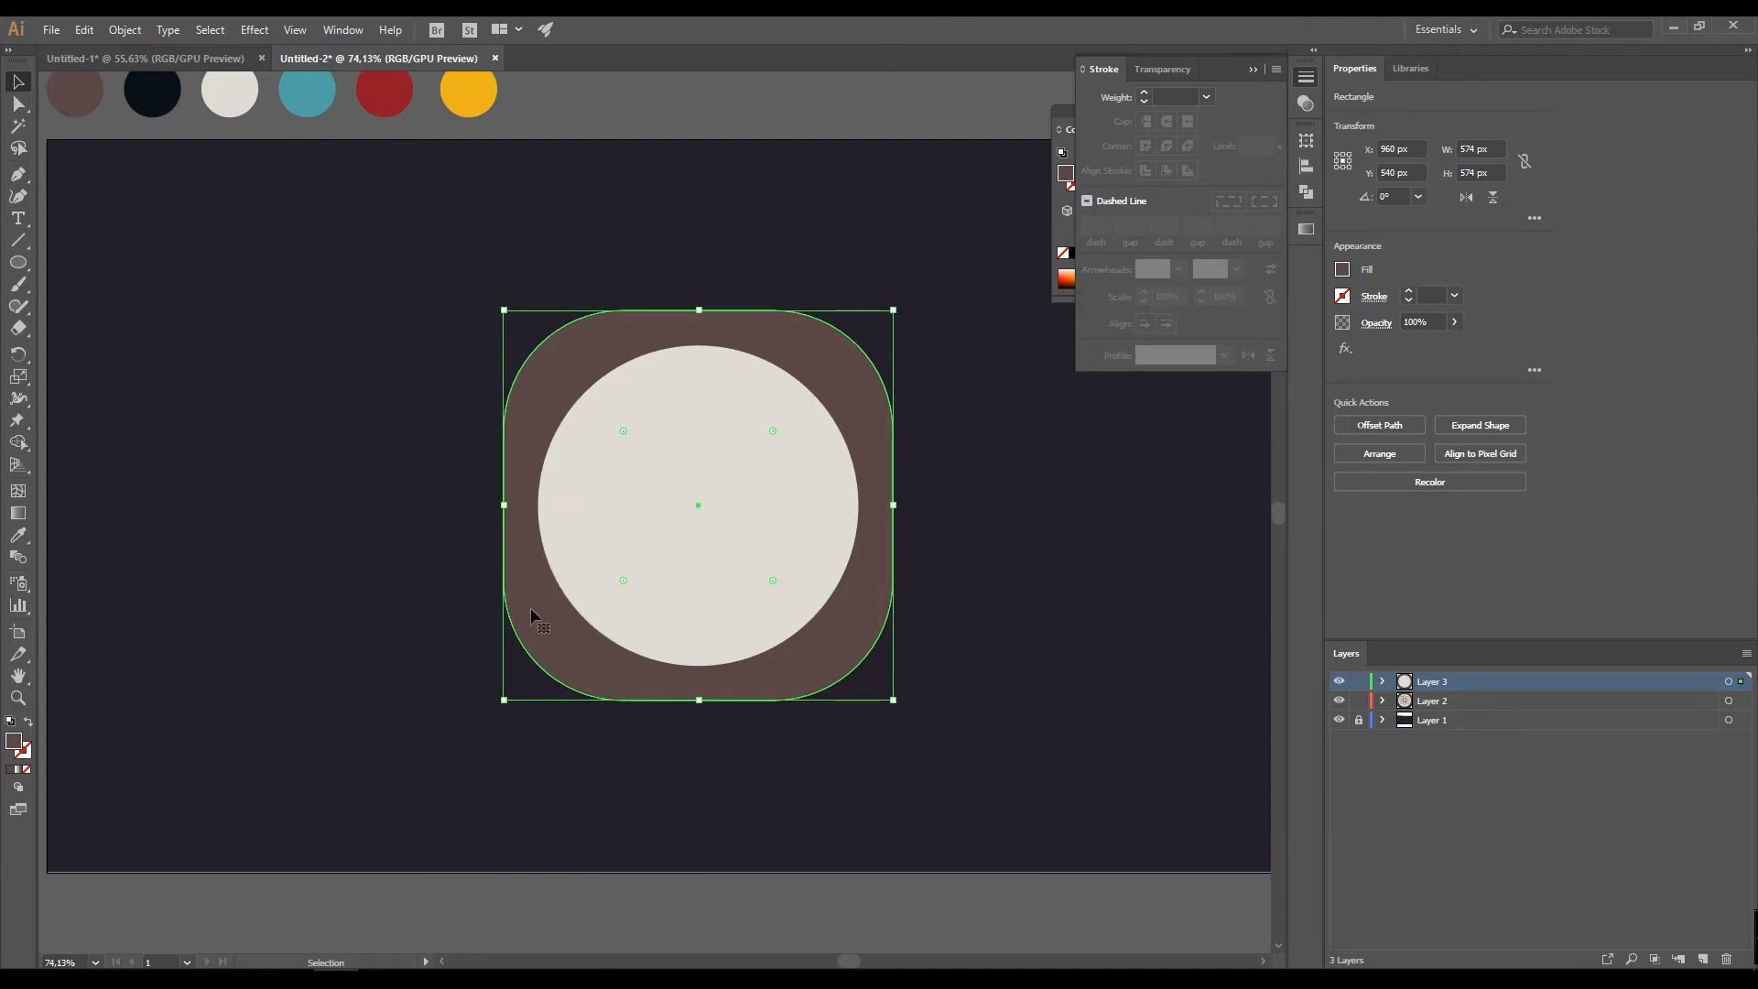
key("i")
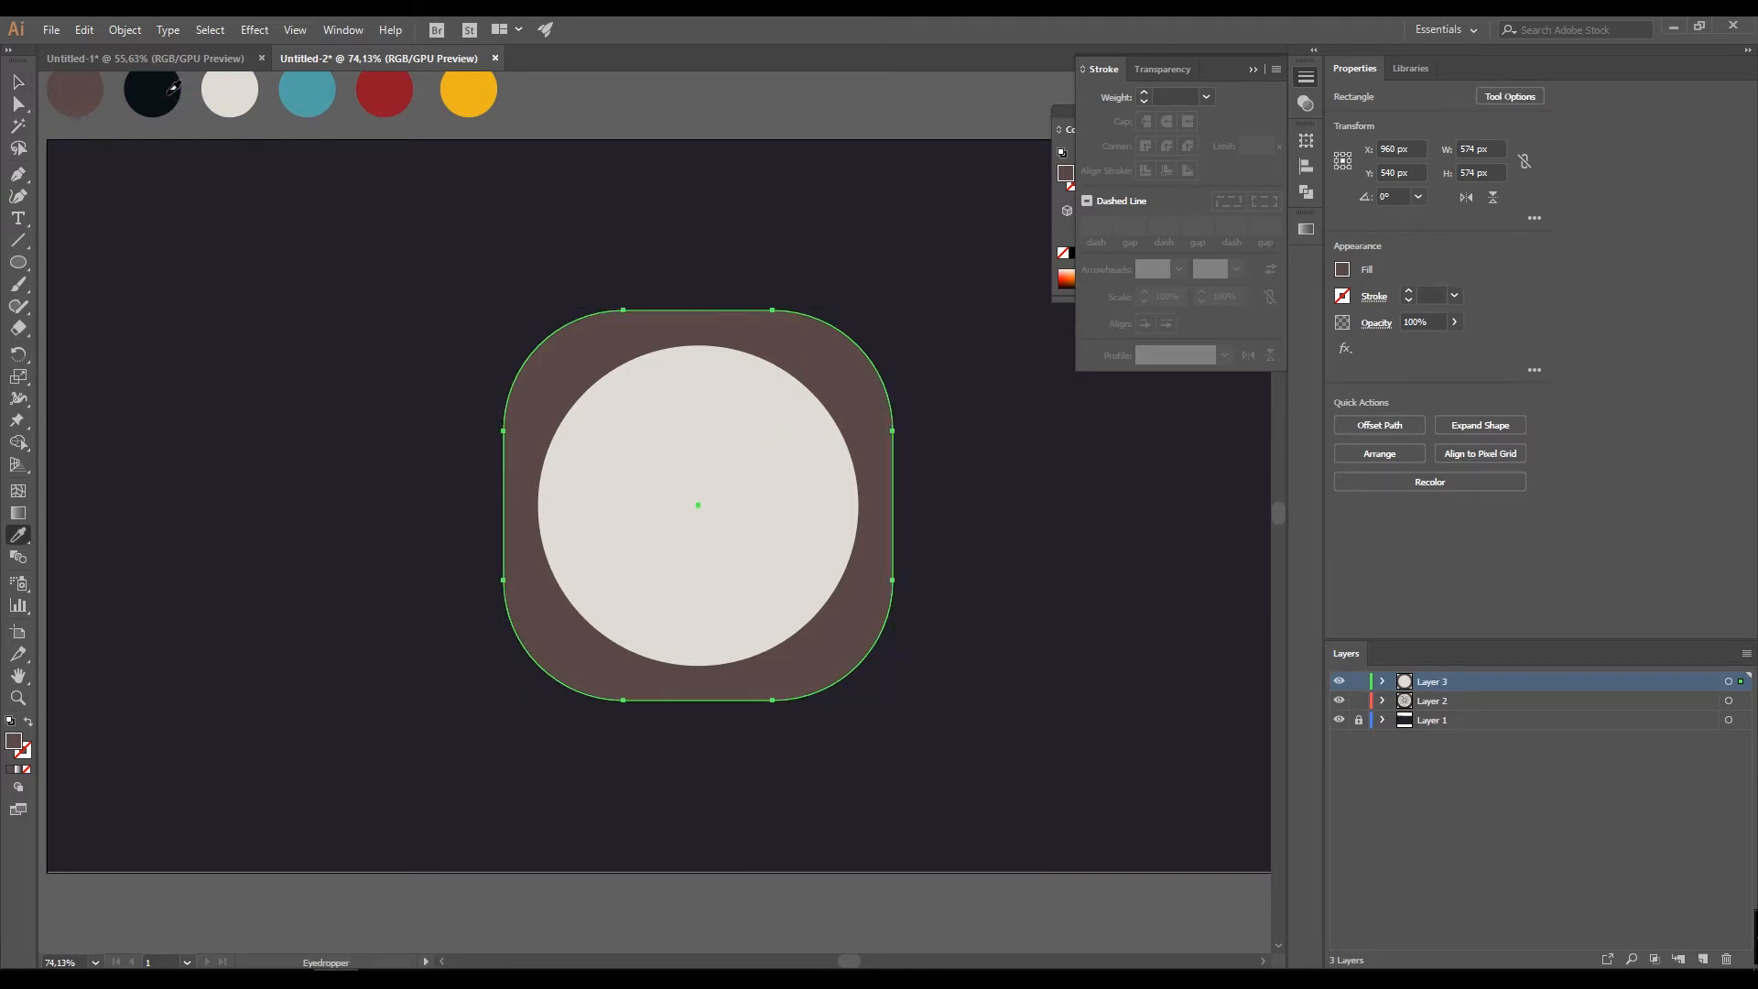
left_click(168, 92)
key("v")
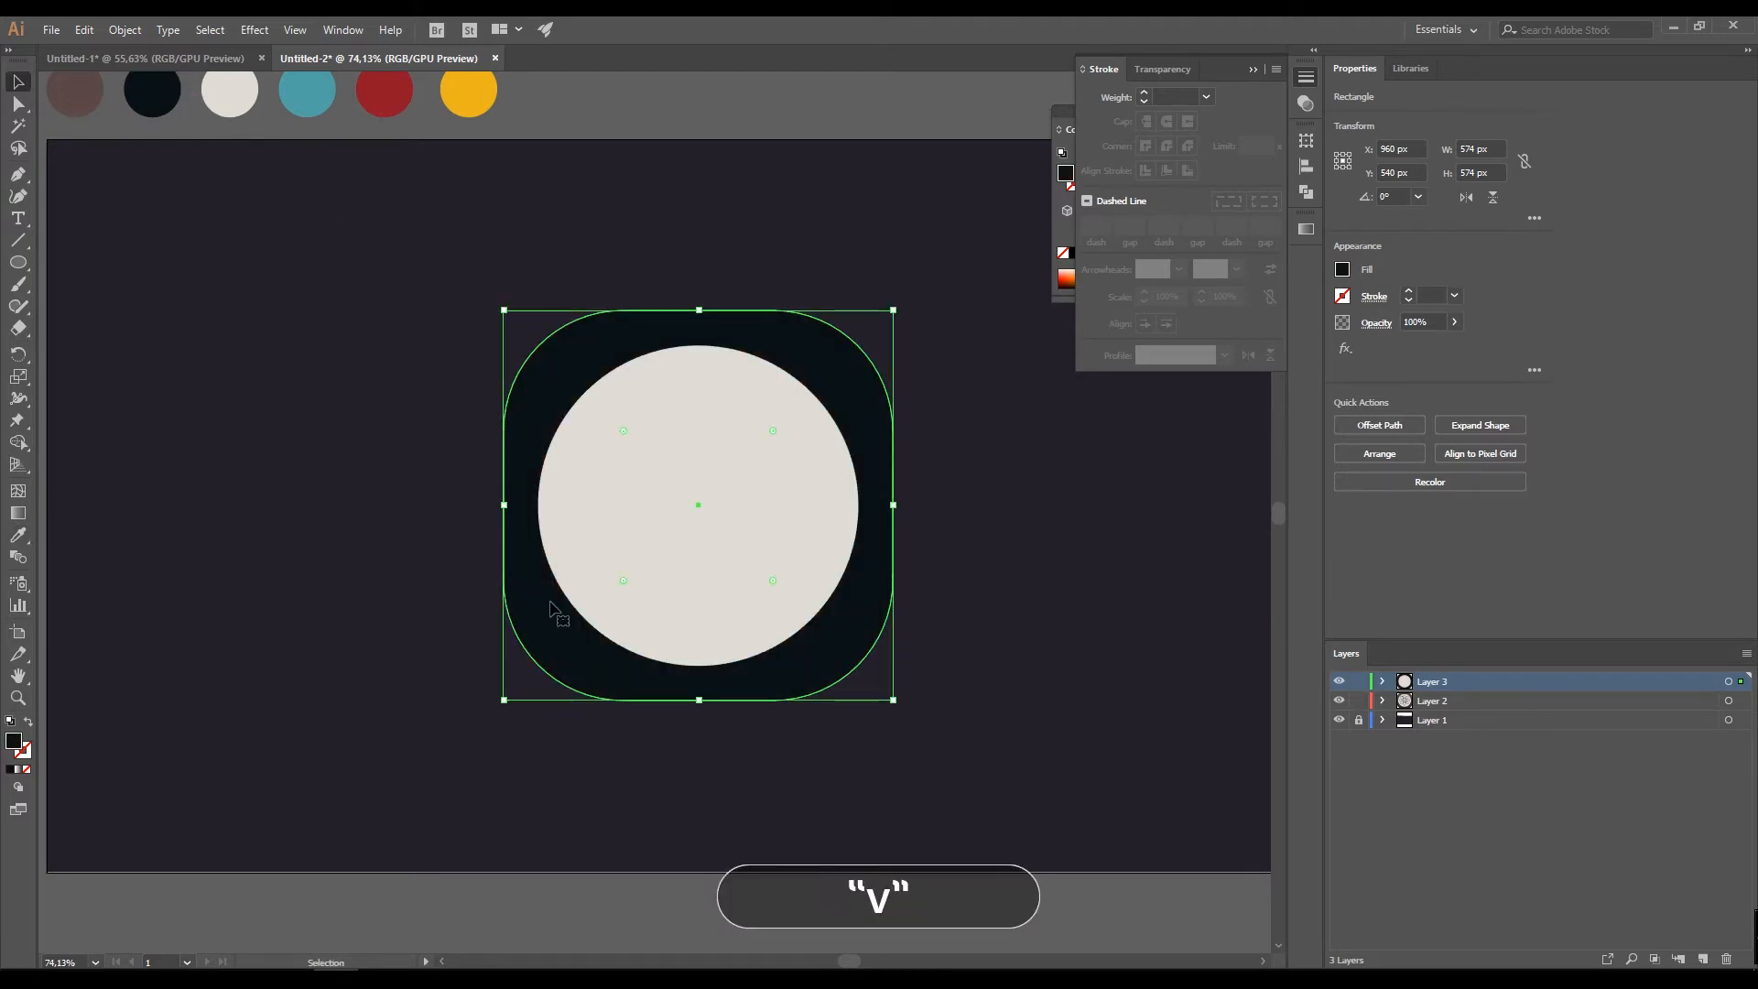
- Send the near-black rounded square to the back and shift it down 10 px as a shadow
right_click(550, 604)
mouse_move(726, 506)
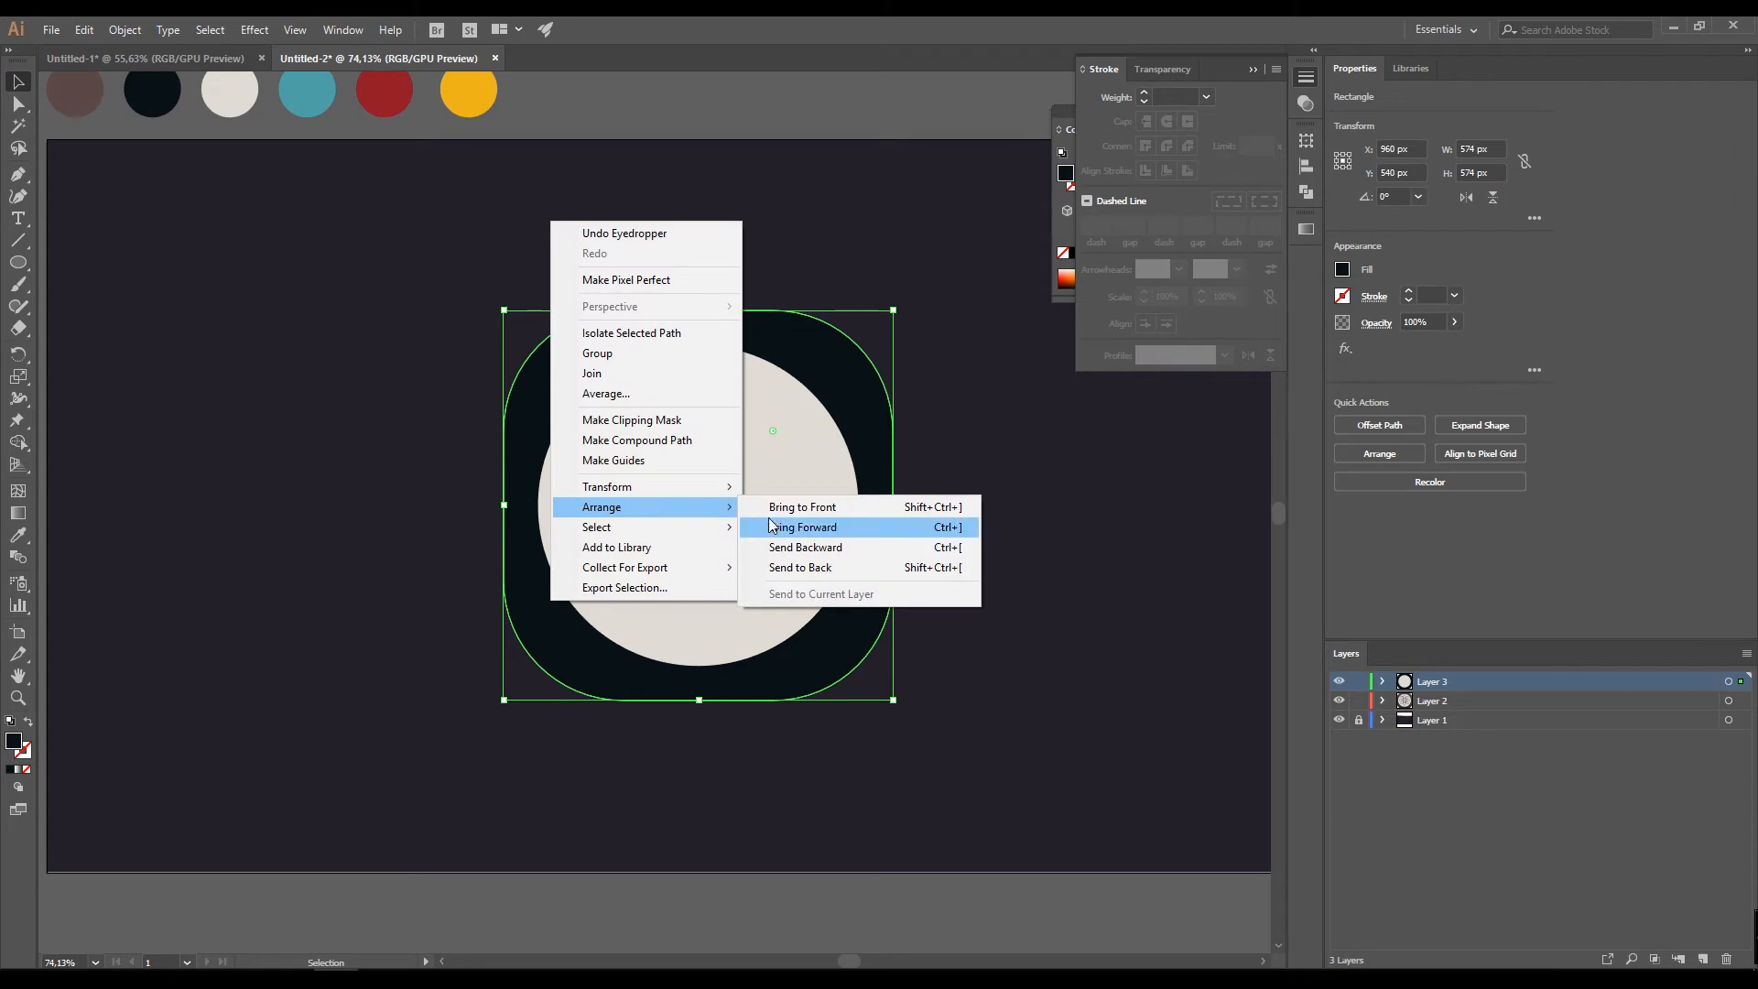
left_click(833, 569)
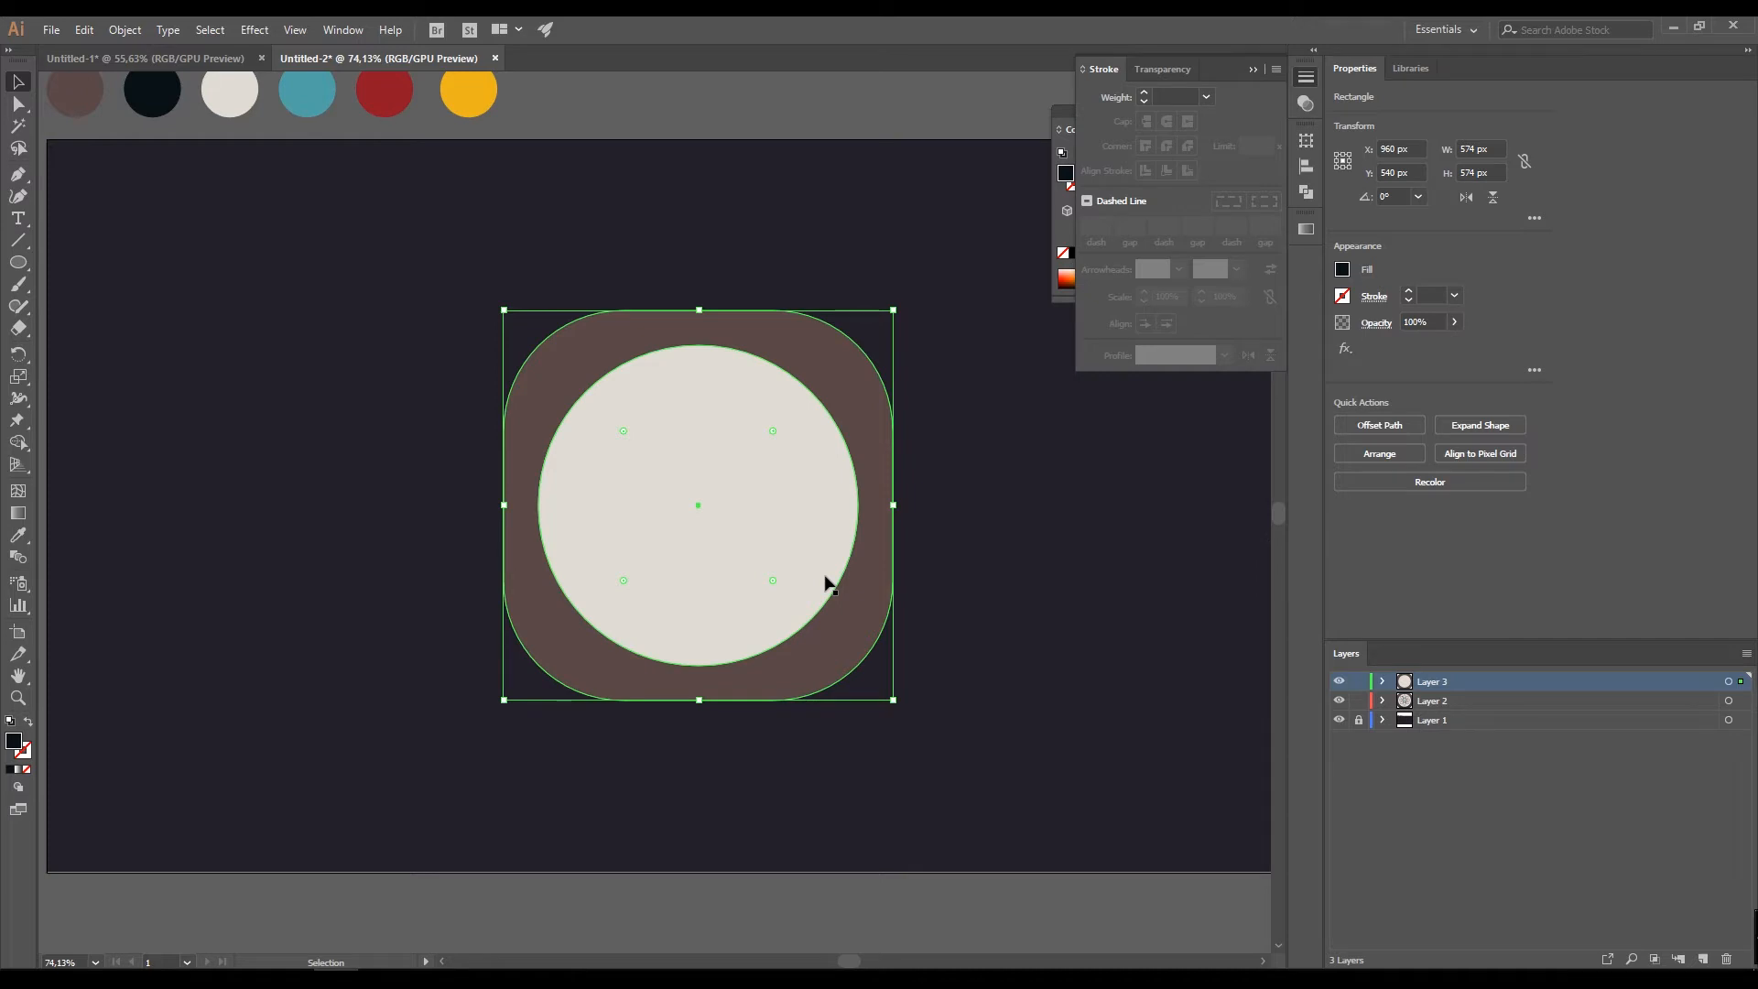
key("shift")
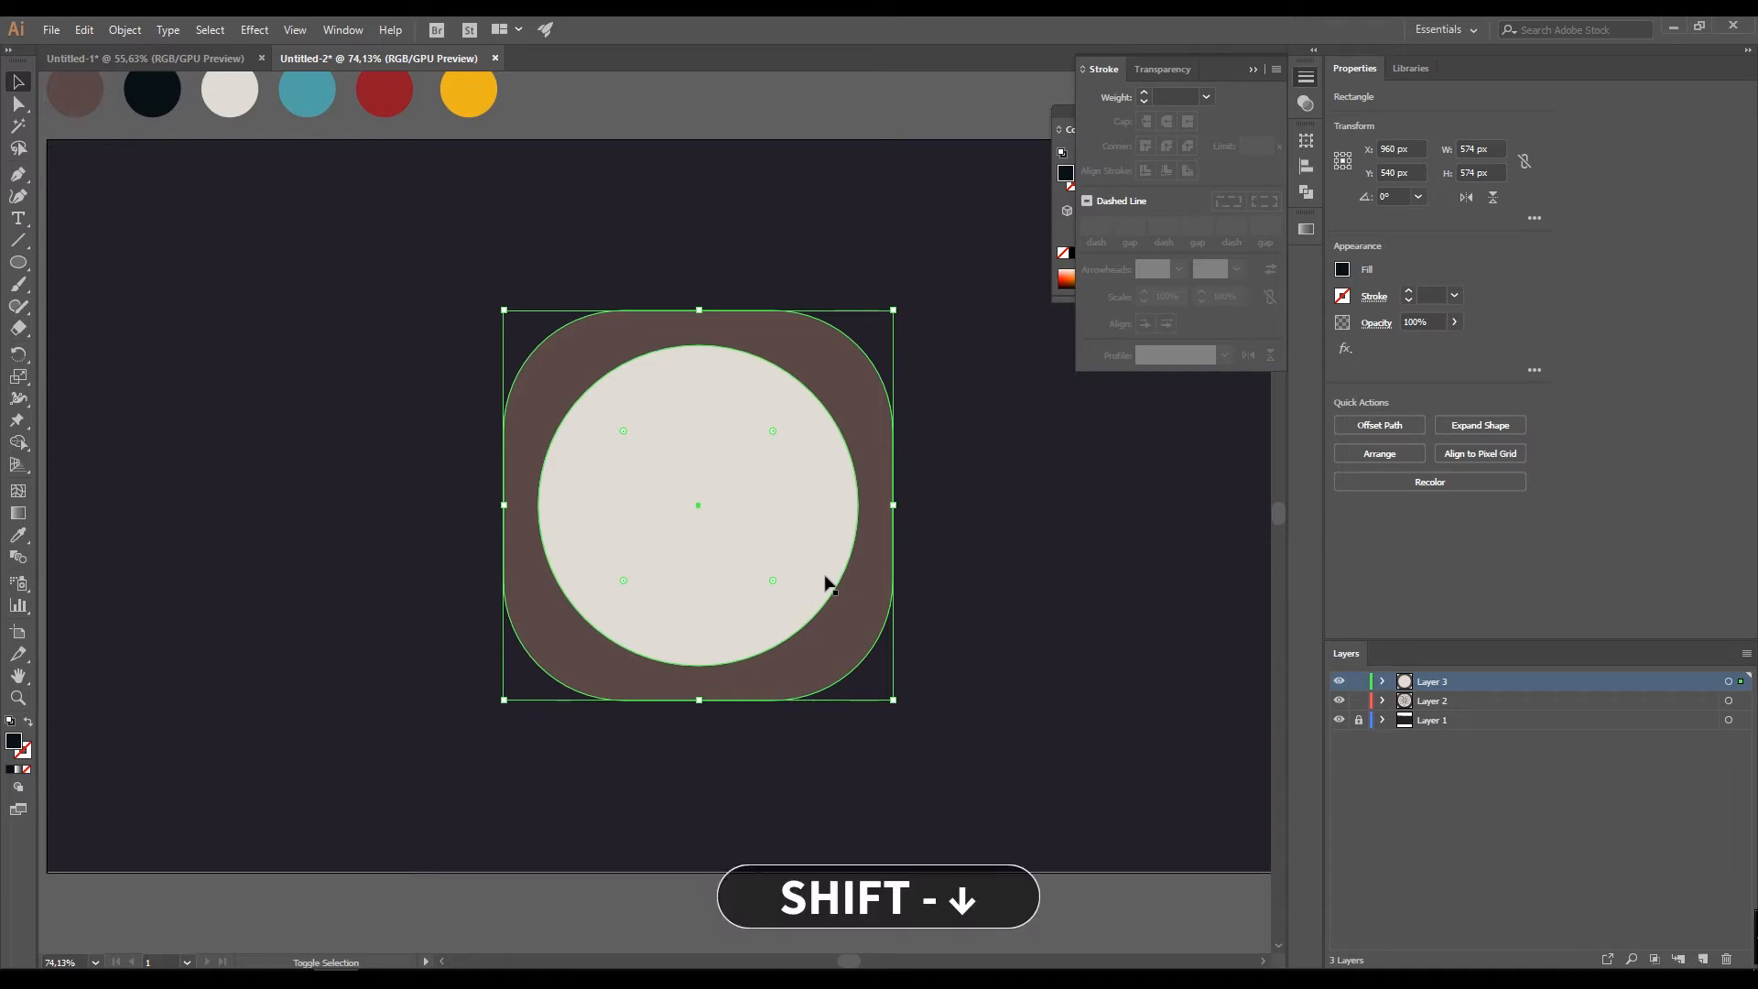
key("shift+Down")
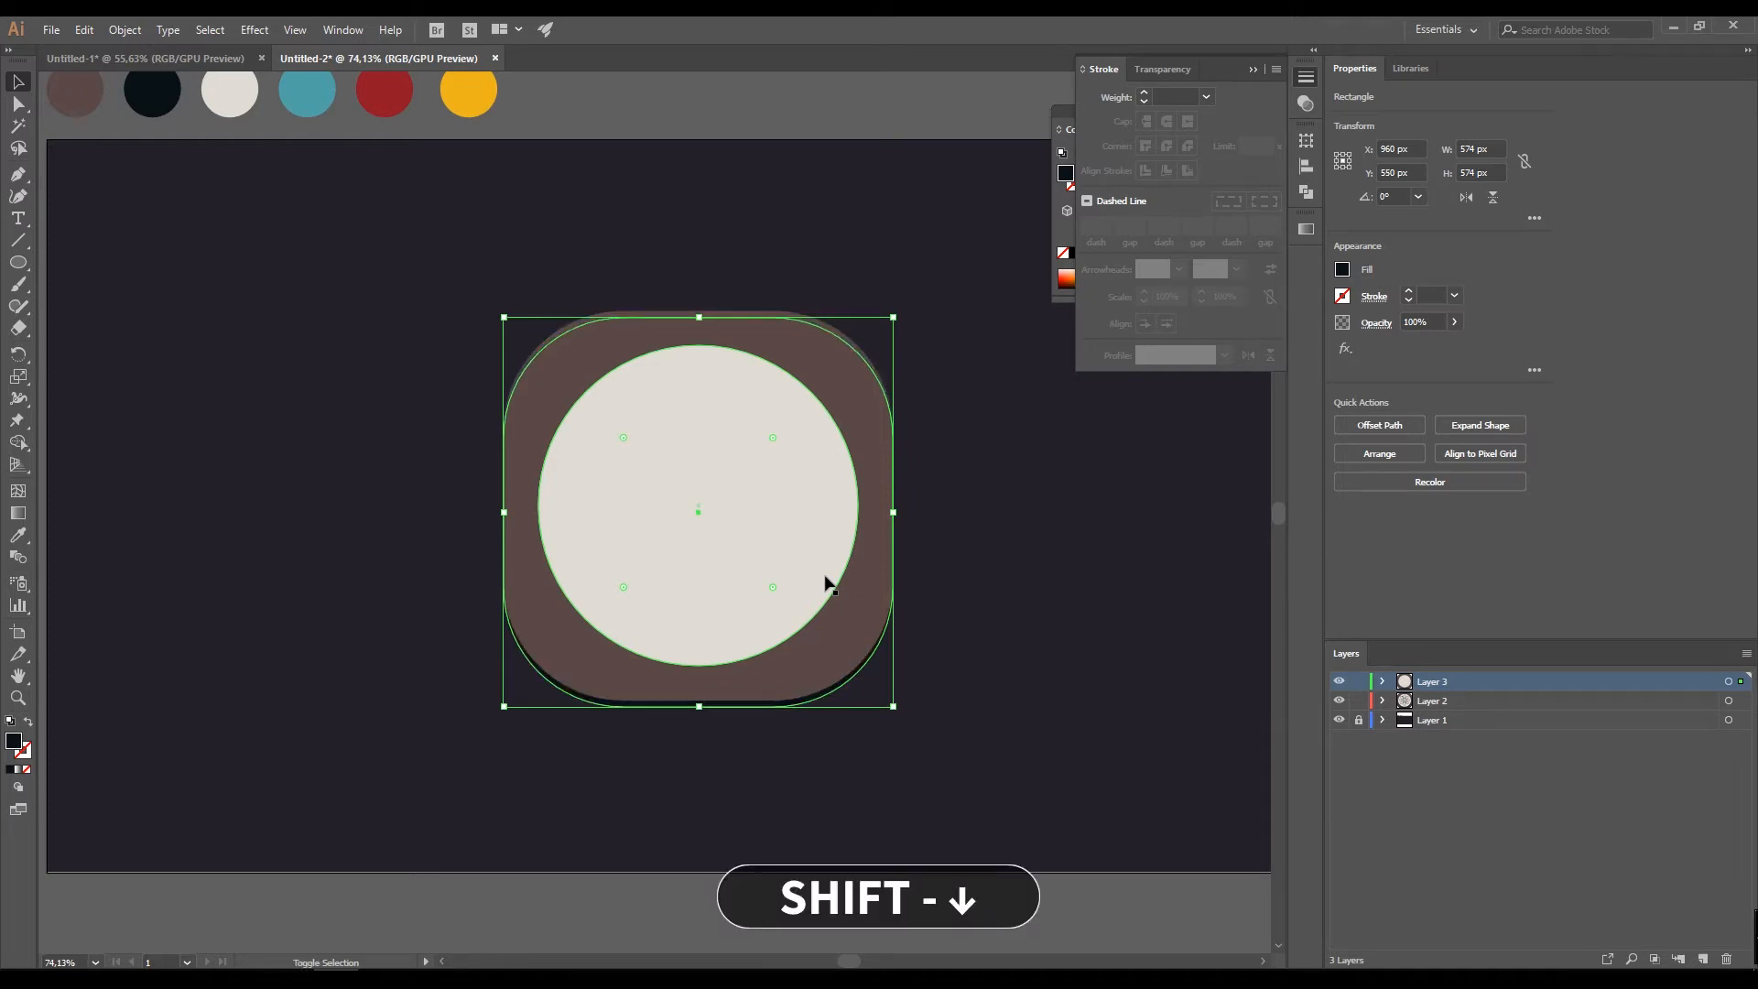
key("shift+Down")
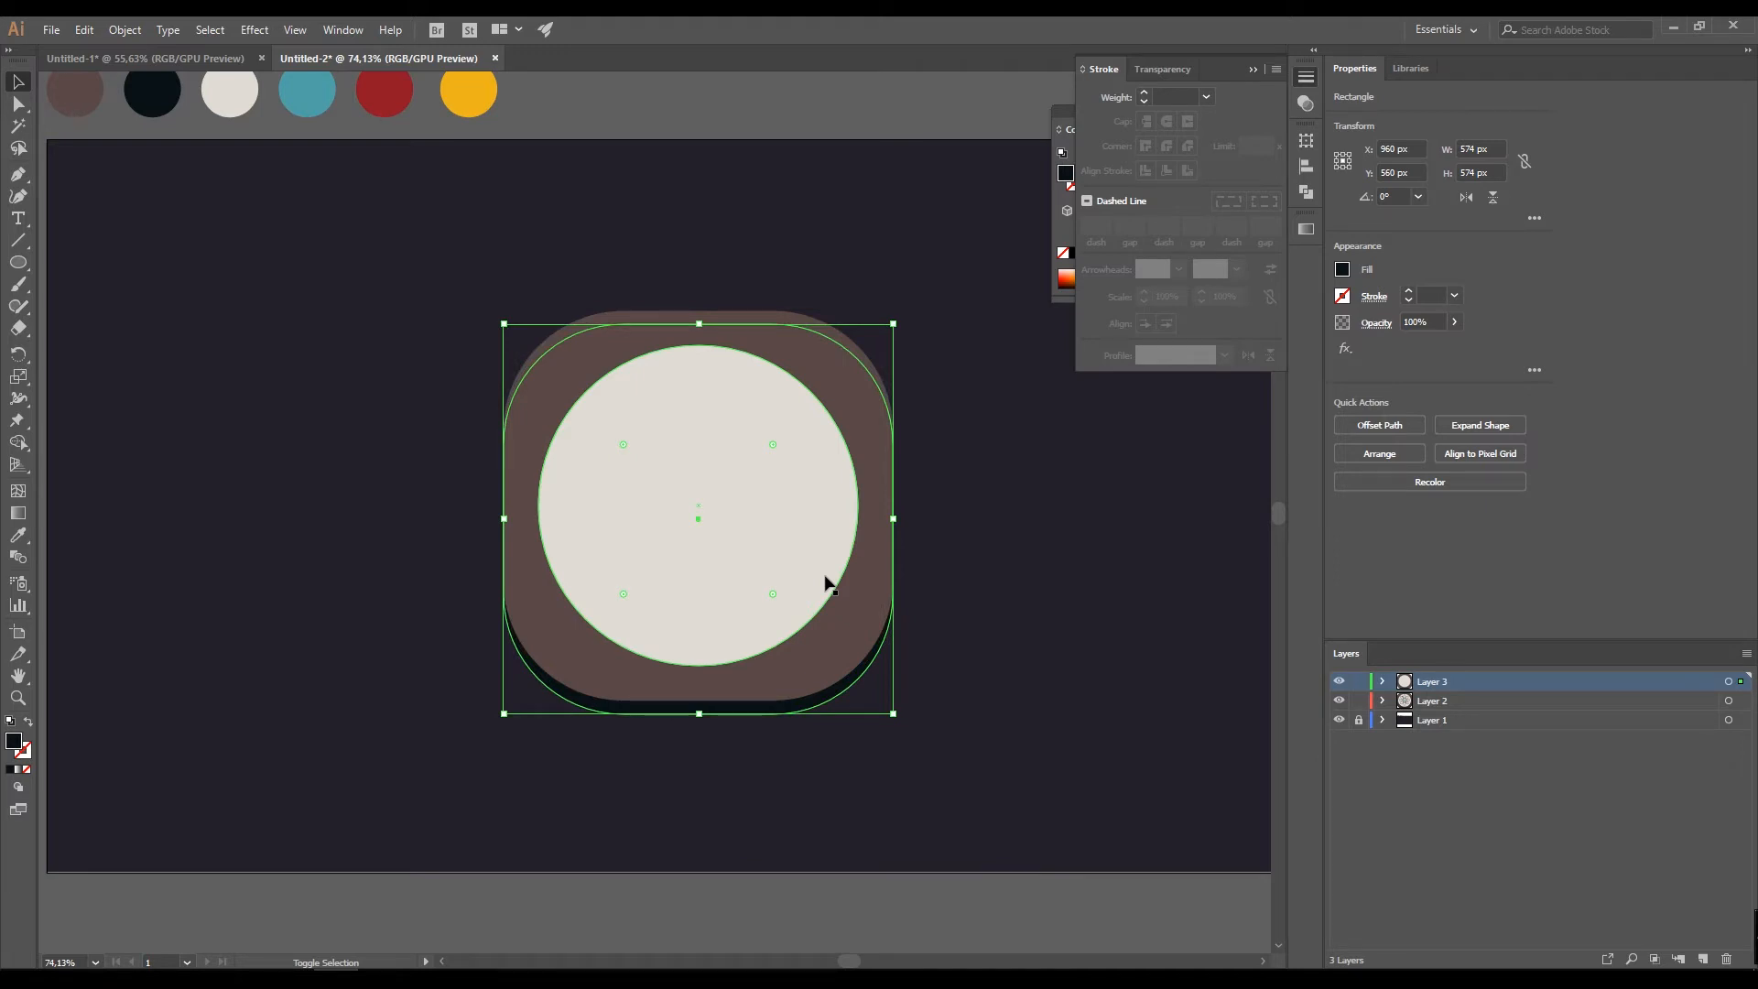
key("shift+Up")
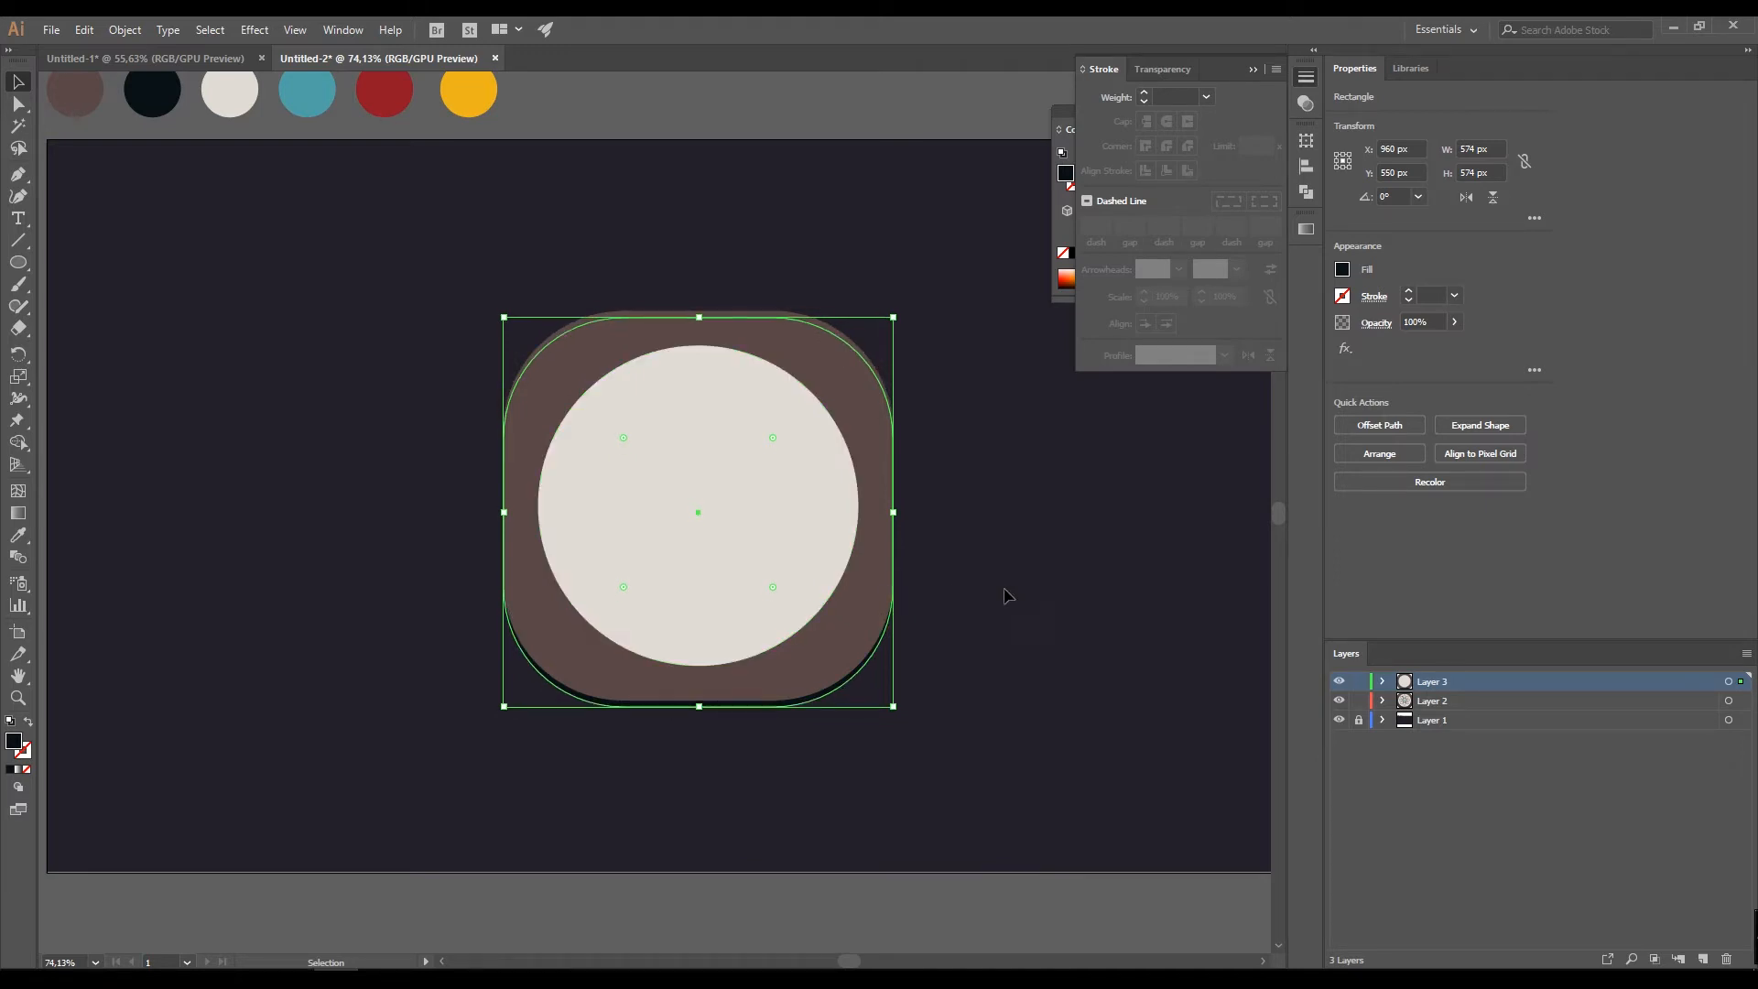
left_click(1057, 572)
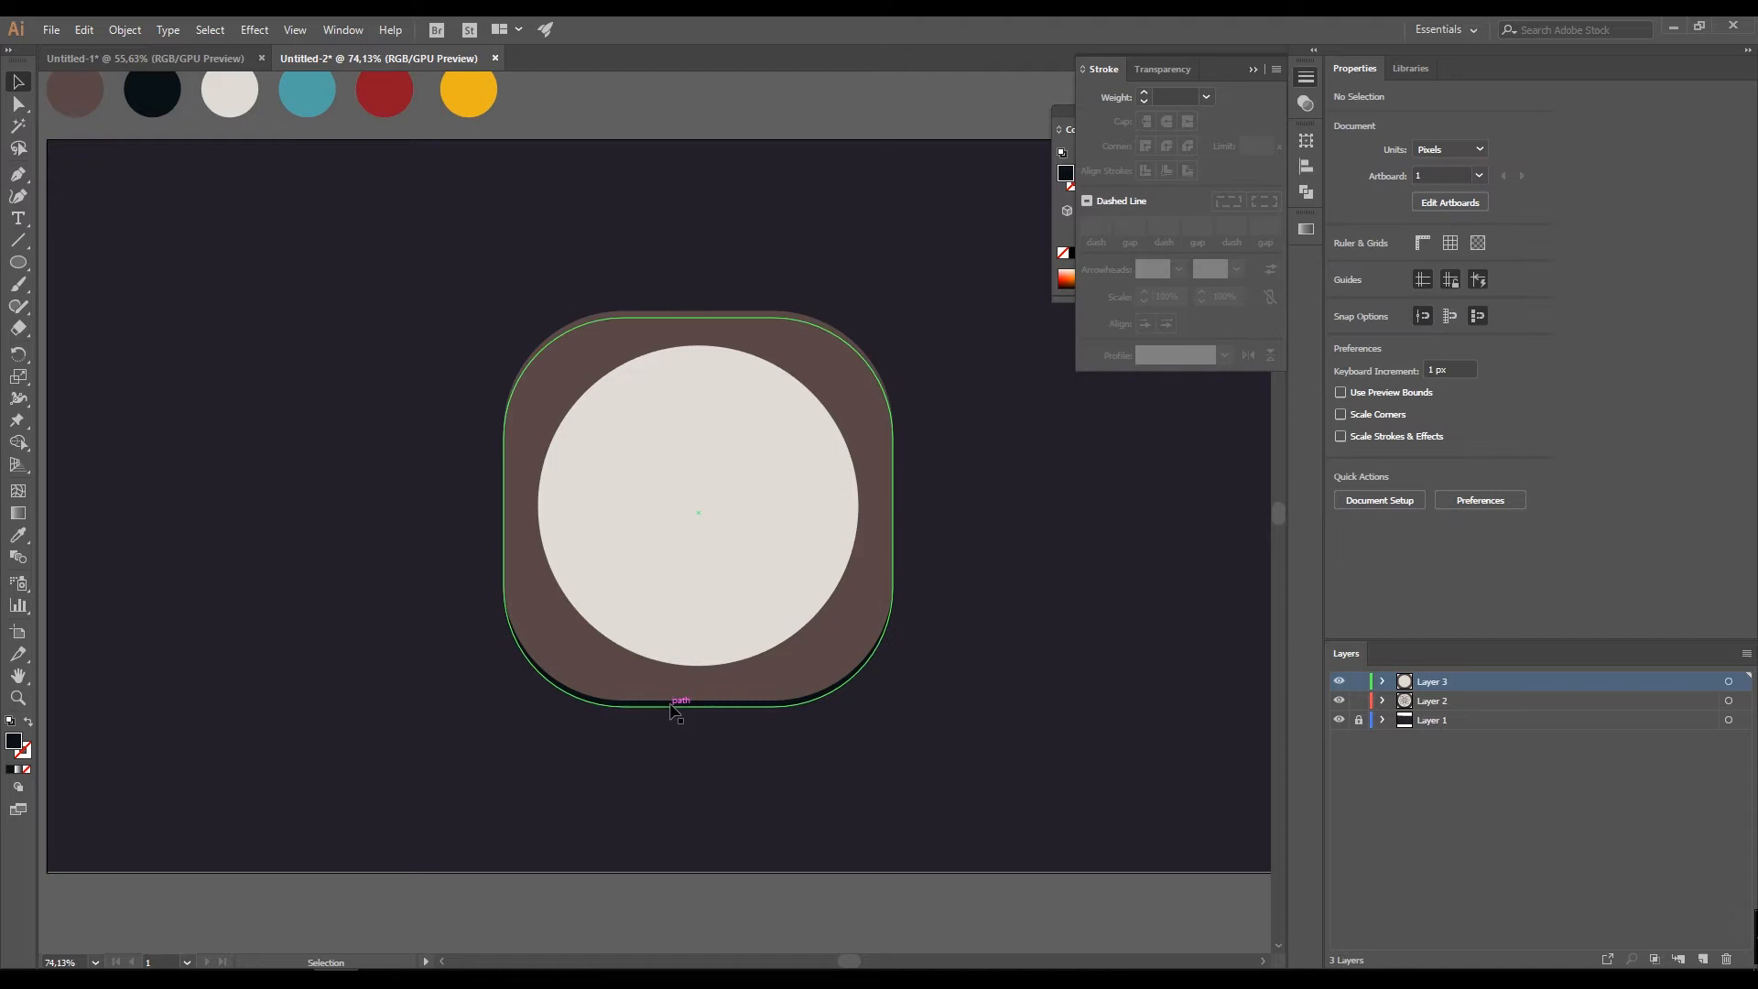
- Duplicate the off-white circle in place and fill the copy with the near-black palette colour
left_click(650, 551)
key("ctrl+c")
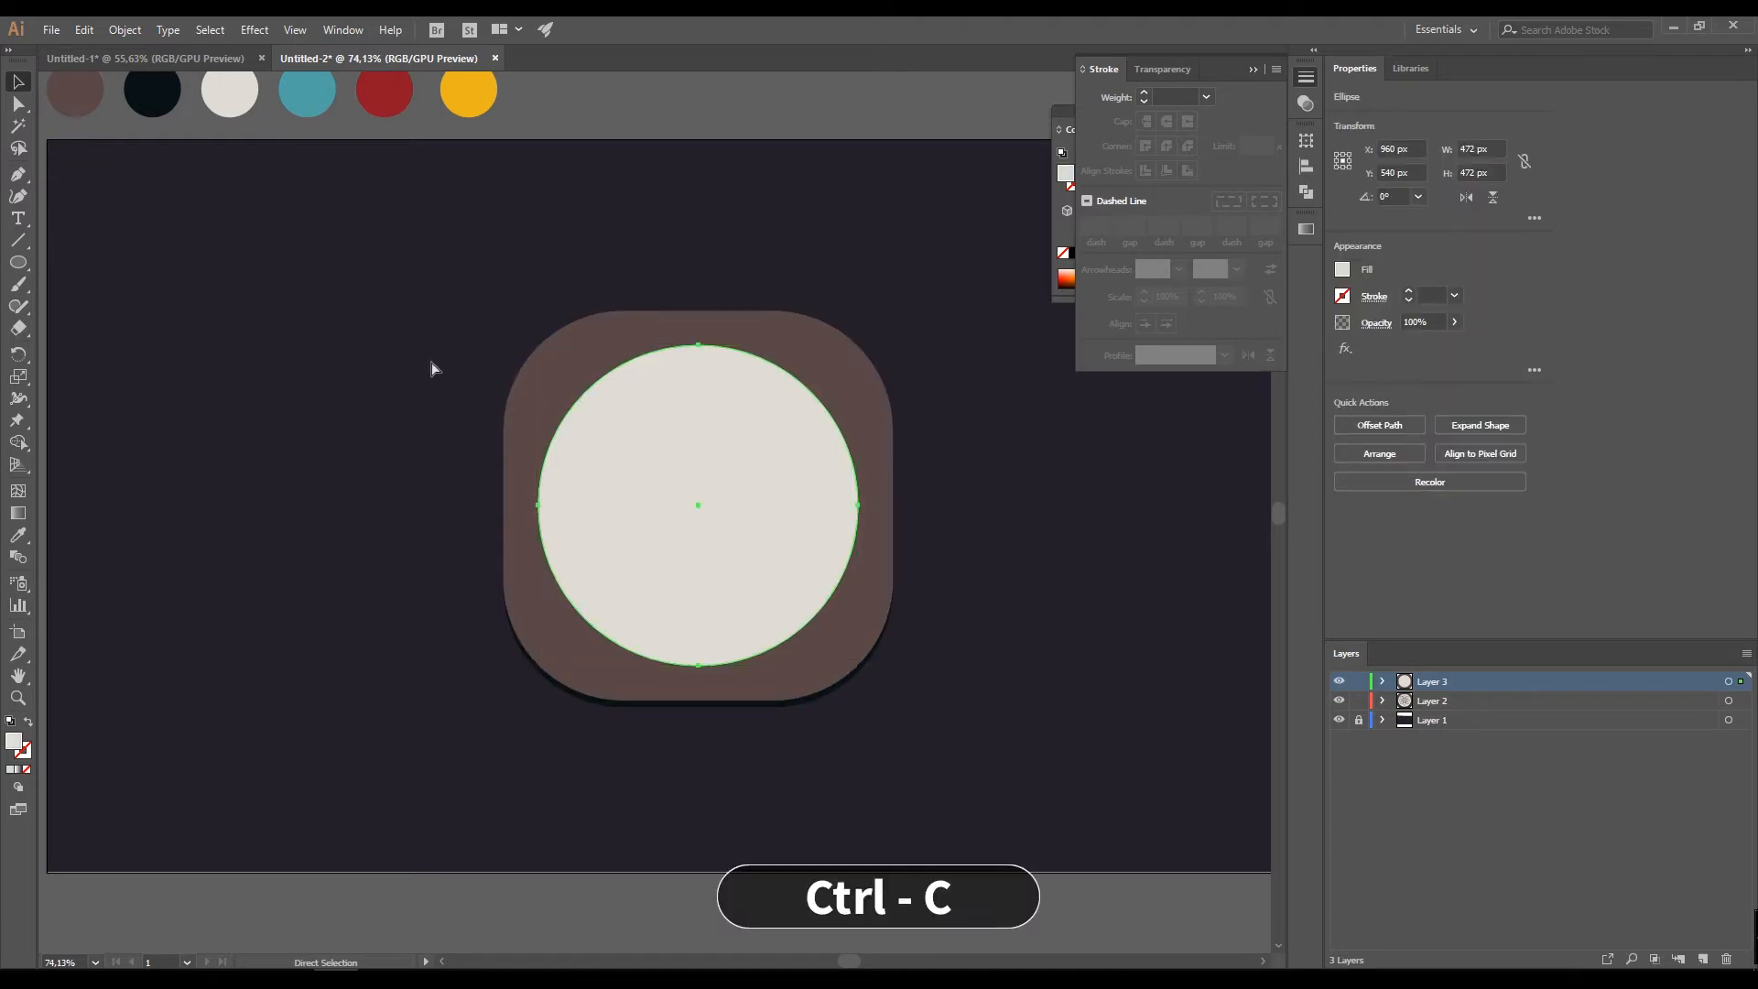
key("ctrl+f")
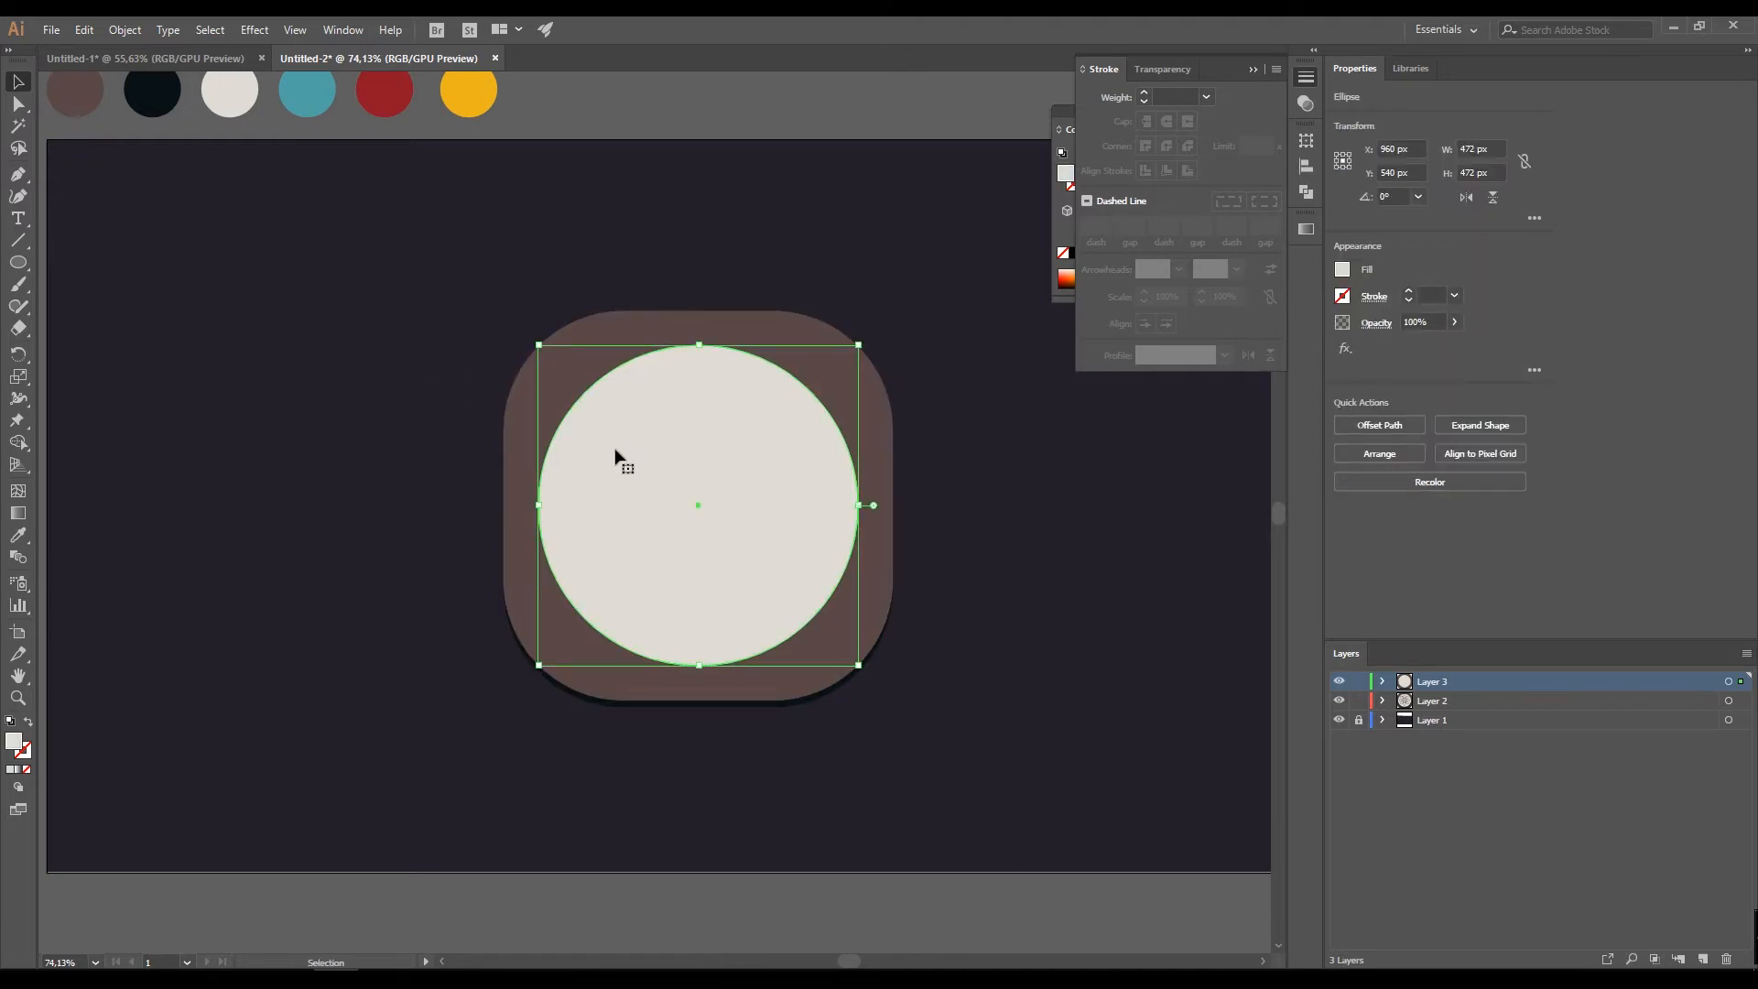
key("i")
left_click(149, 102)
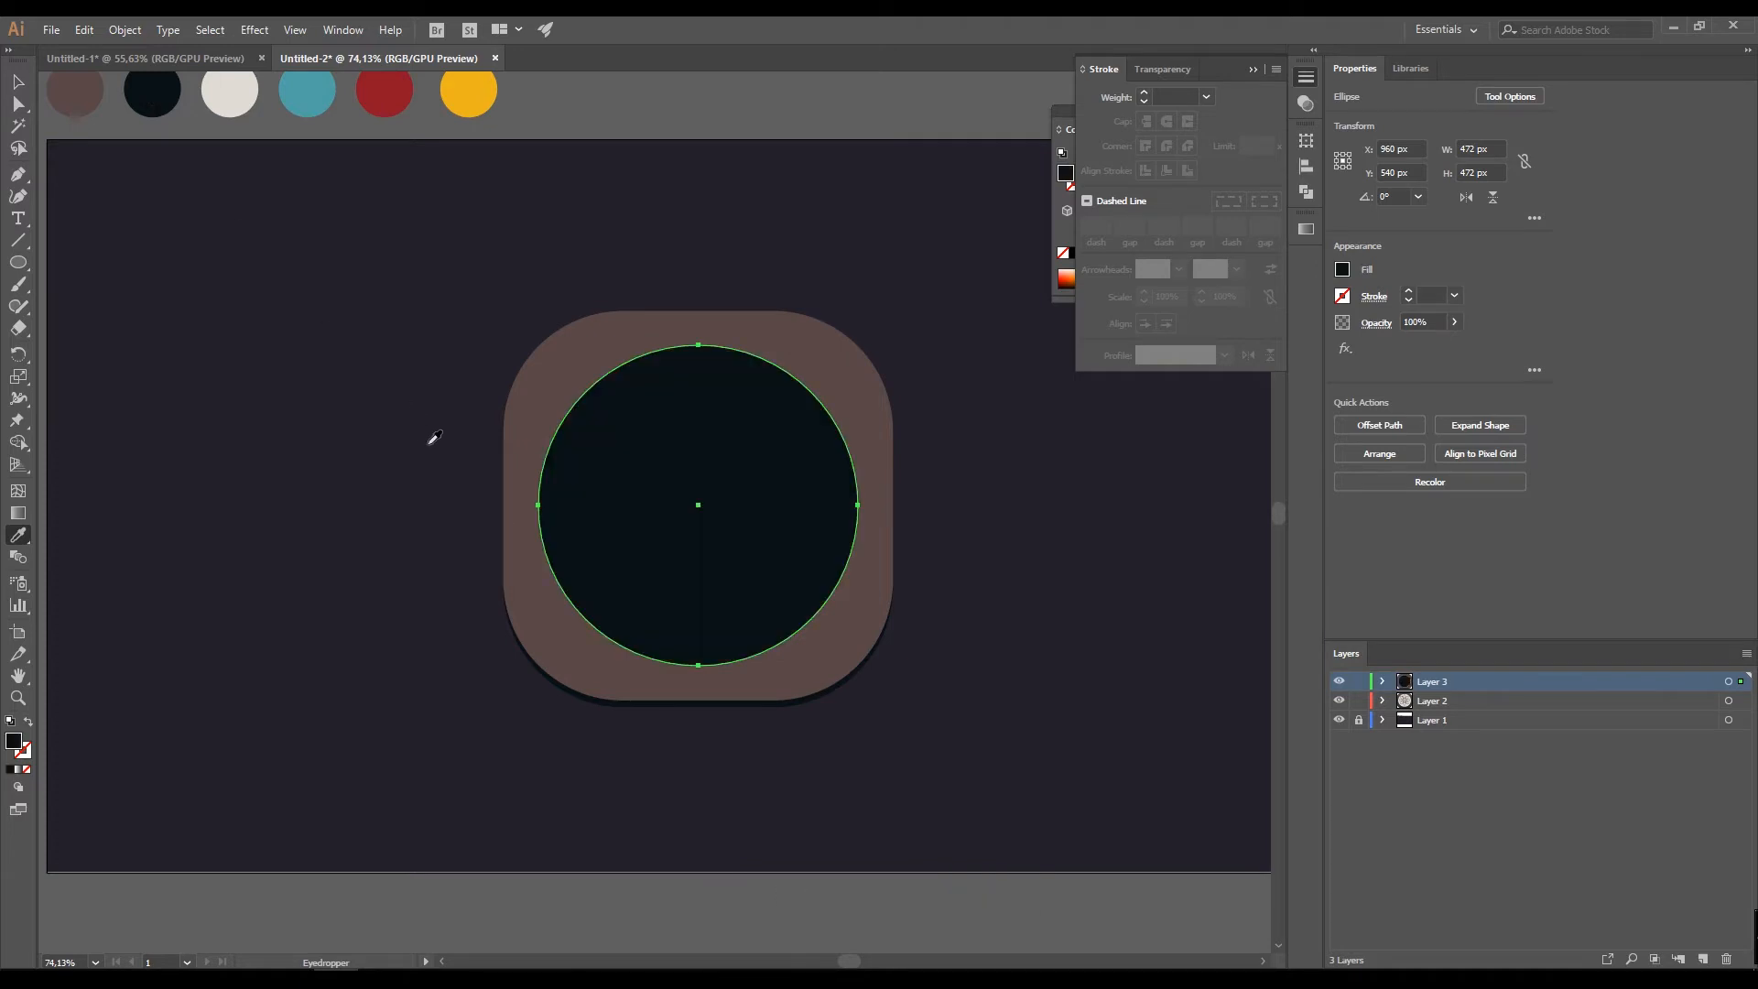
key("v")
- Move the near-black circle below the off-white circle in Layer 3's stacking order and shift it down 10 px
left_click(1382, 682)
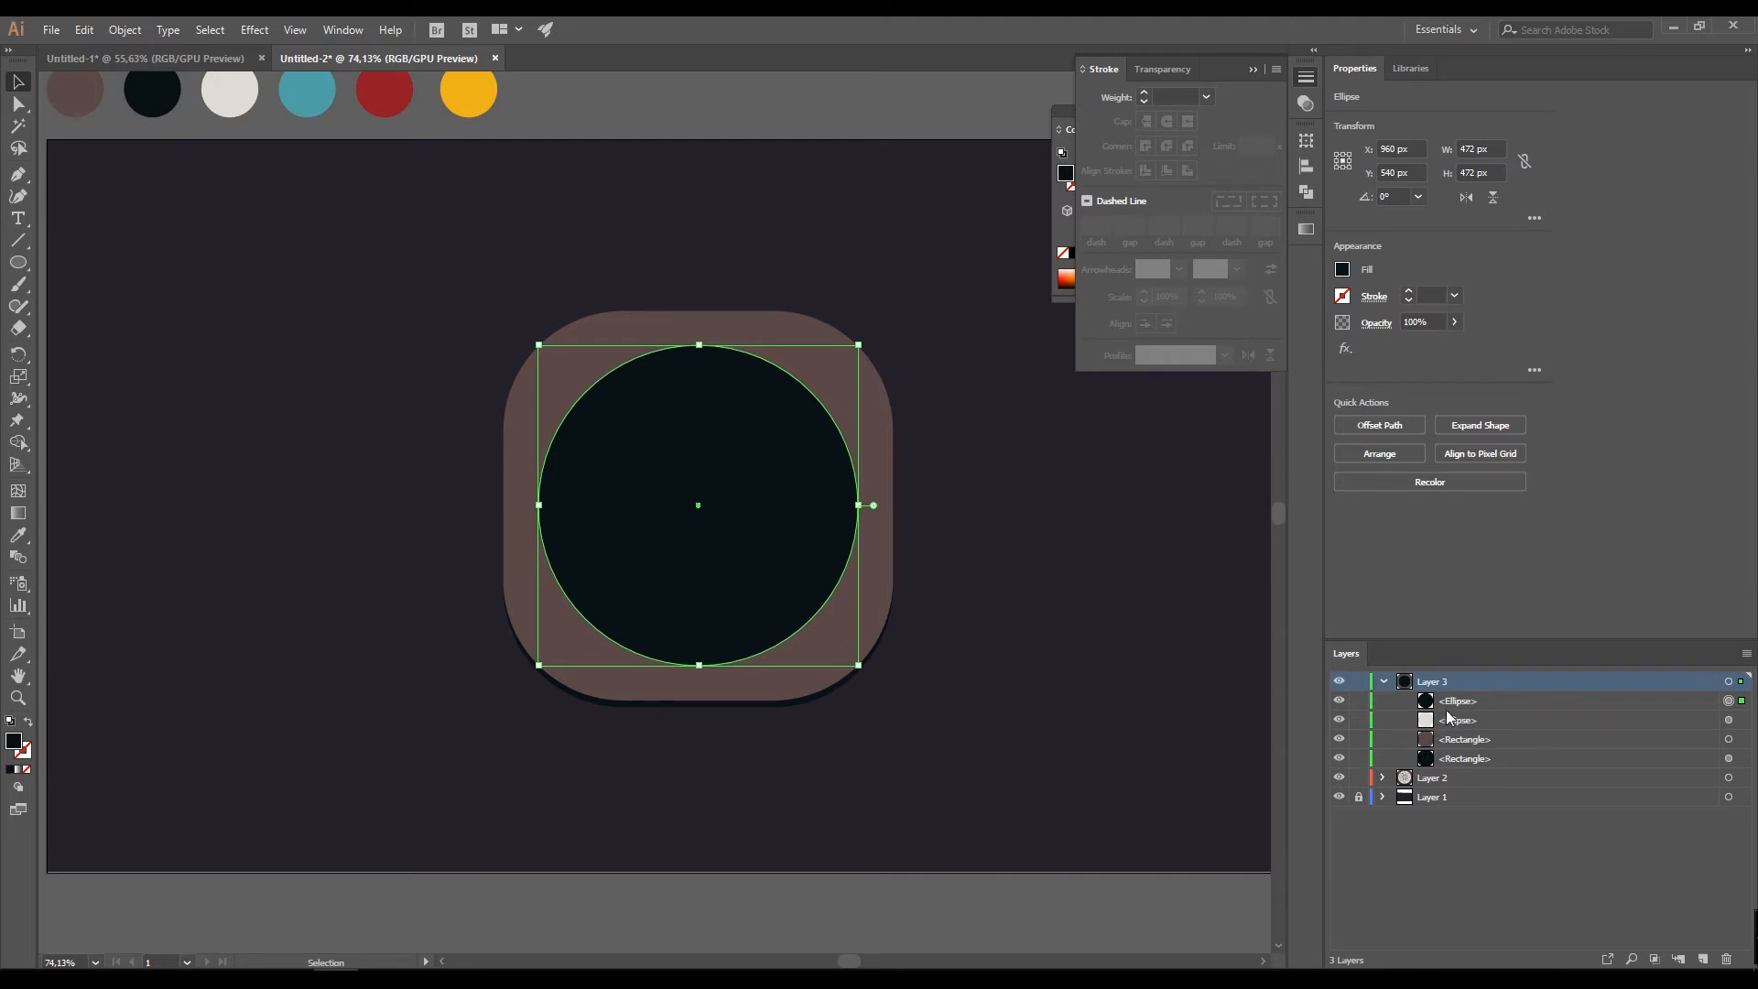
left_click(1453, 702)
left_click_drag(1469, 718, 1472, 732)
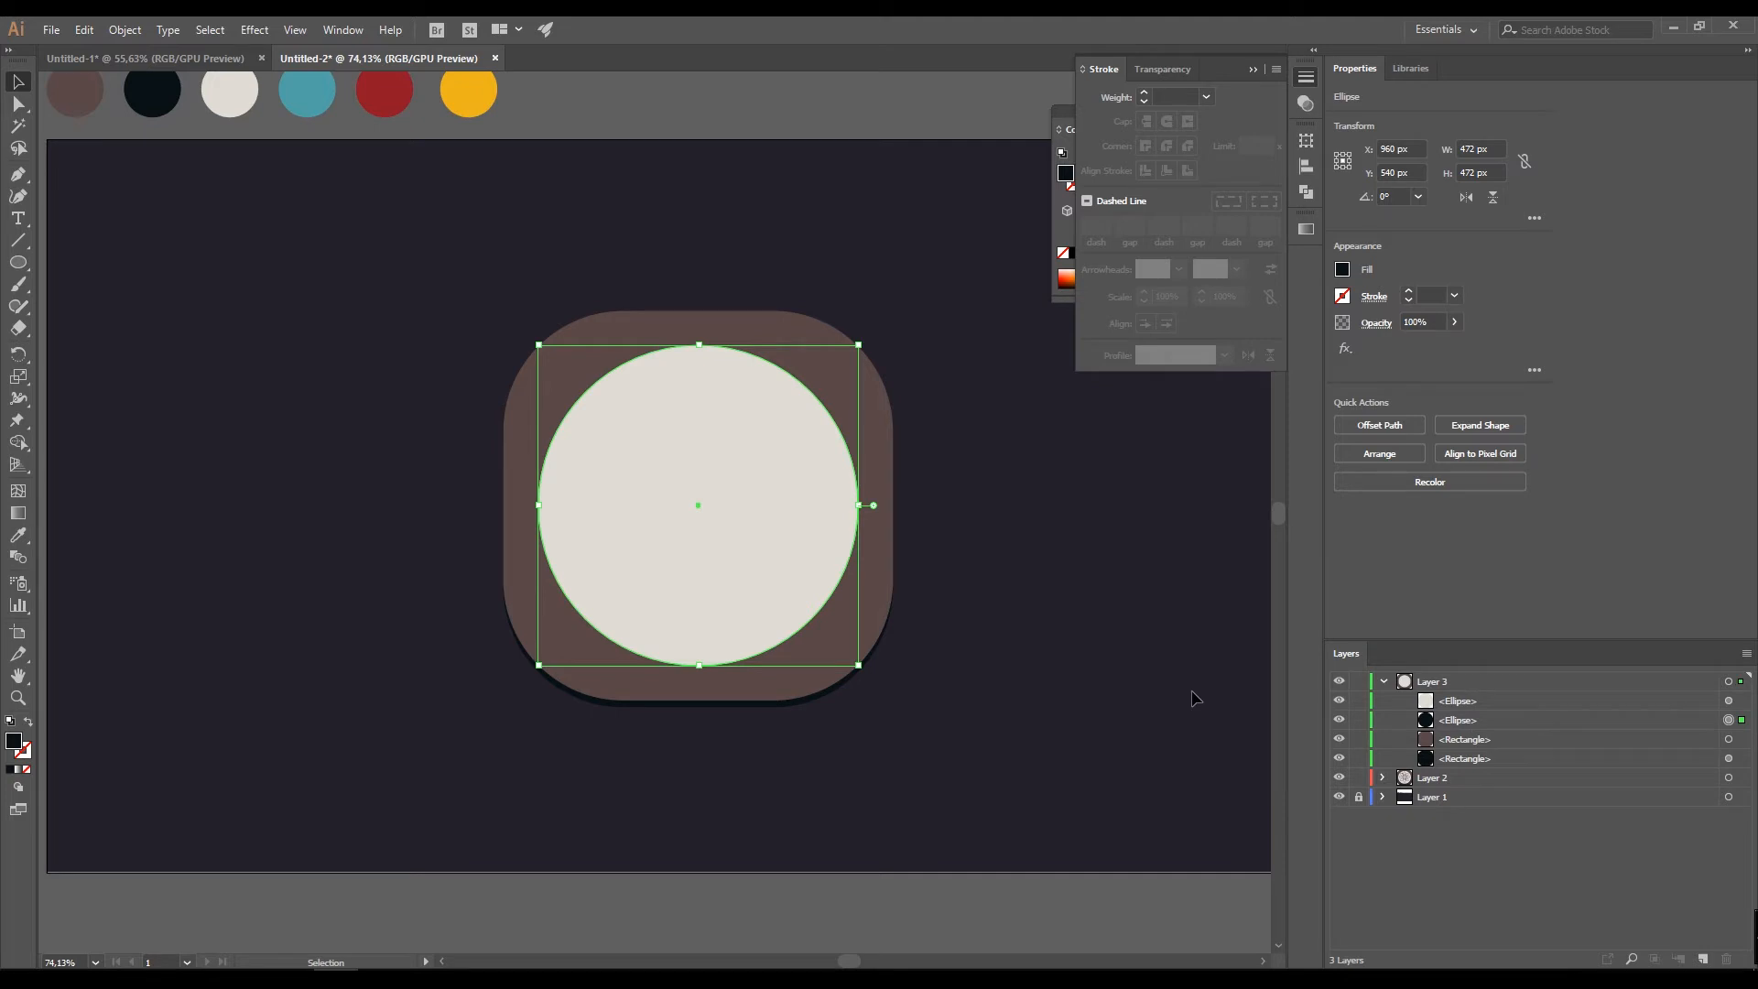
key("shift+Down")
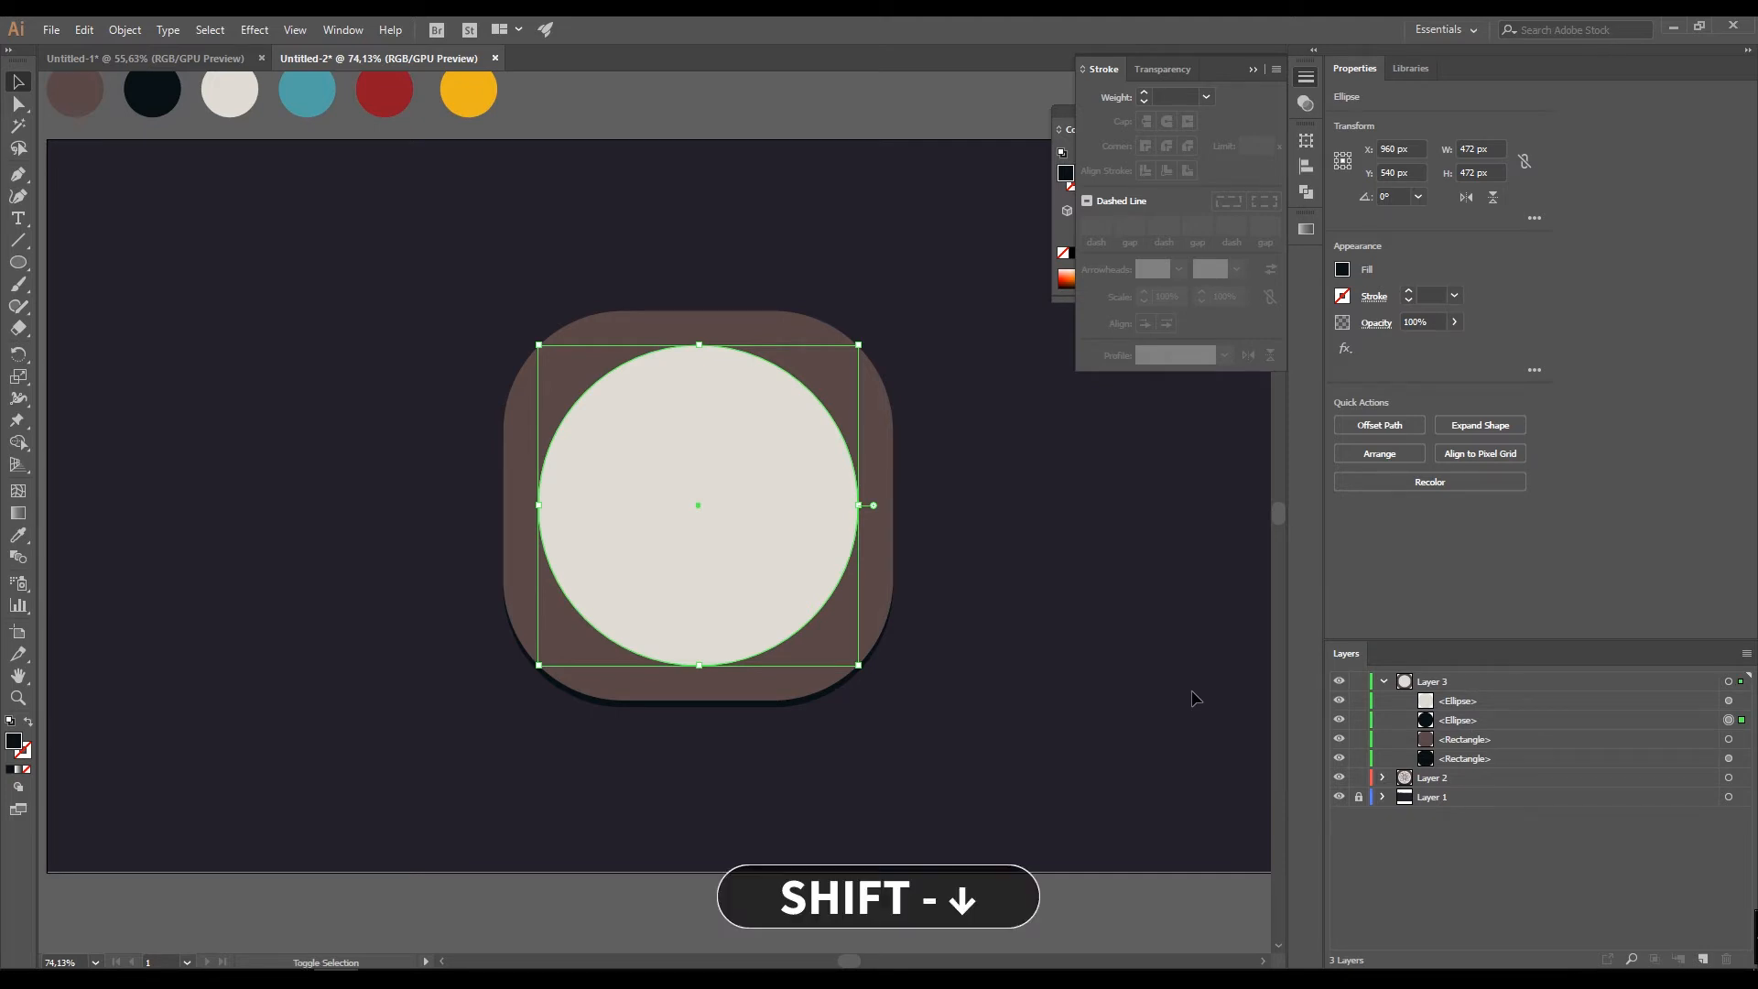
key("shift+Down")
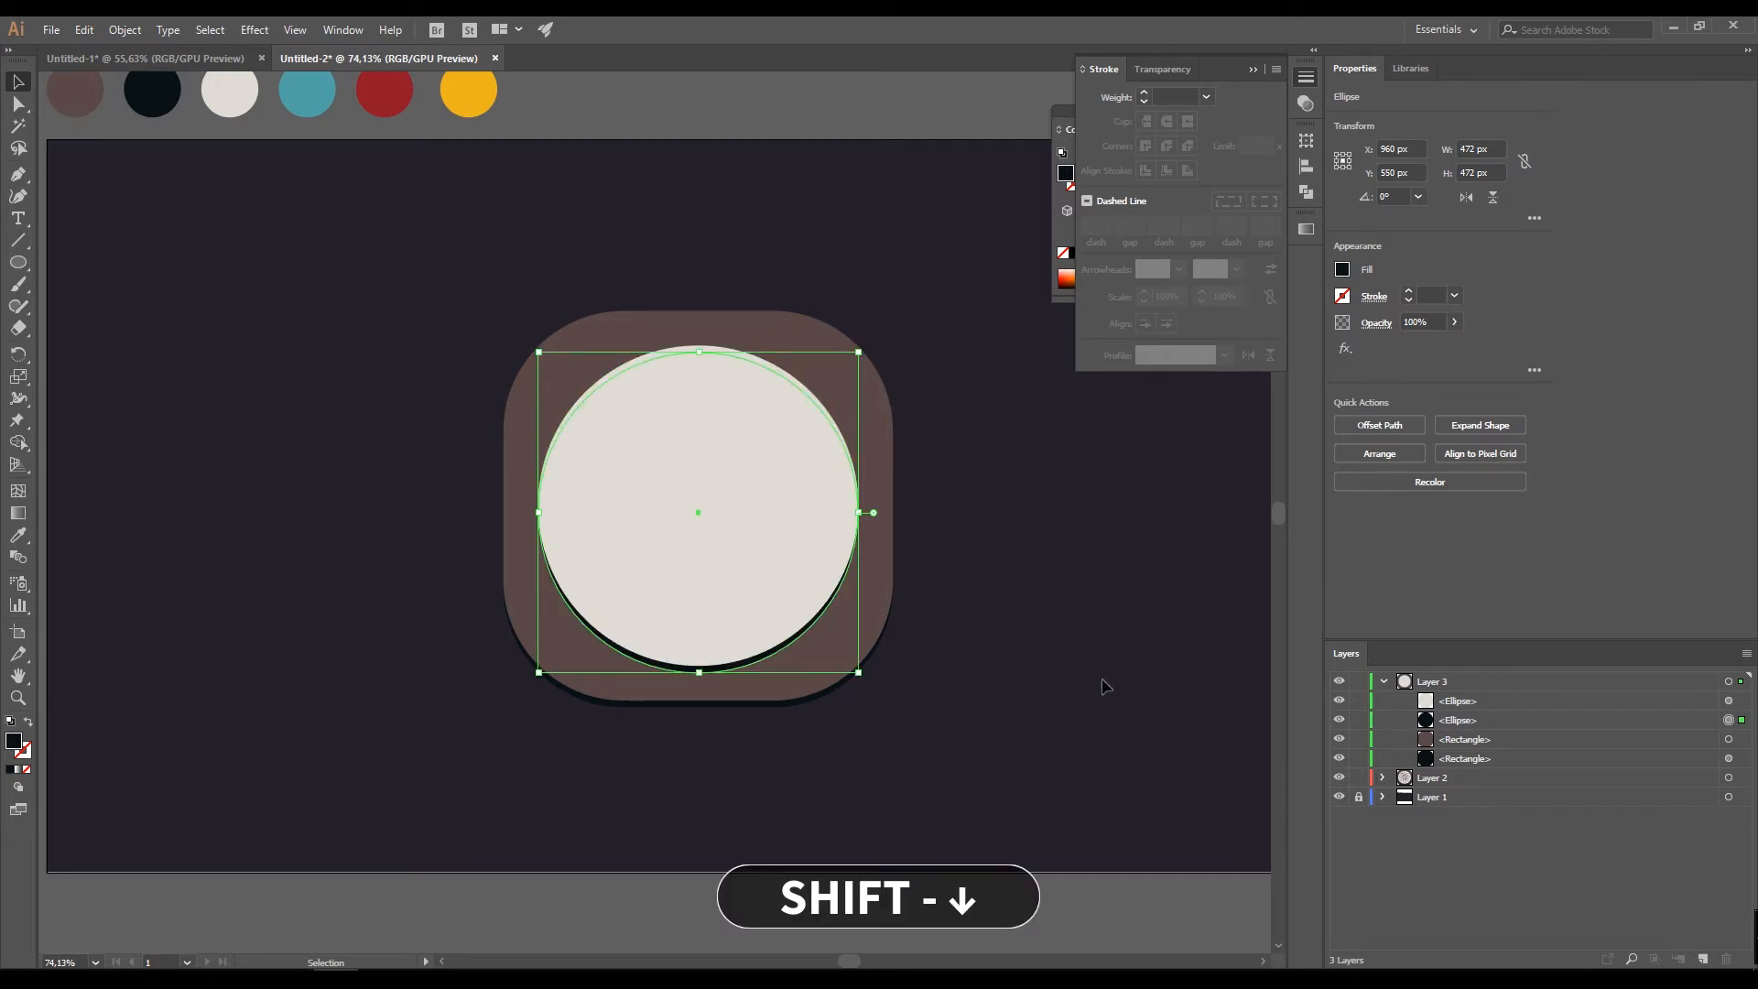
left_click(1041, 587)
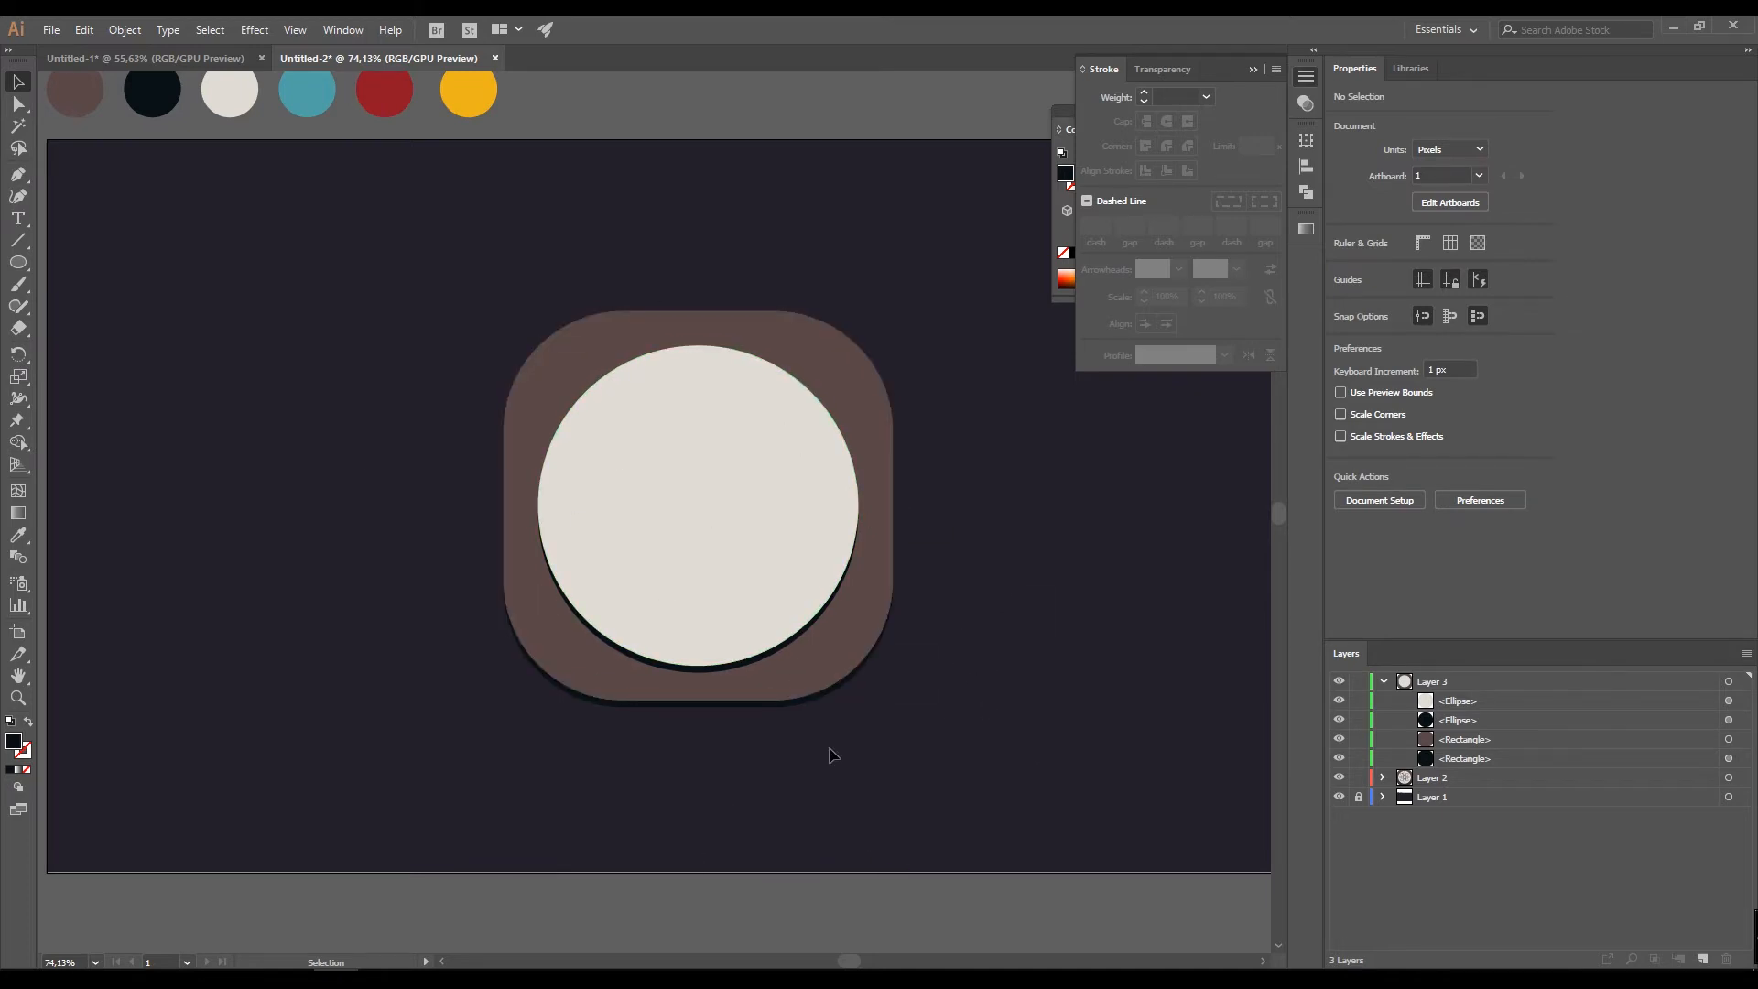
- Group the rounded squares and circles of the icon base and lock the group
left_click_drag(949, 733, 446, 287)
key("ctrl+g")
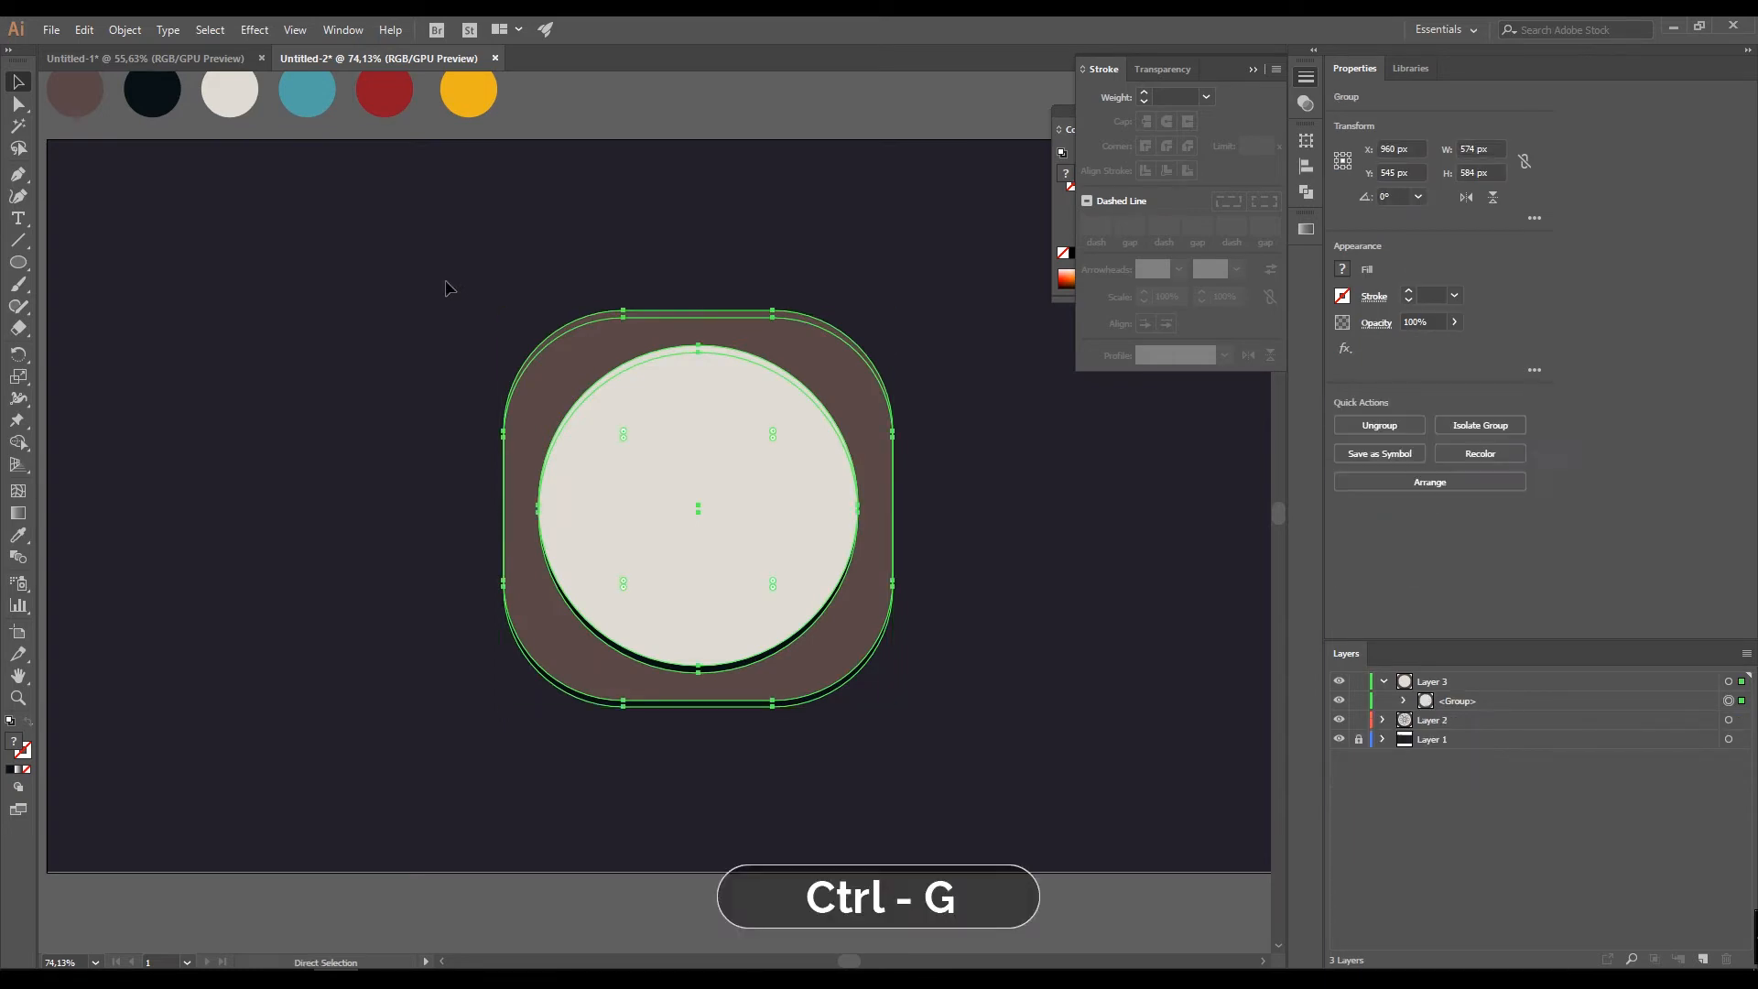
left_click(1360, 702)
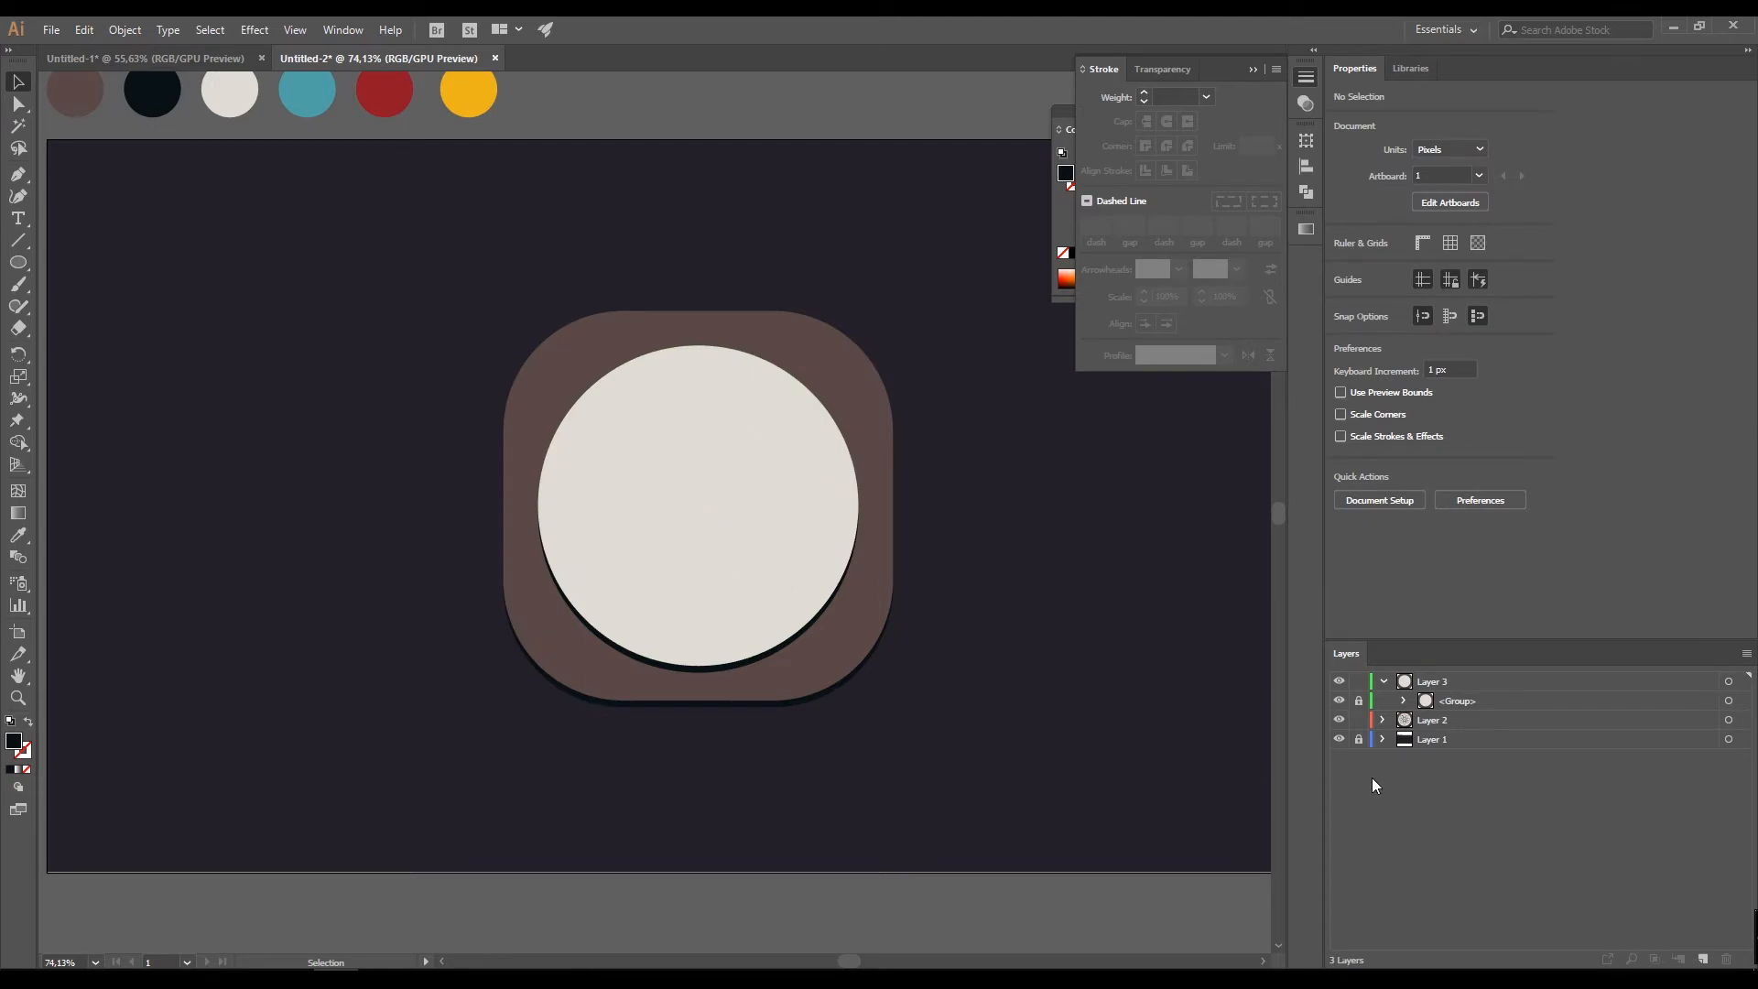
- Draw a tall, narrow ellipse about 110 by 388 px on Layer 3, centred on the off-white circle
left_click(1438, 682)
left_click(18, 263)
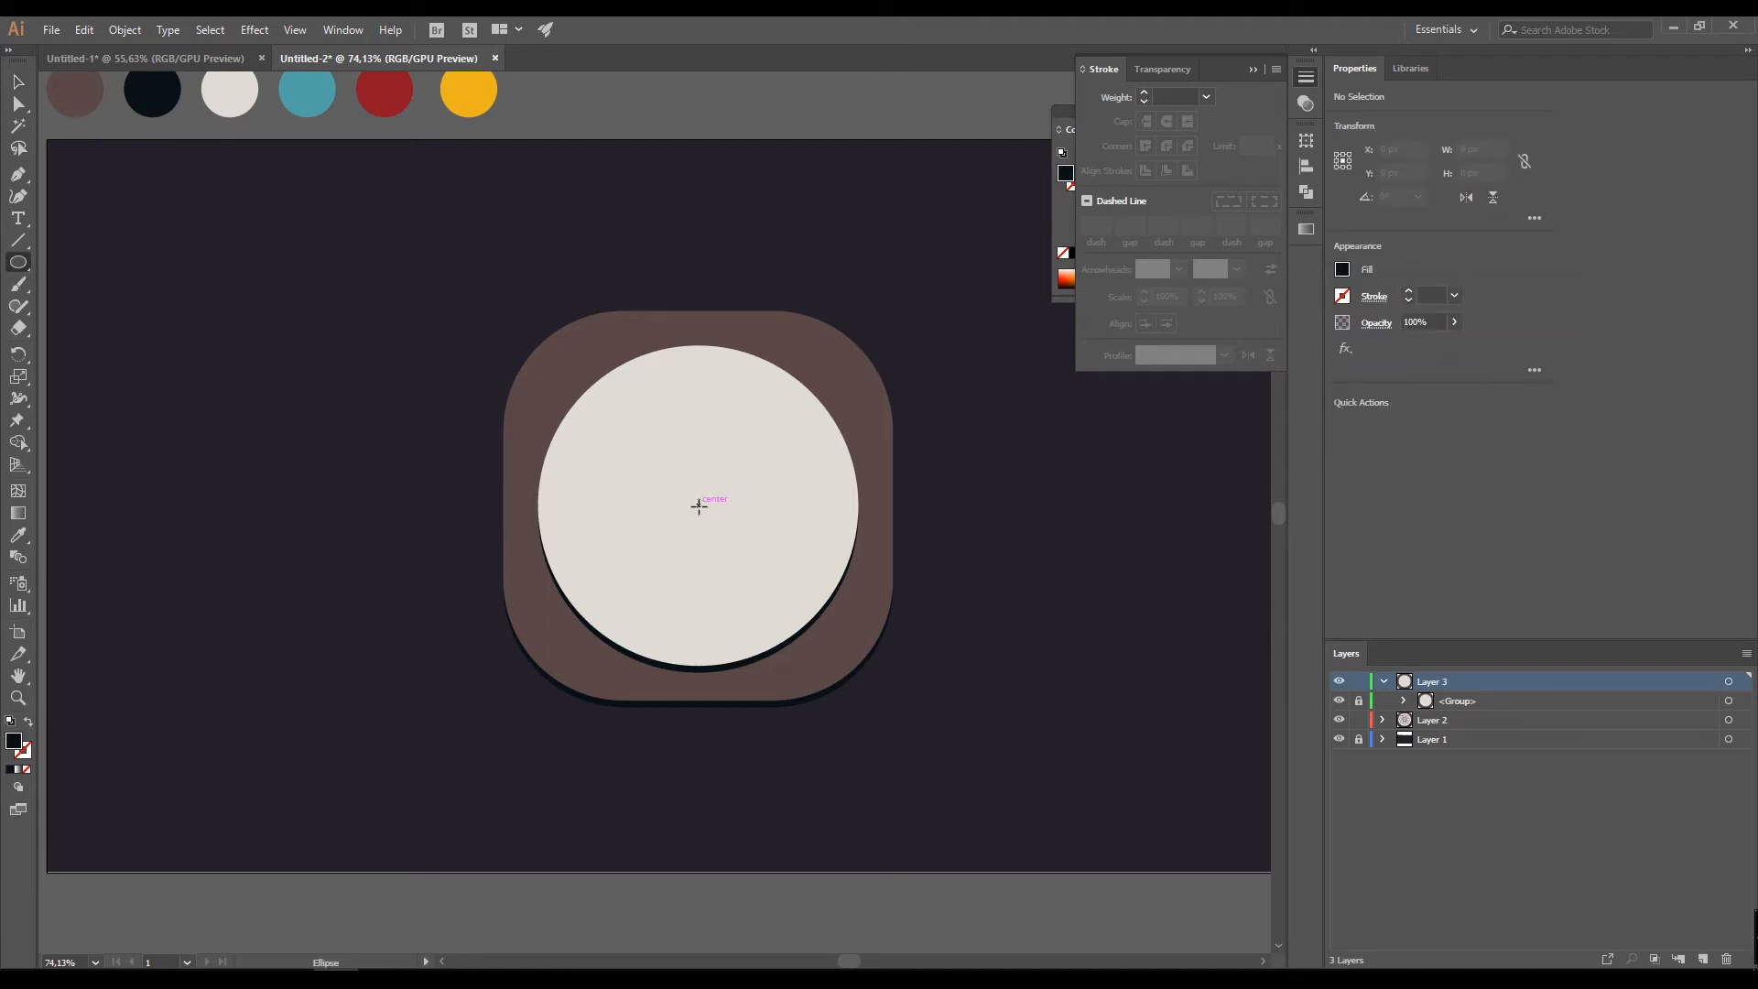
key("alt")
left_click_drag(698, 507, 736, 635)
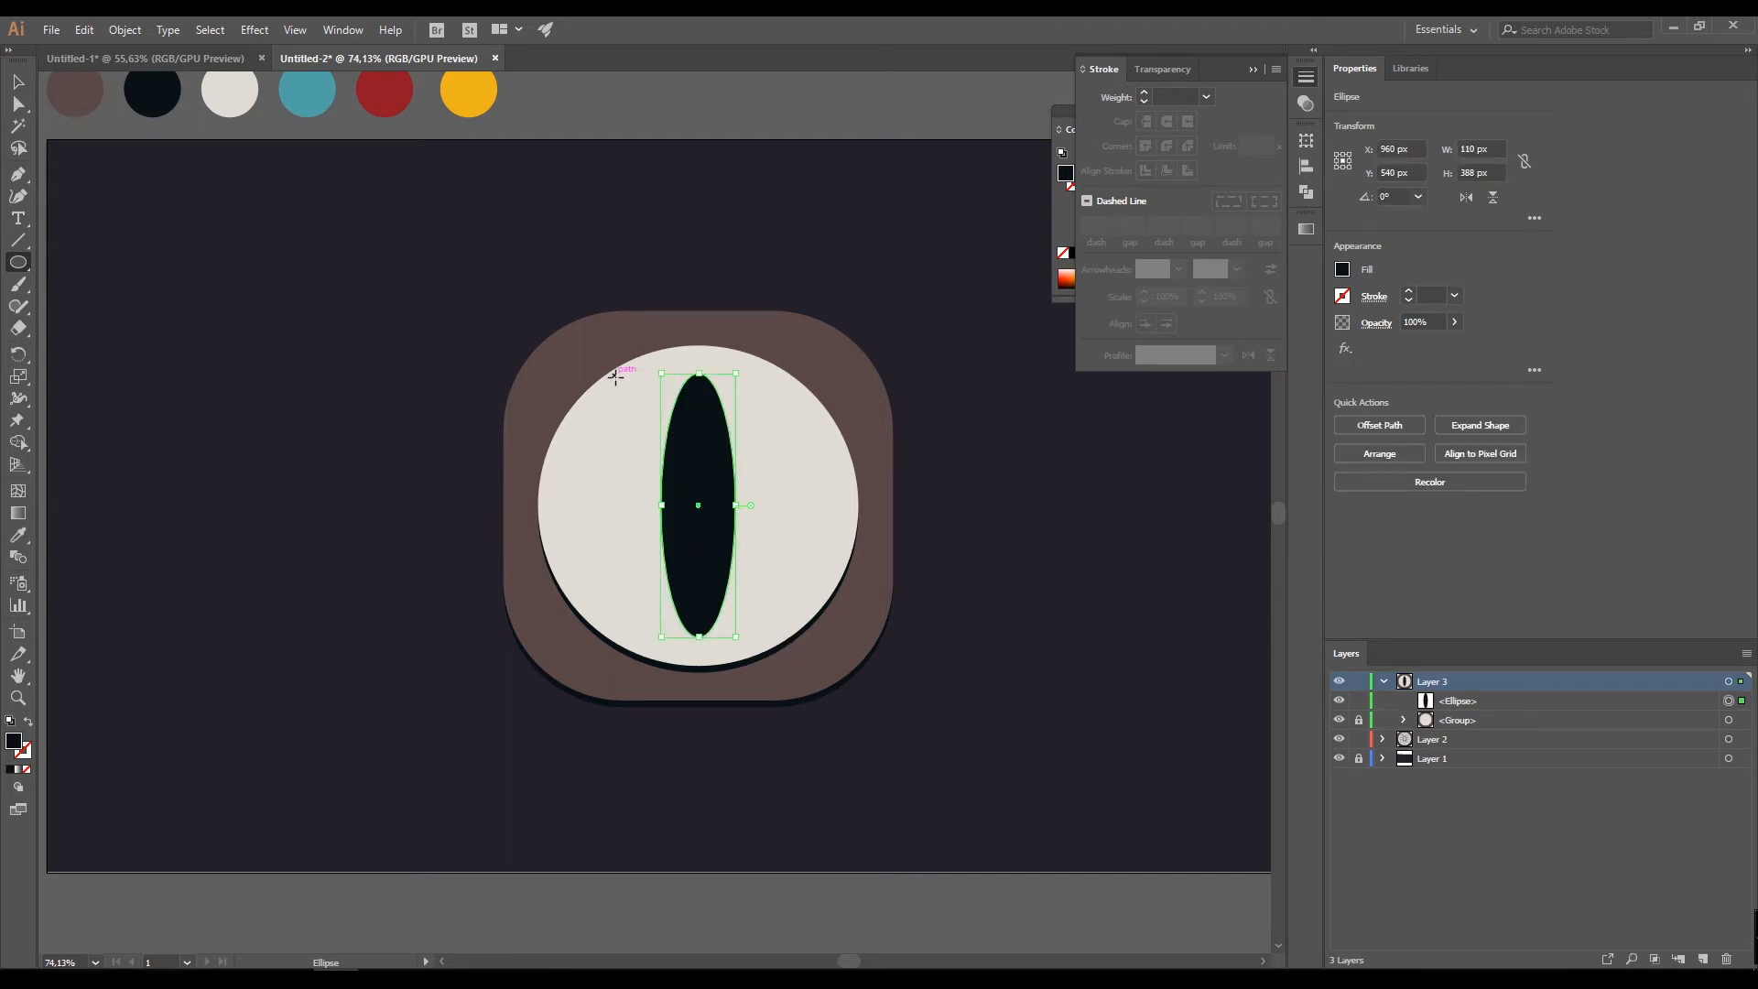
left_click_drag(606, 363, 569, 406)
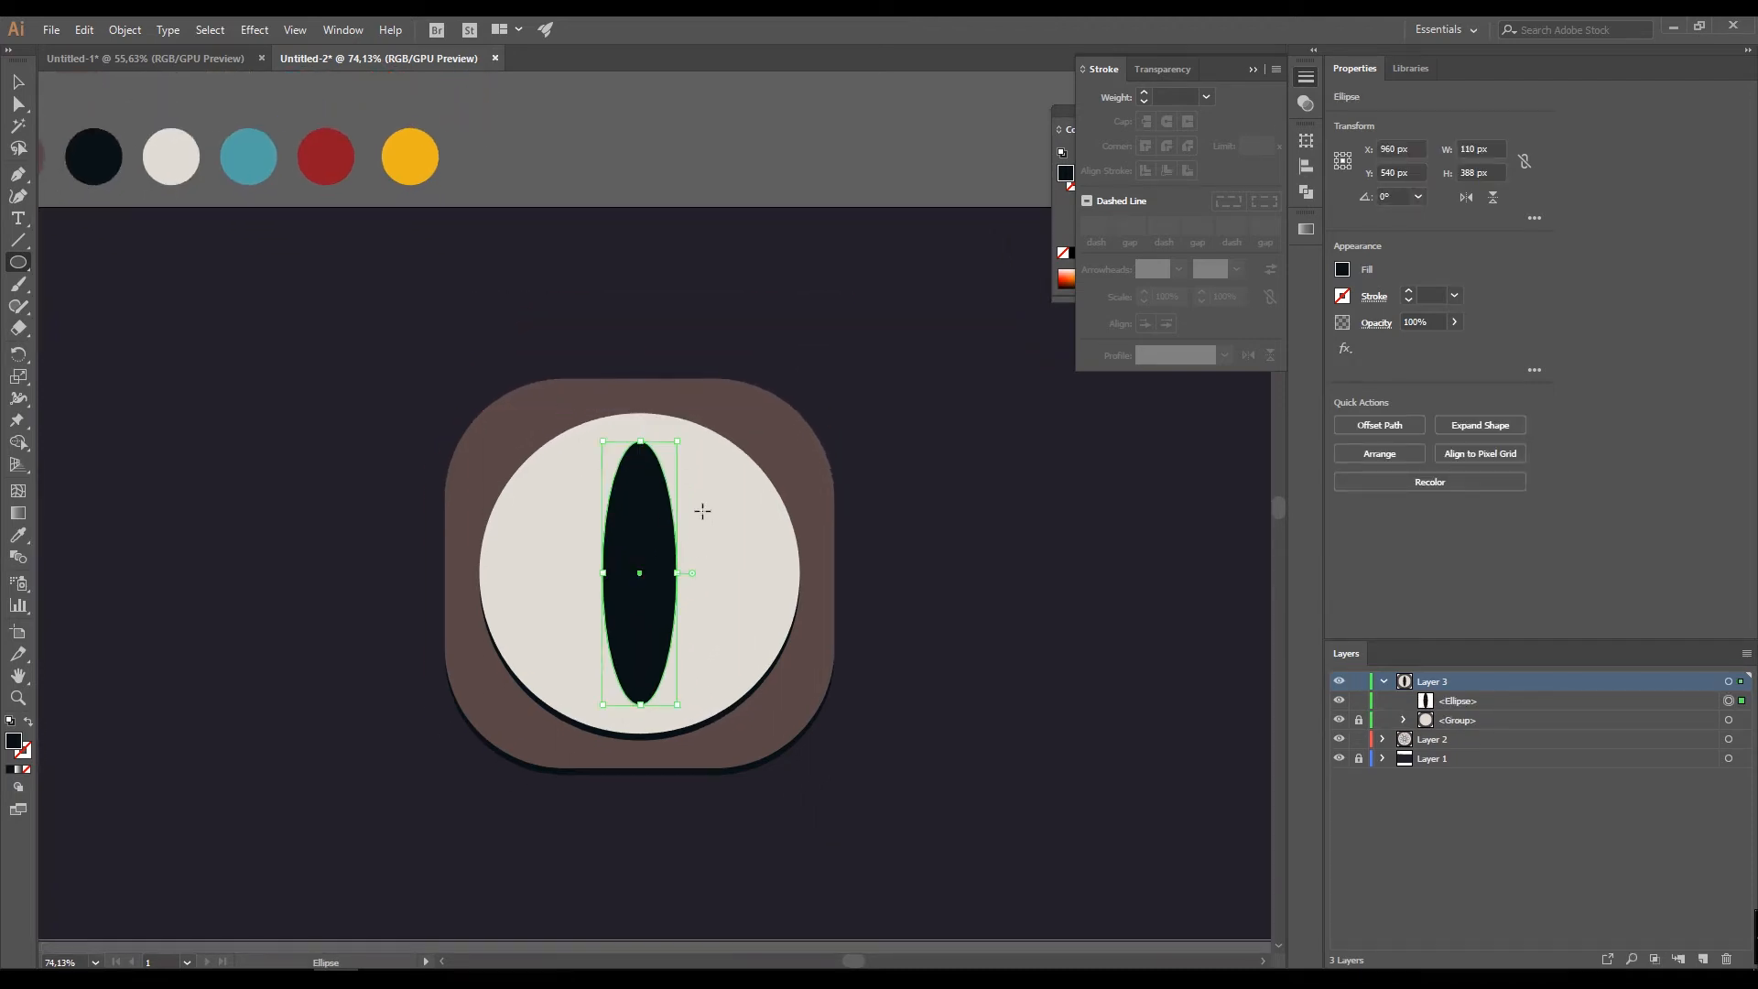
left_click_drag(605, 557, 661, 551)
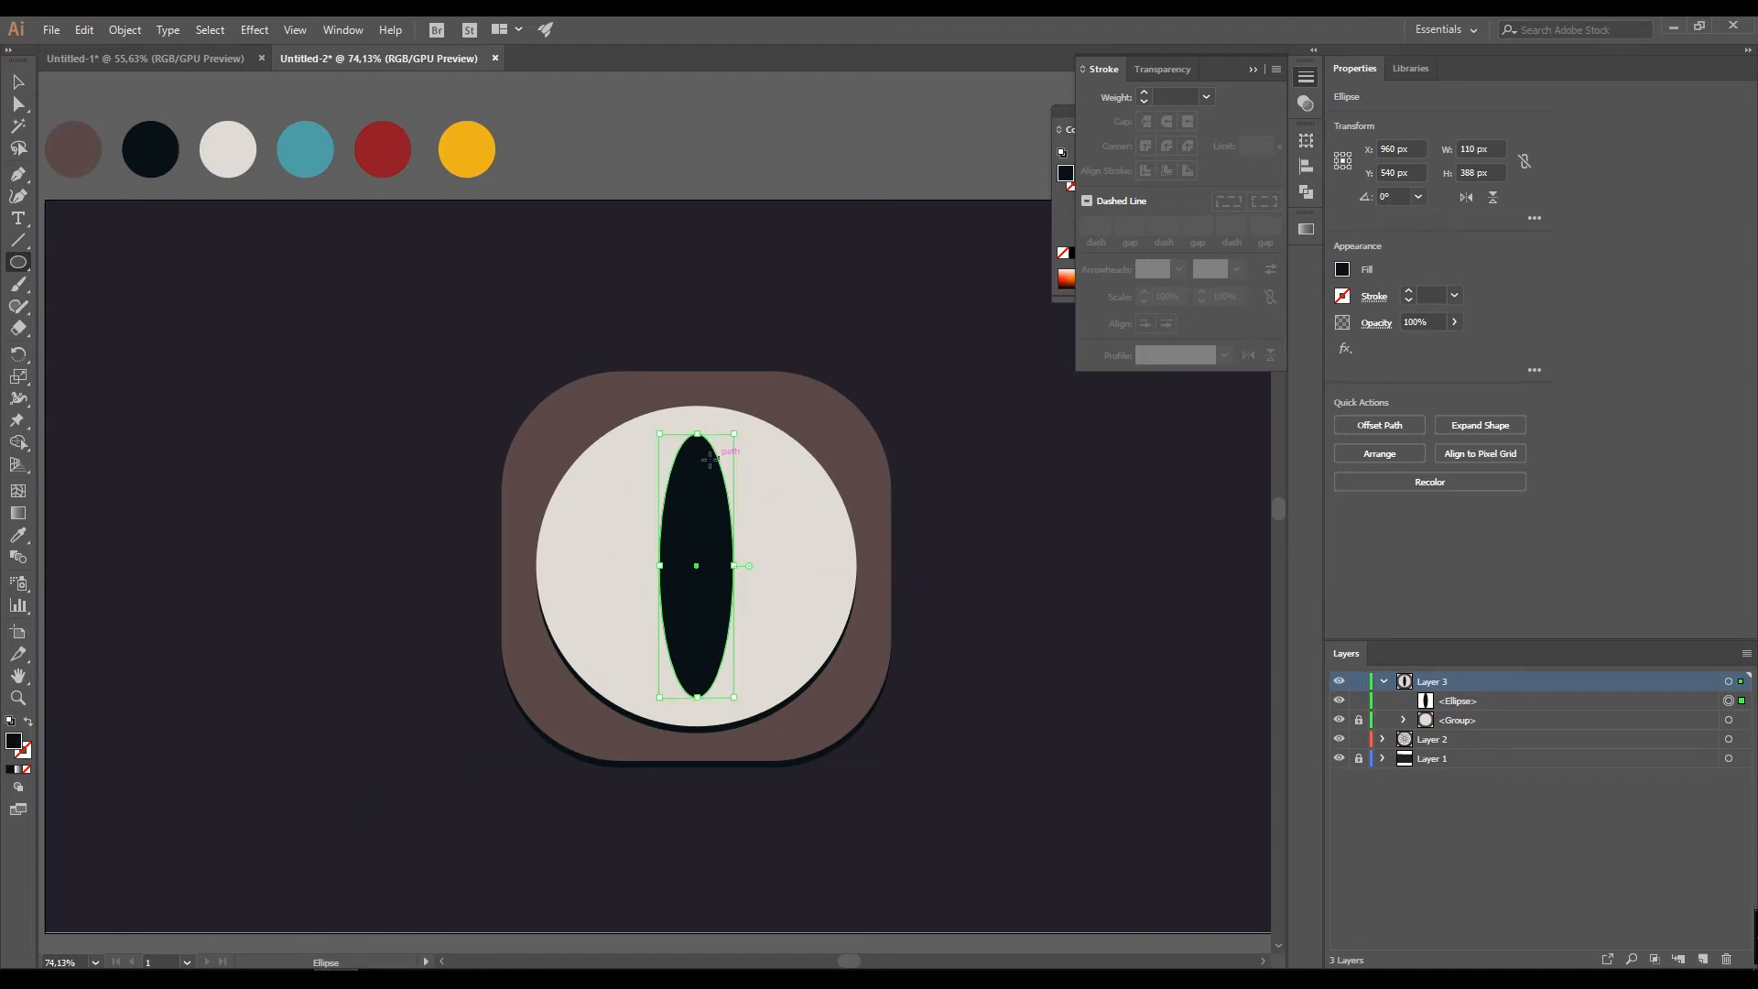
- Swap the ellipse's fill and stroke to leave a near-black outline, and set the stroke weight to 4 pt
left_click(28, 723)
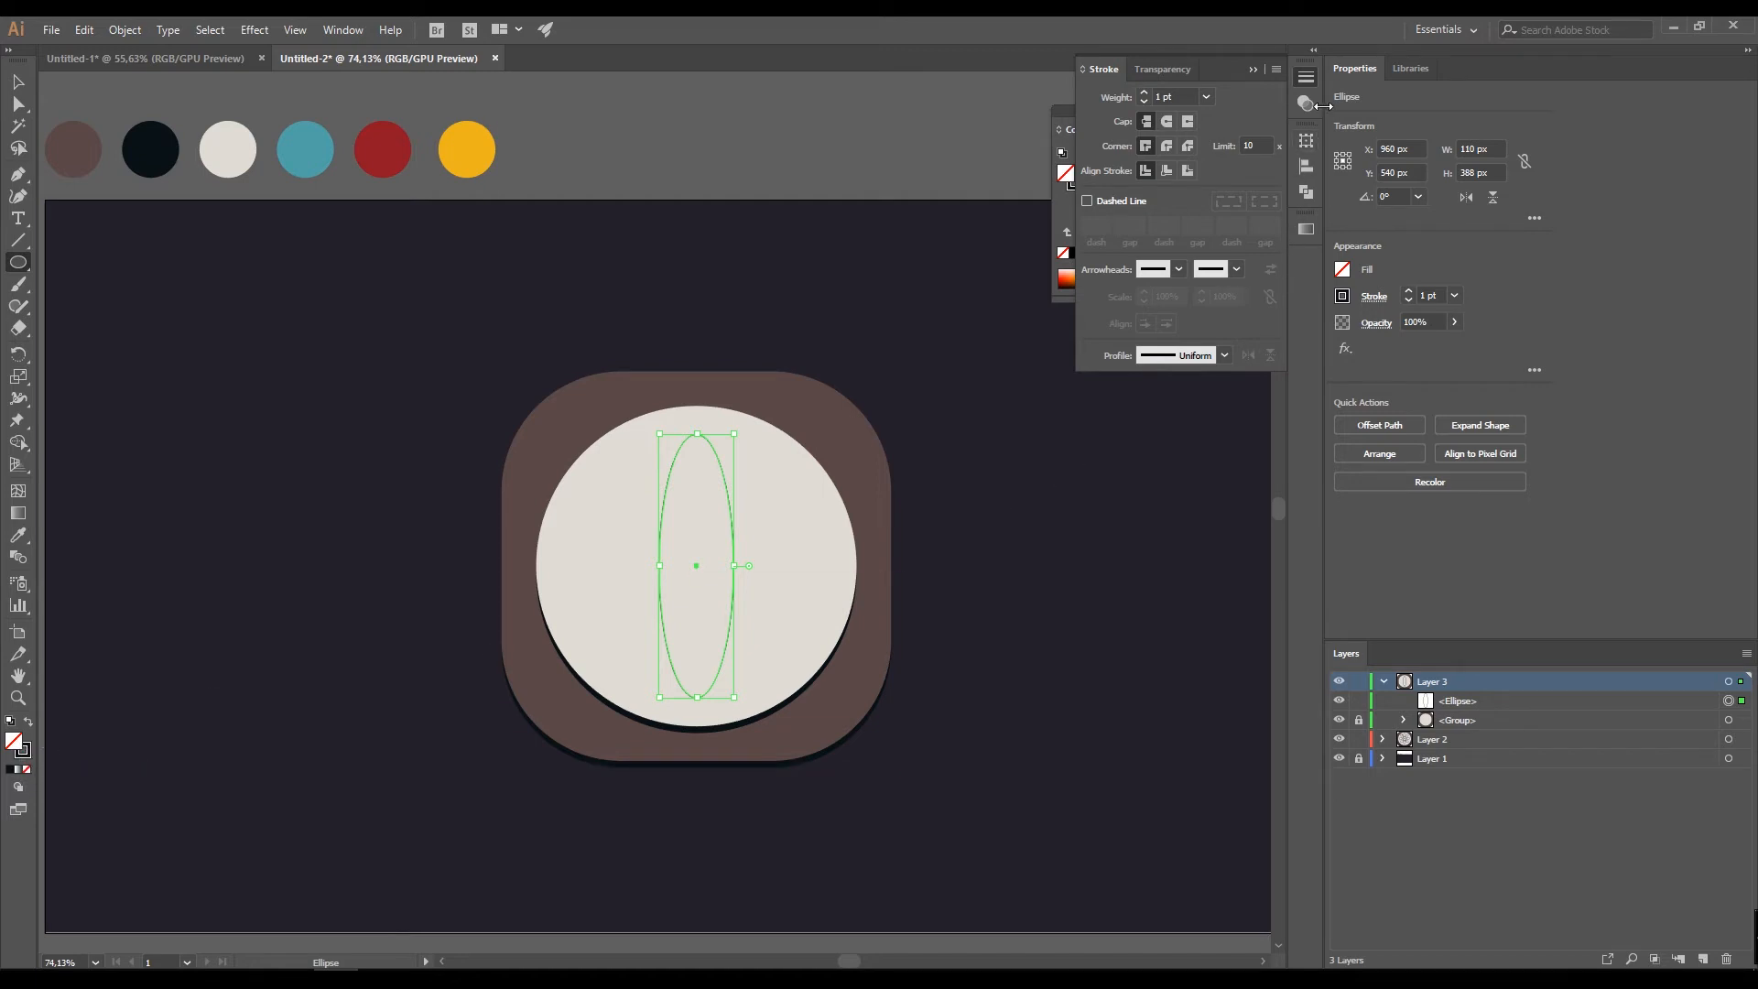
left_click(1311, 78)
left_click(1312, 79)
left_click(1144, 93)
left_click(1145, 93)
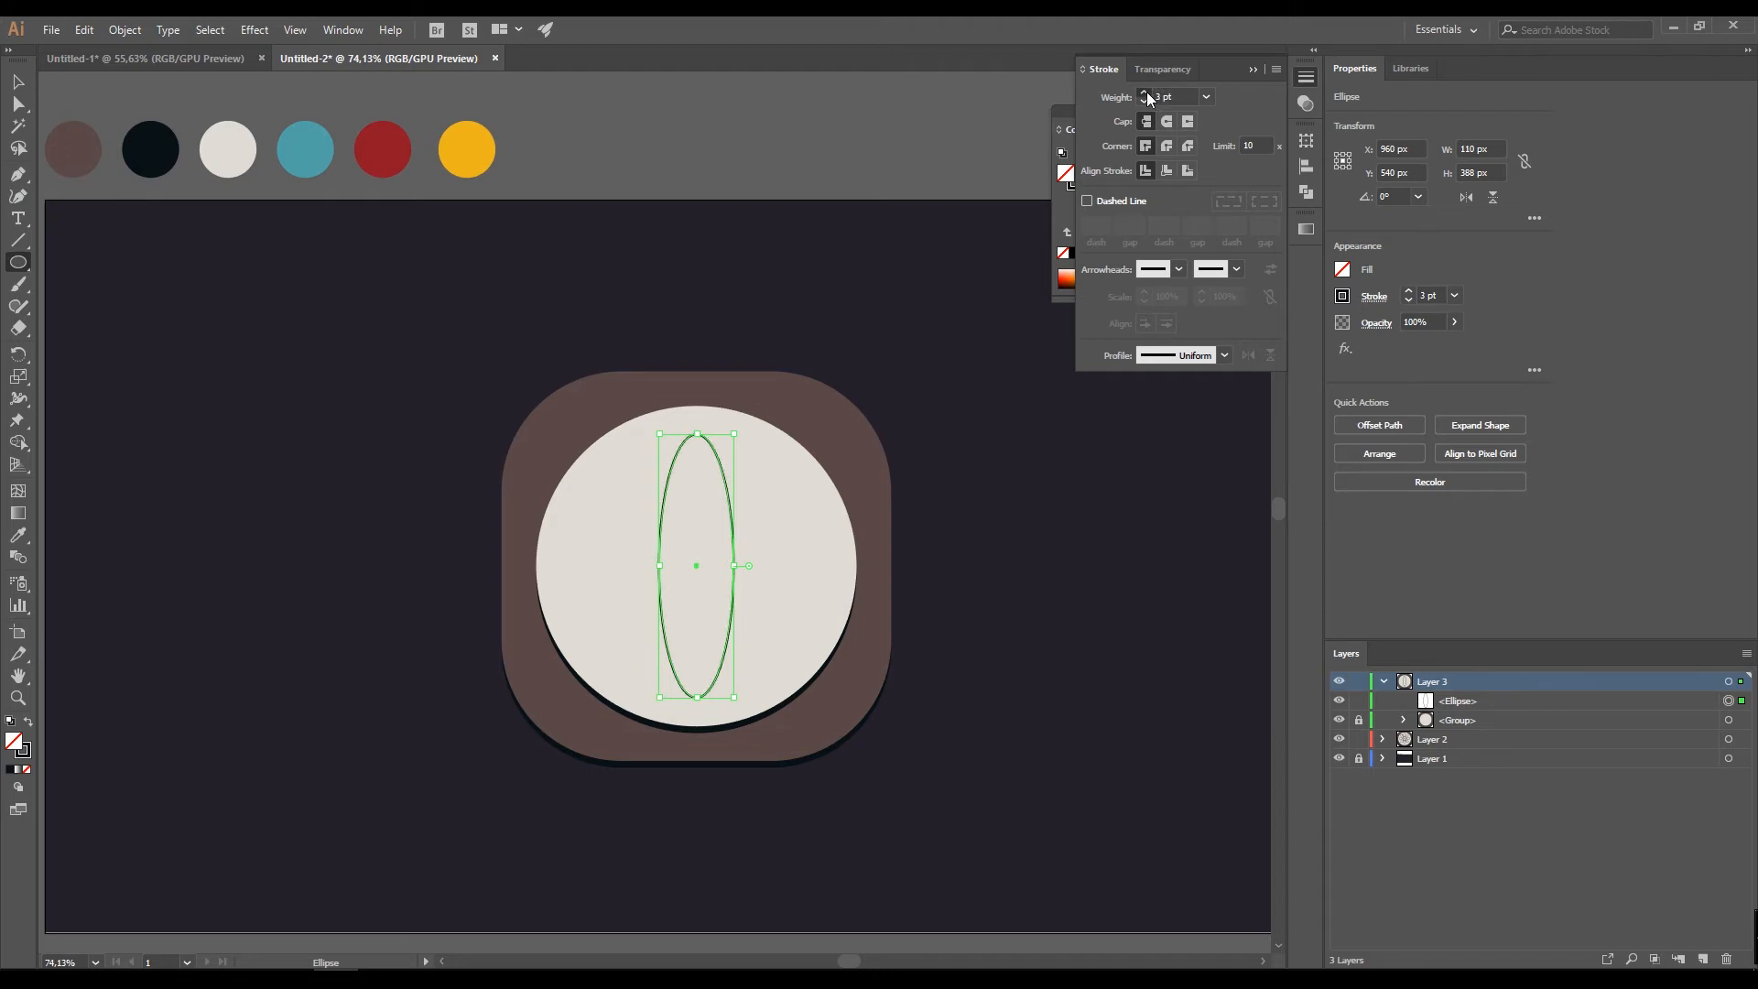
left_click(1144, 93)
left_click(18, 81)
left_click(396, 343)
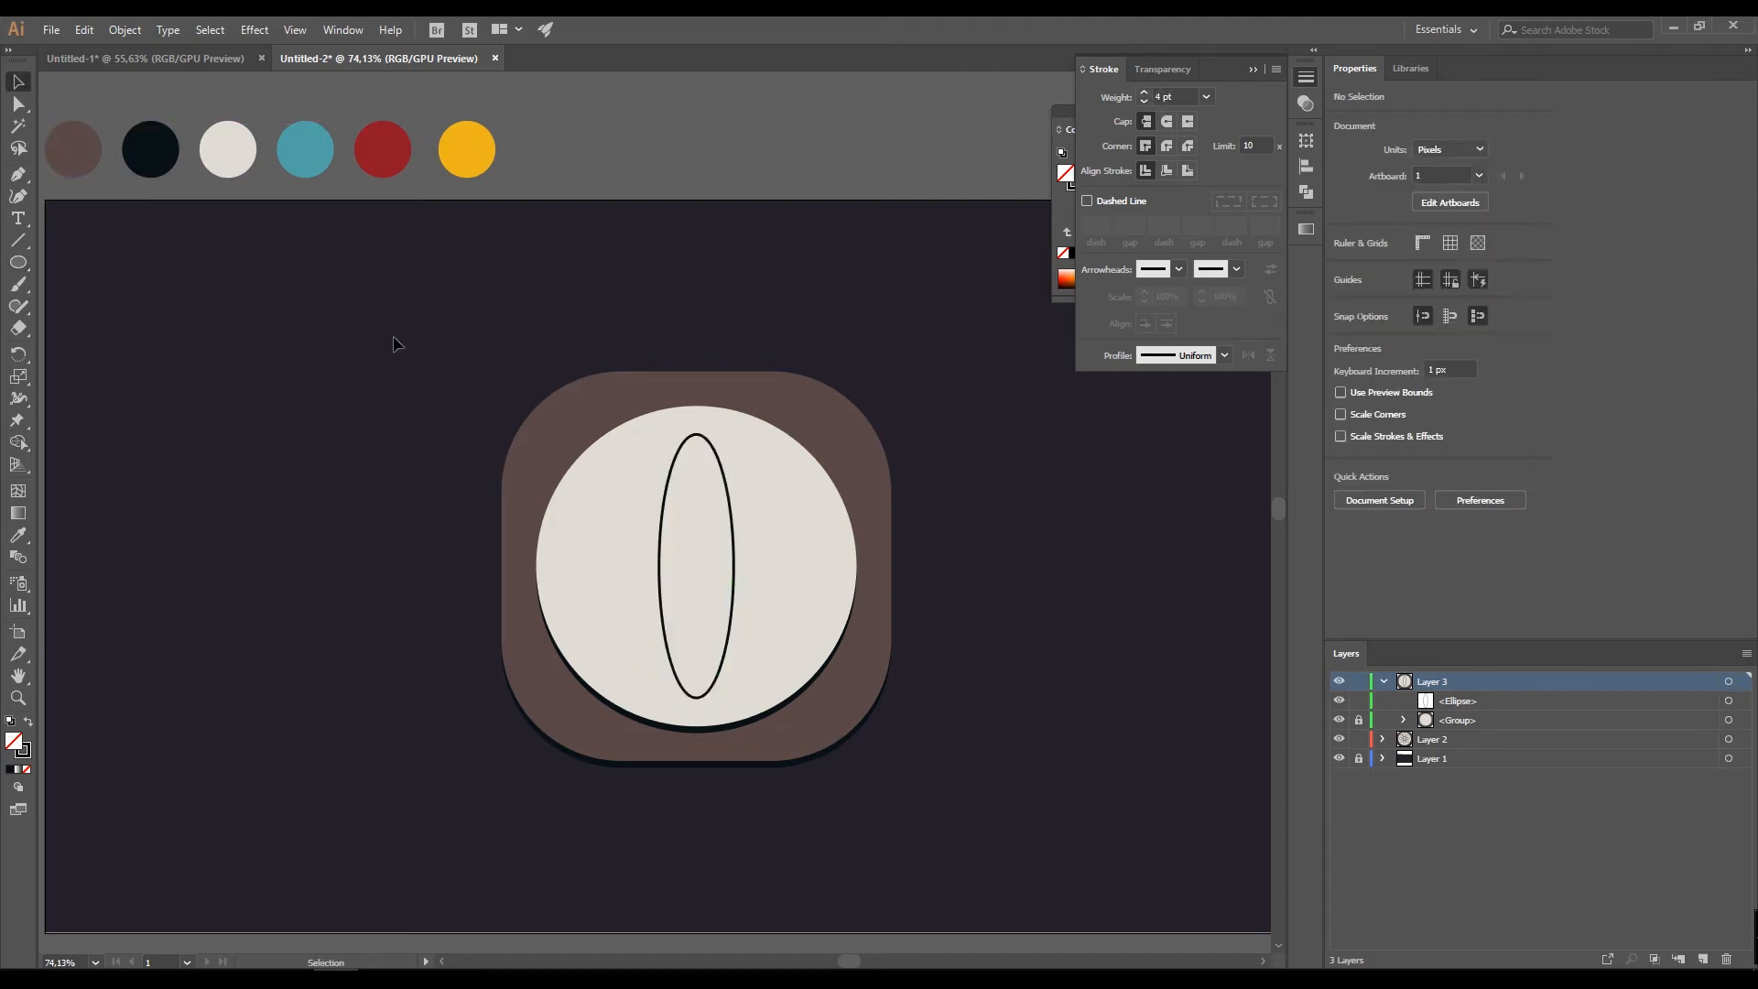
- Create a copy of the outlined ellipse rotated 45° about its centre
left_click_drag(921, 458, 859, 487)
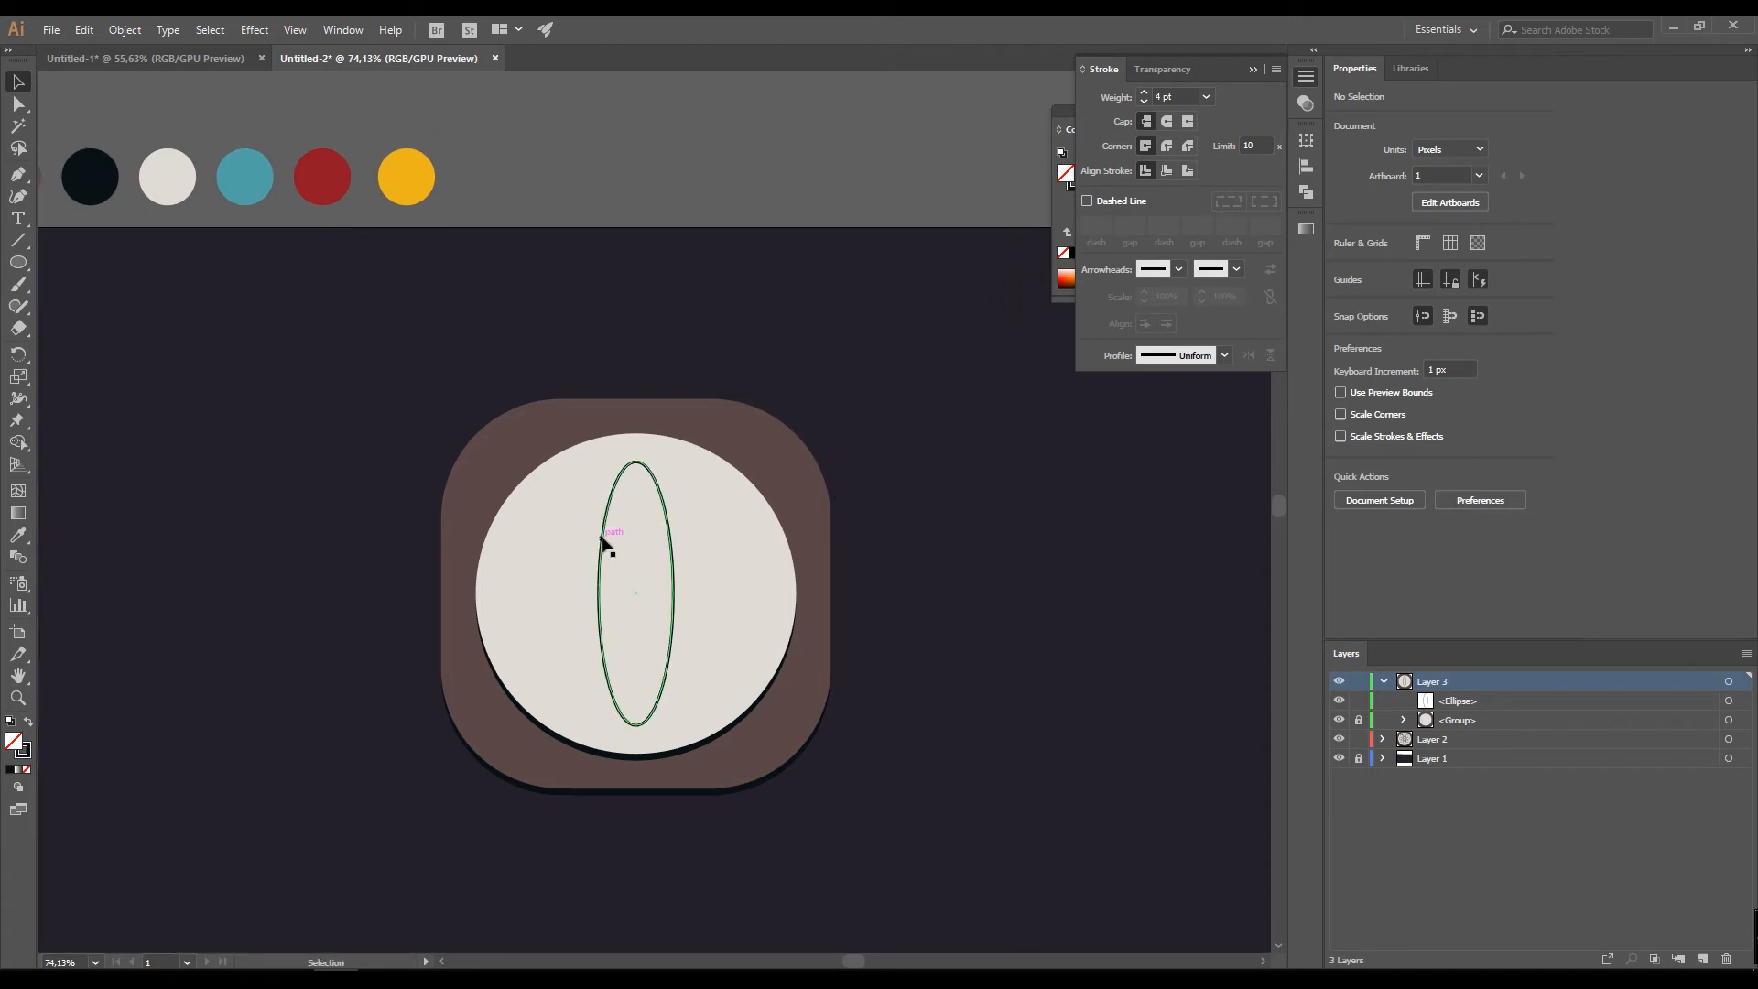
left_click(601, 547)
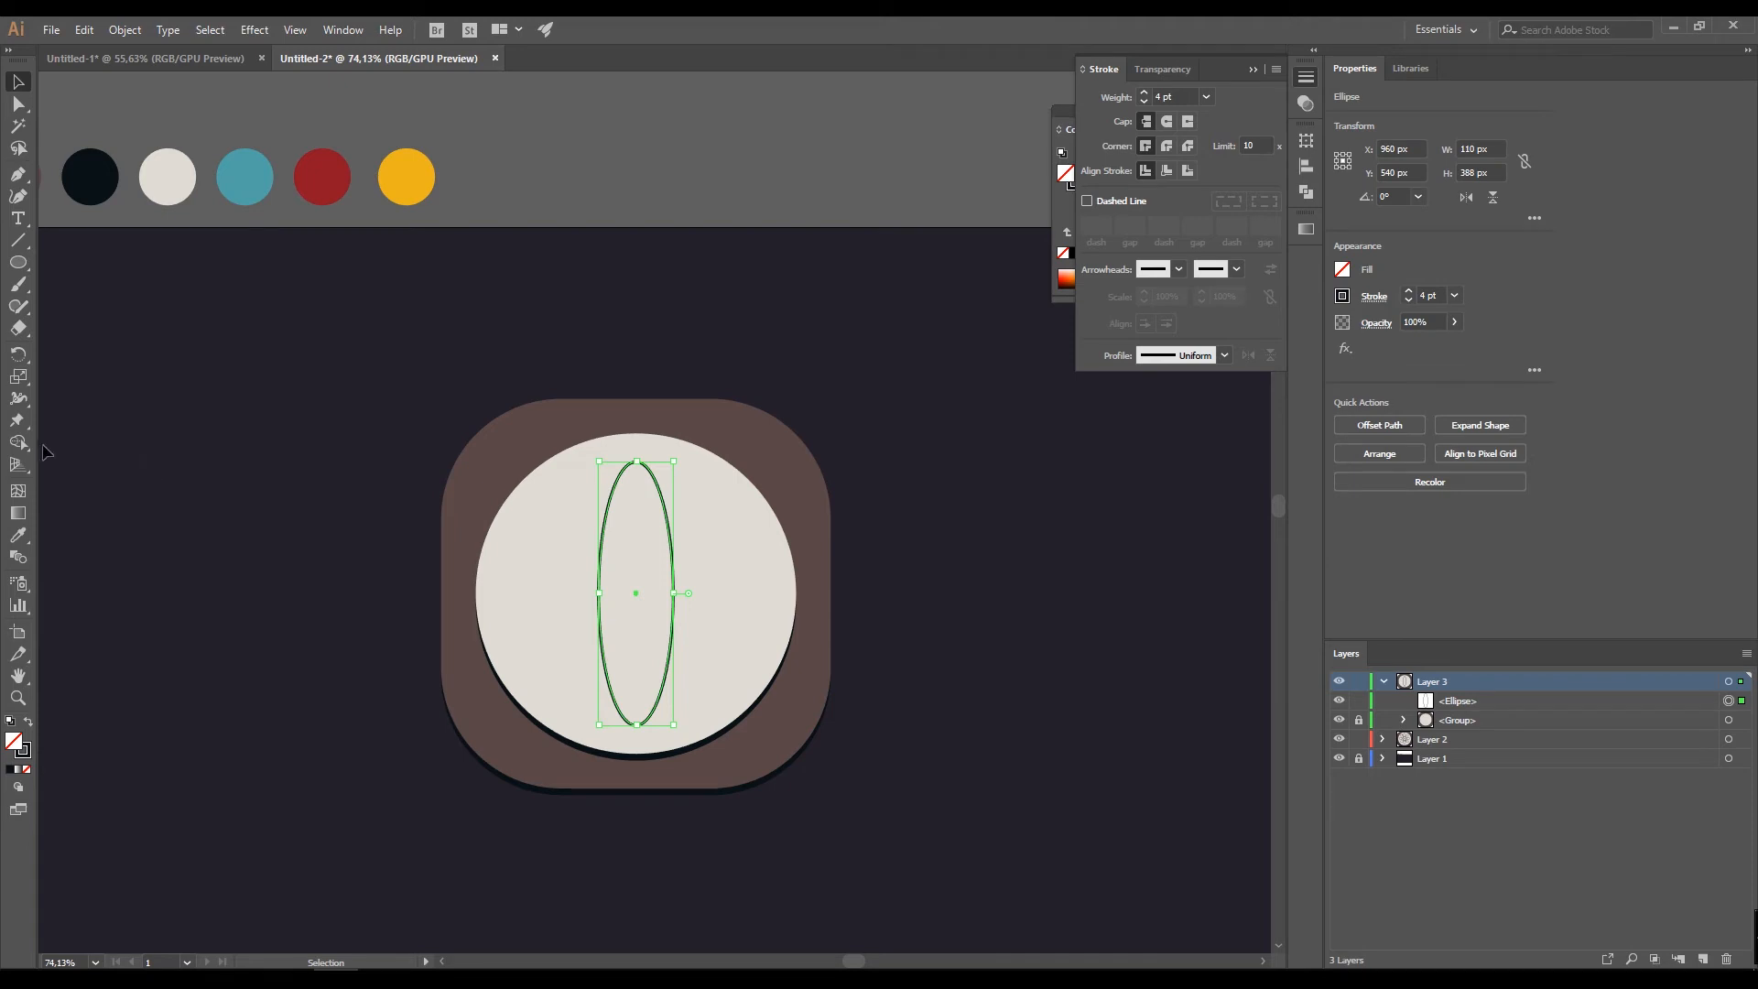
double_click(18, 354)
left_click_drag(857, 401, 924, 291)
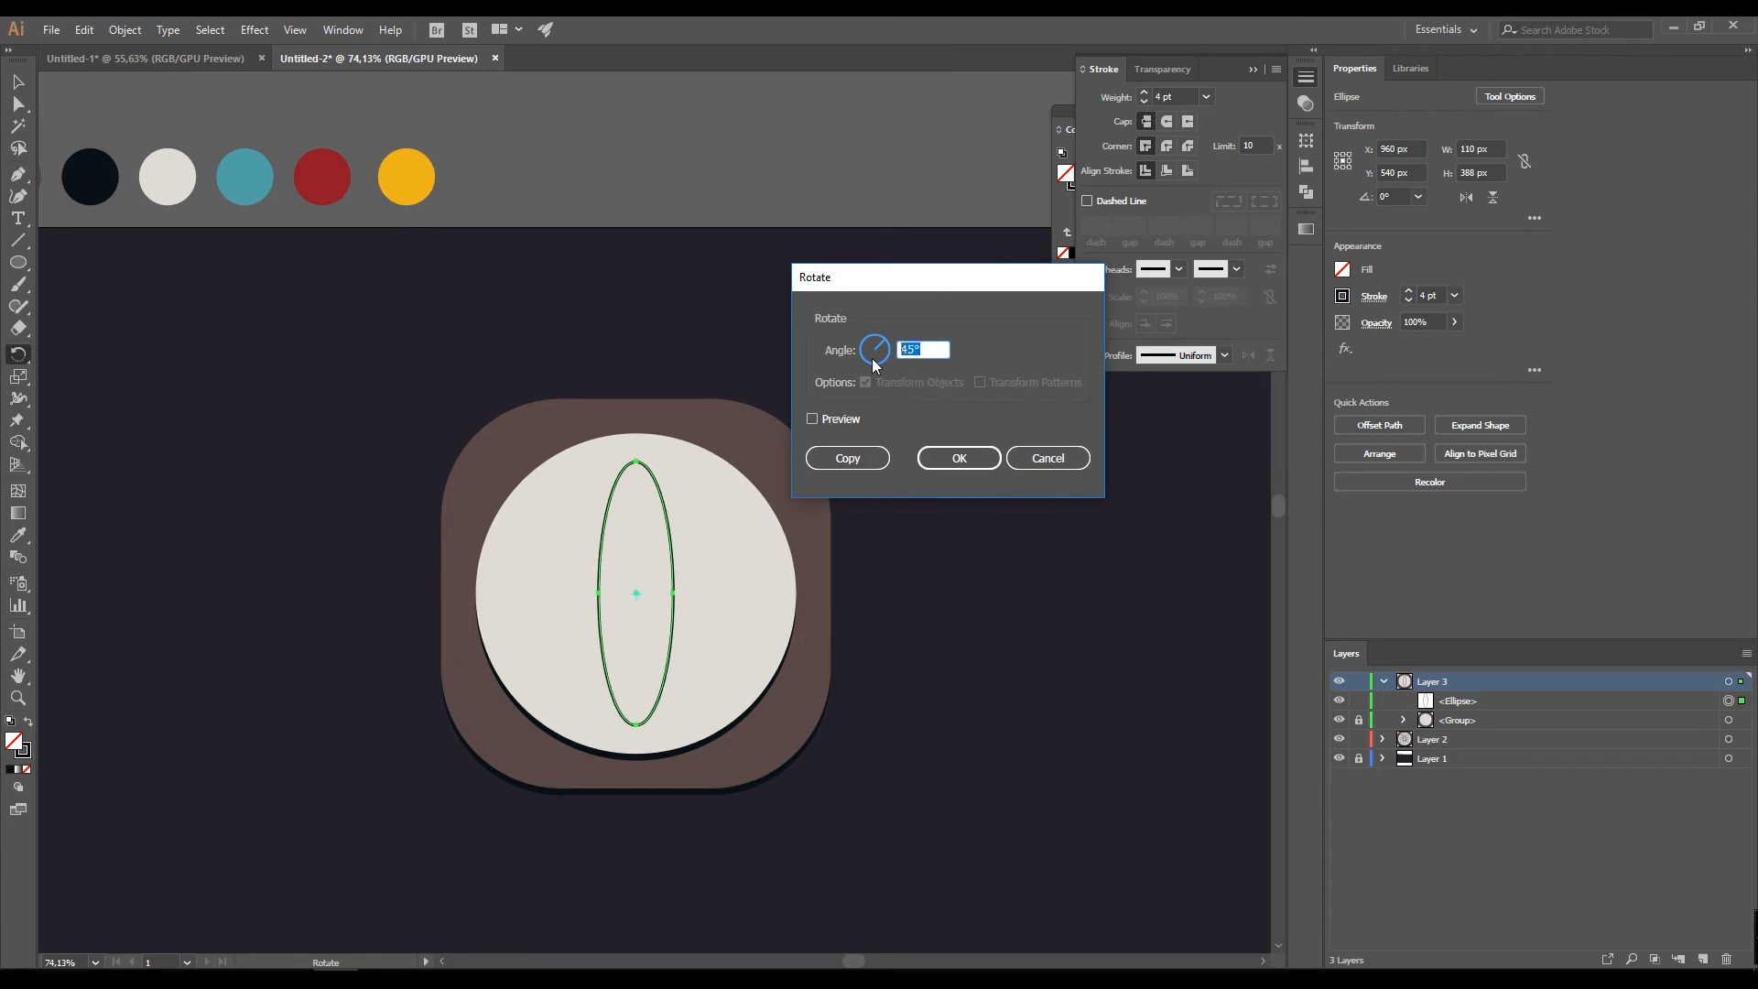
type("45")
left_click(812, 420)
left_click(811, 419)
left_click(812, 420)
left_click(811, 420)
left_click(811, 420)
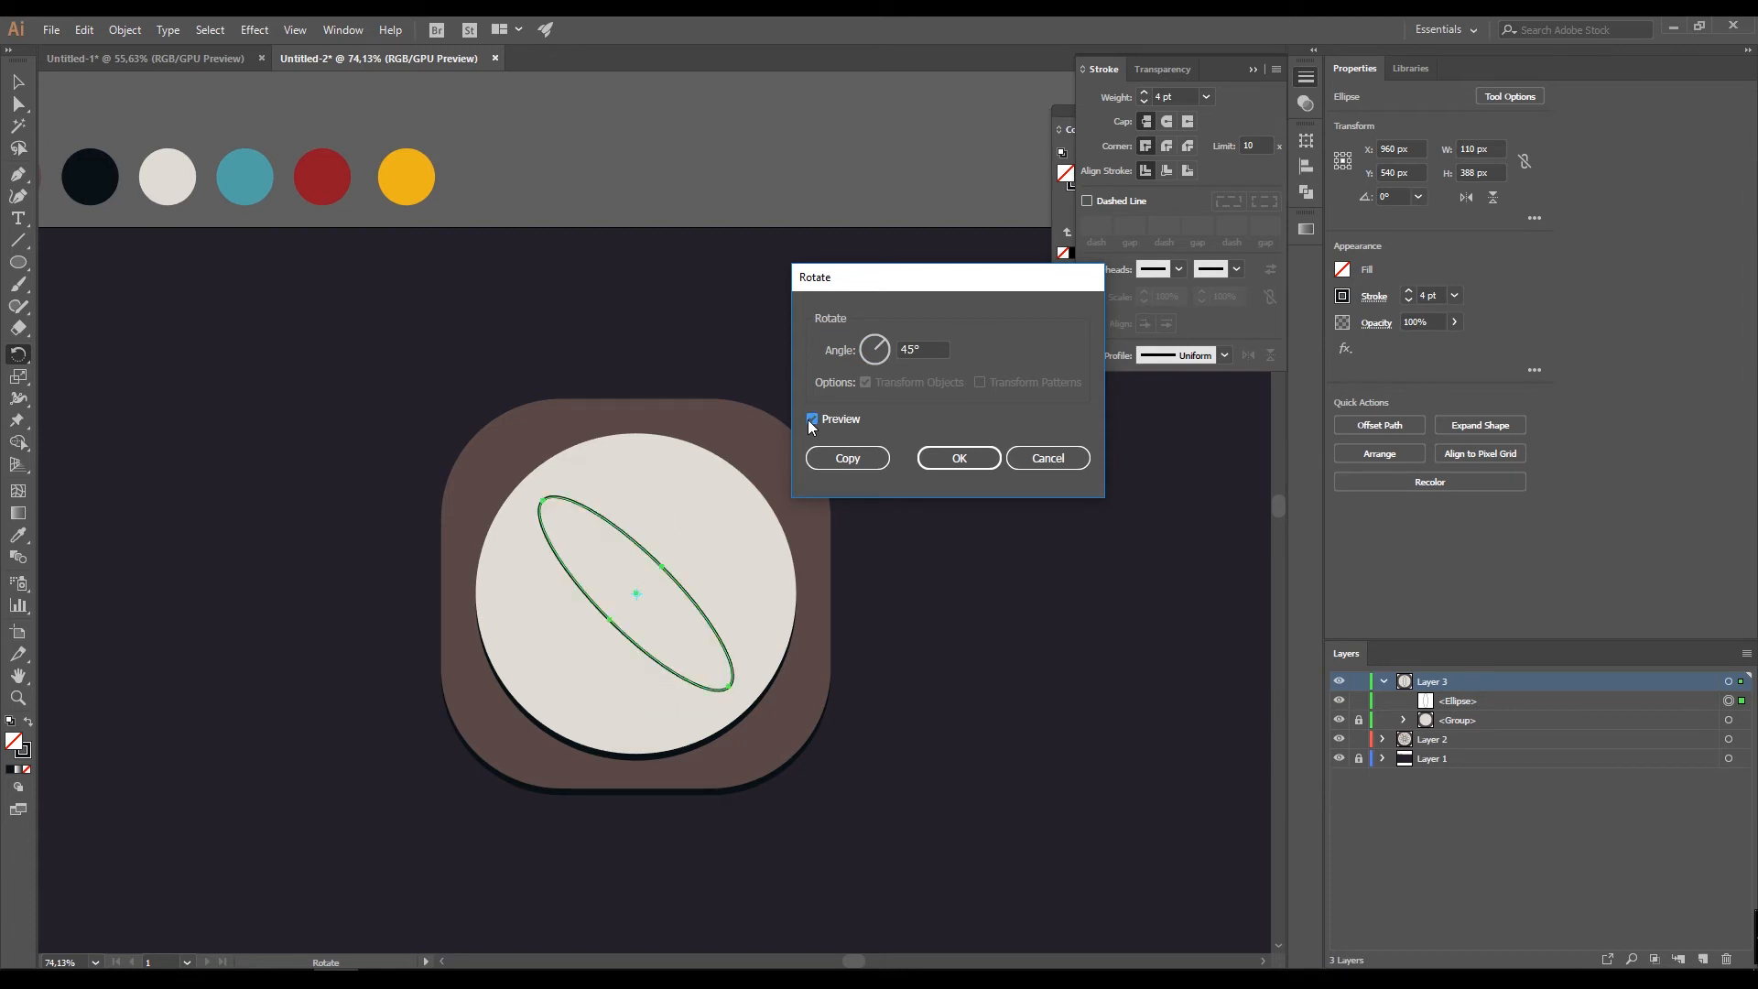
left_click(812, 419)
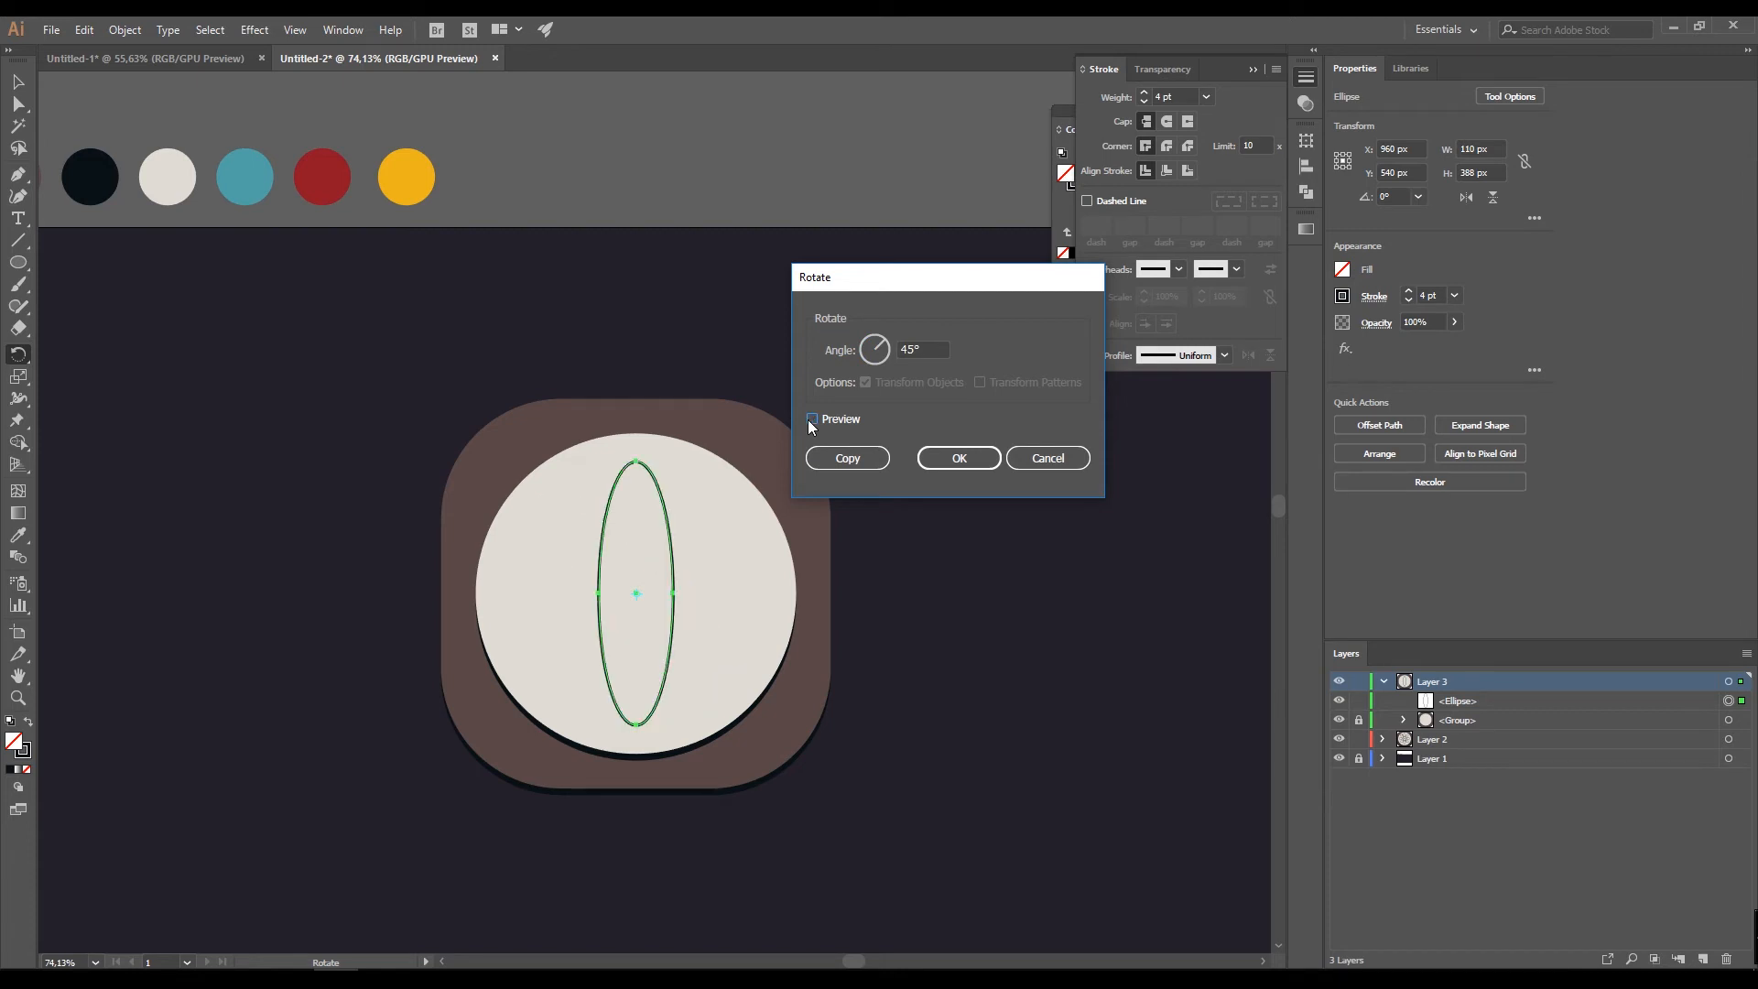
left_click(882, 465)
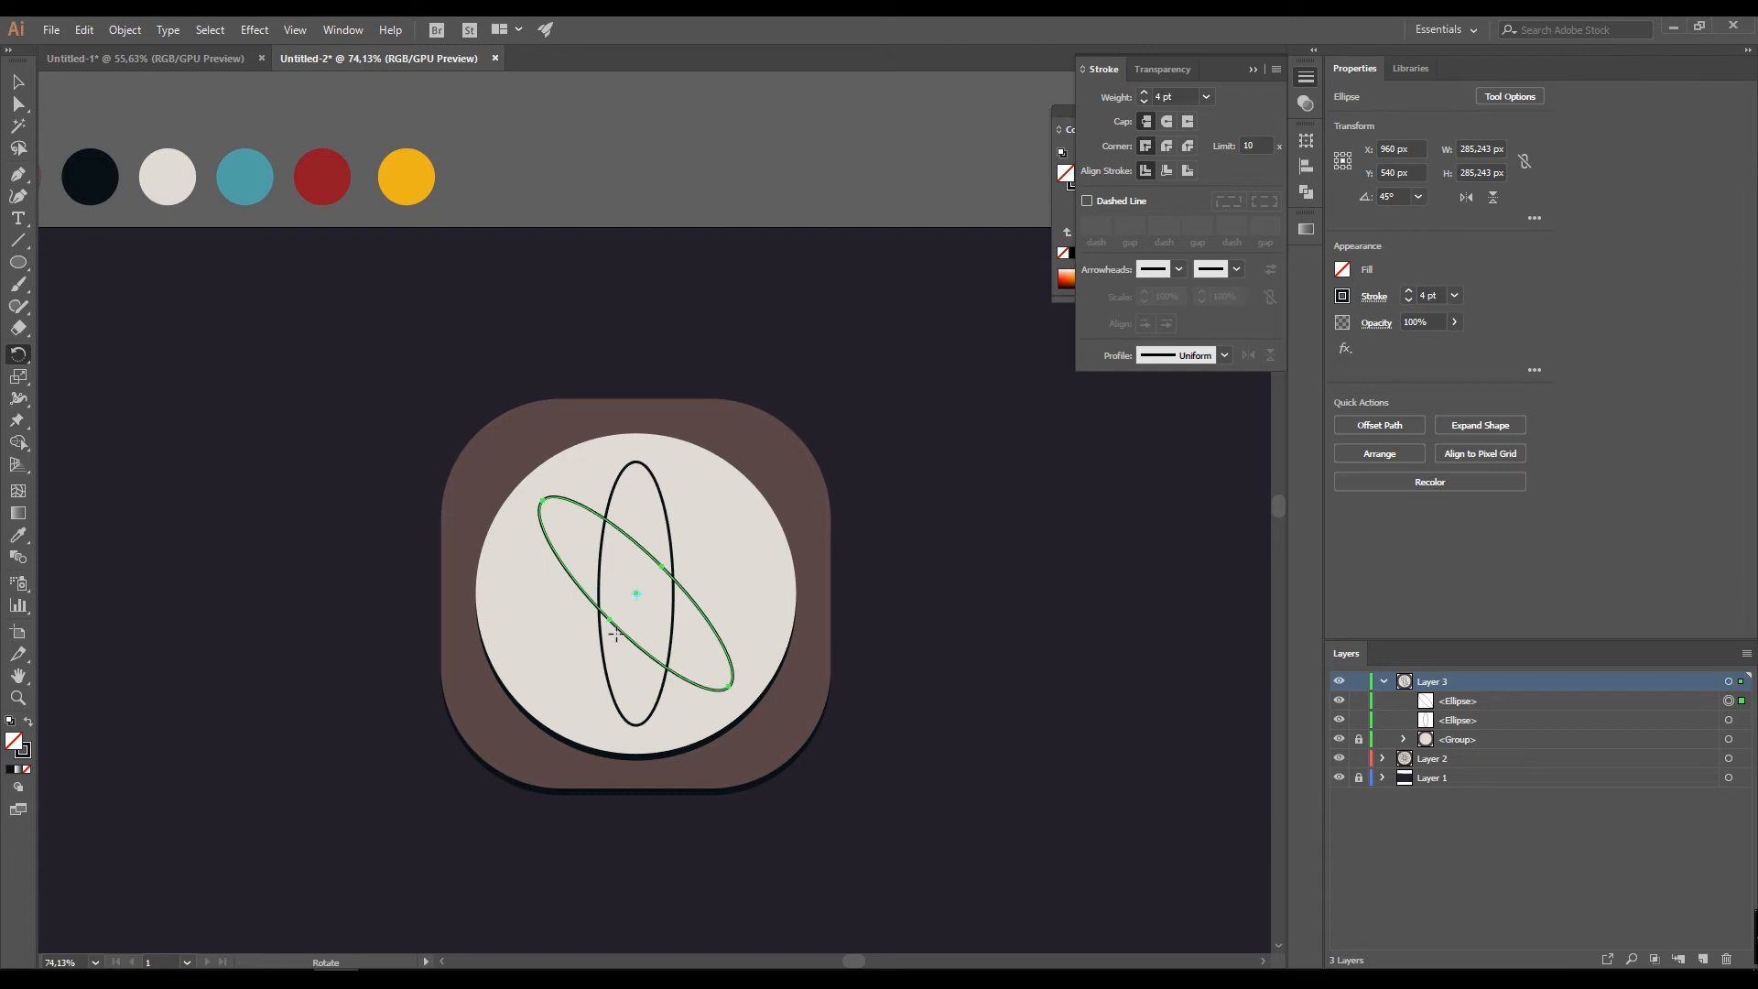
- Repeat the rotated copy twice to complete a set of four crossing orbits
key("ctrl+d")
key("ctrl+d")
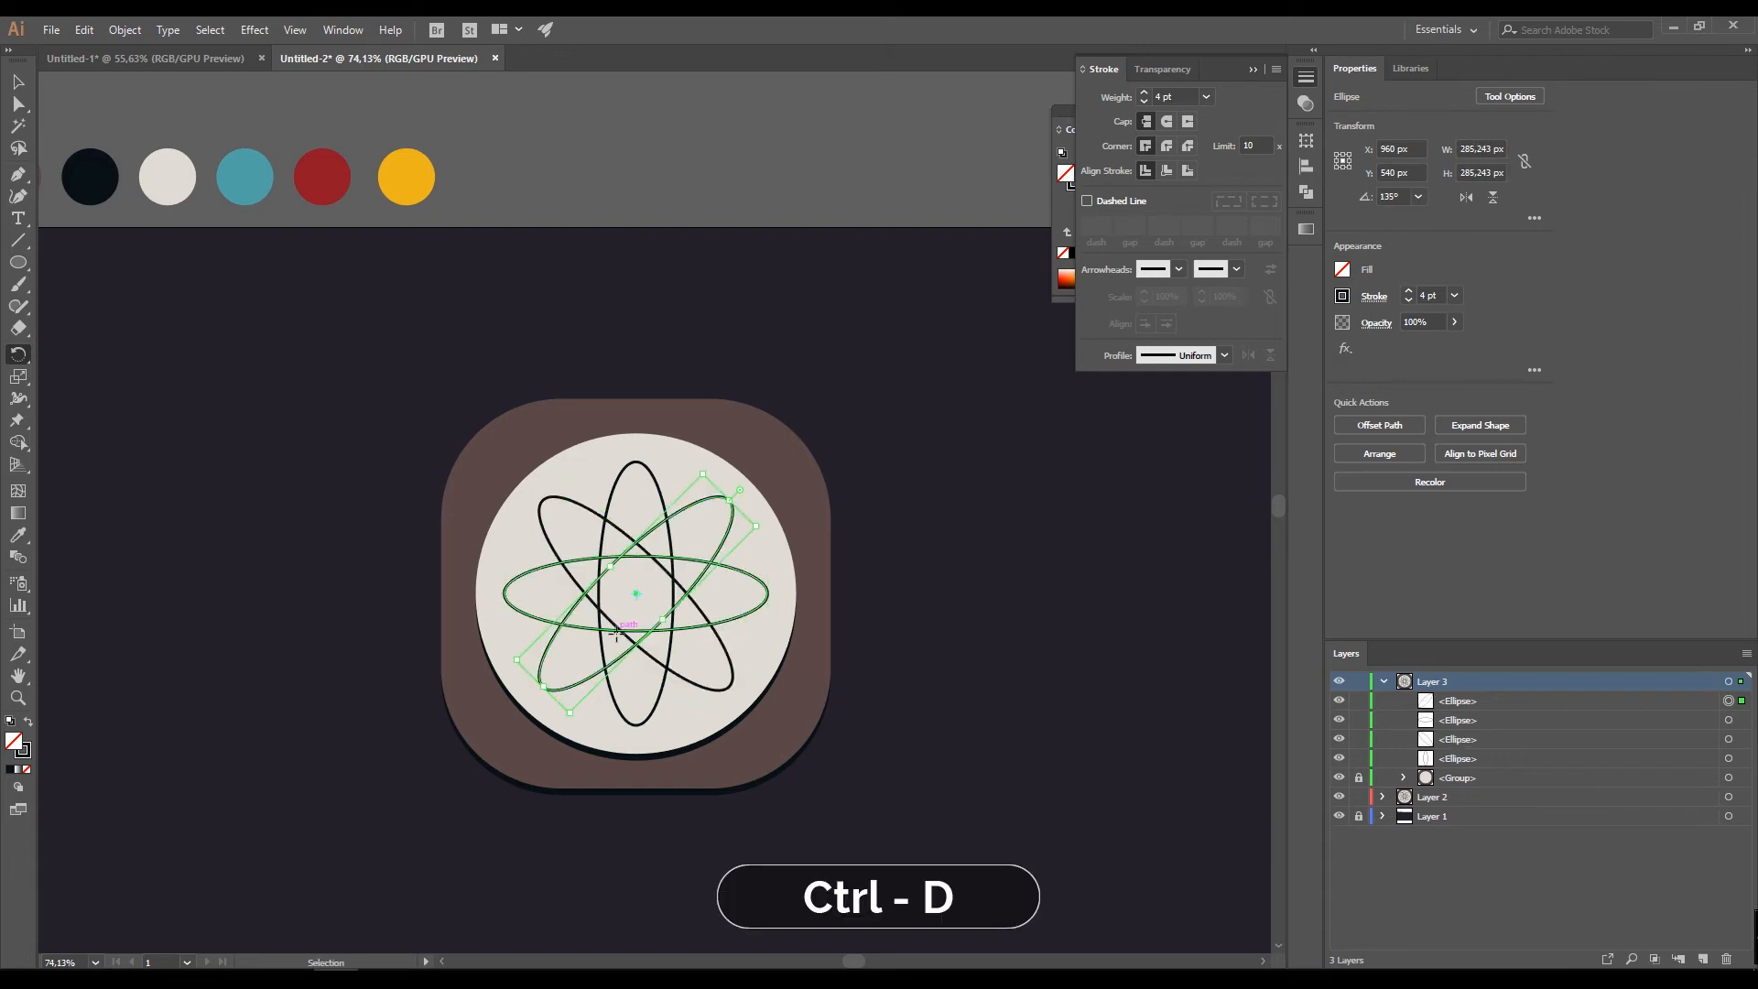
key("v")
left_click(818, 659)
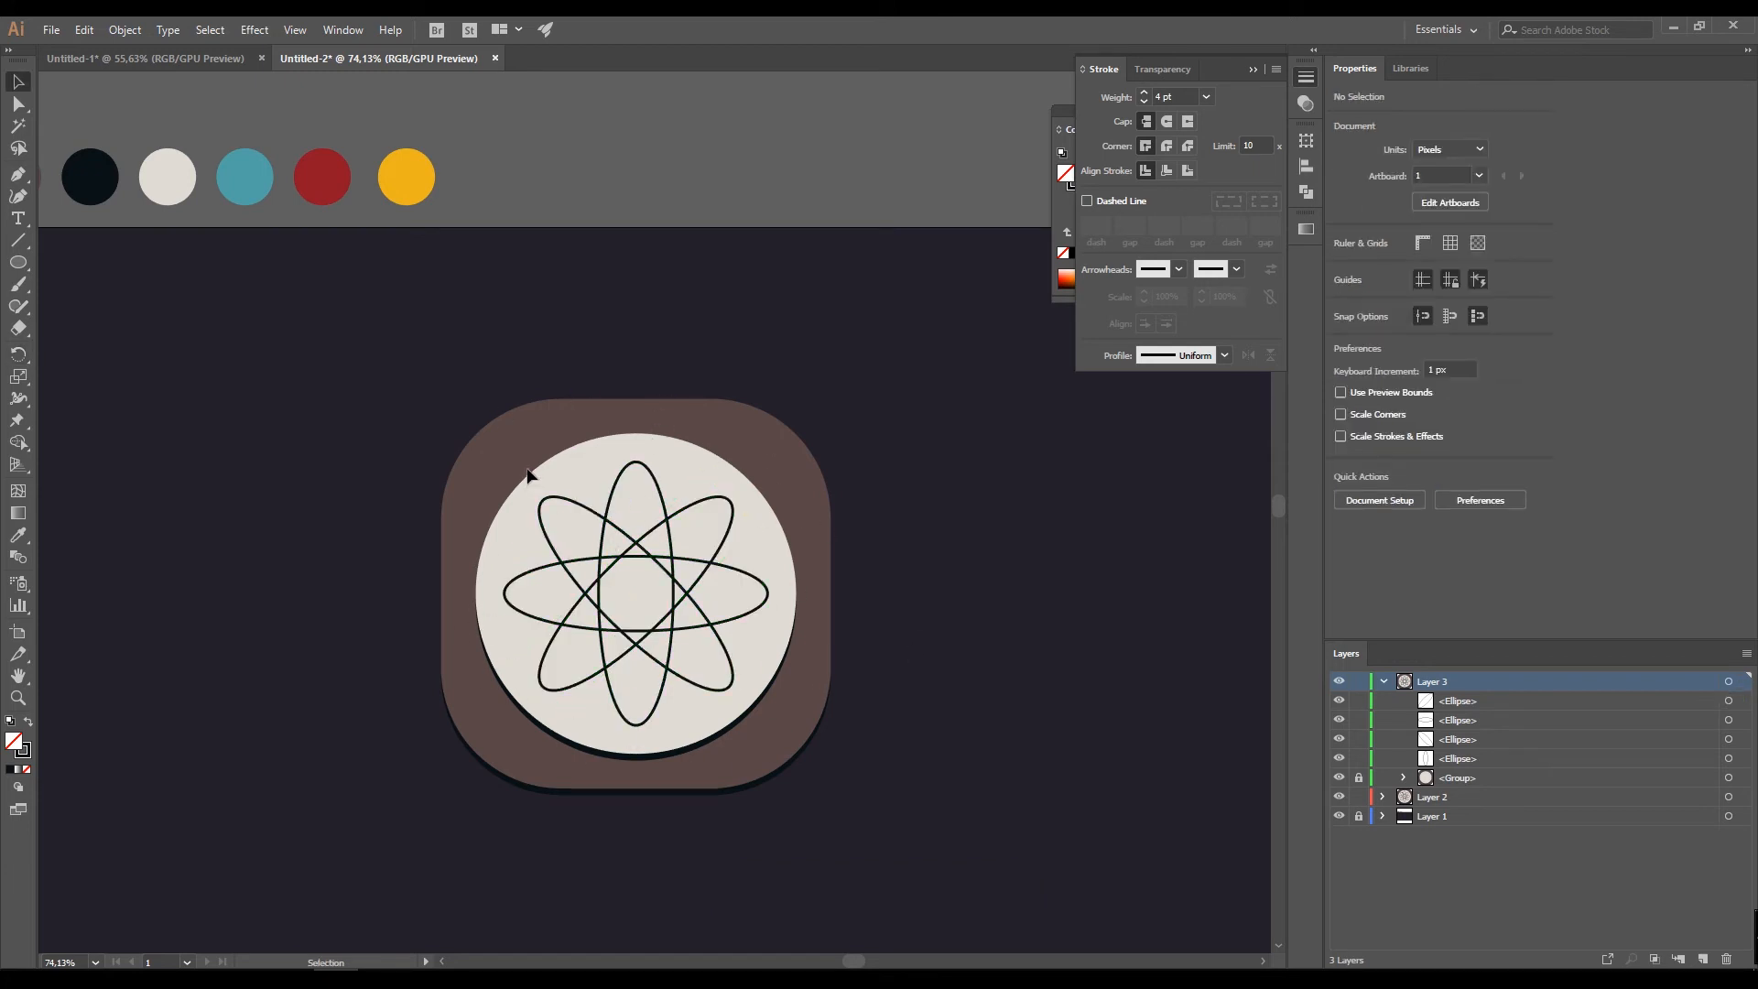
- Group the four orbit ellipses and lock the group
key("a")
left_click_drag(522, 476, 796, 769)
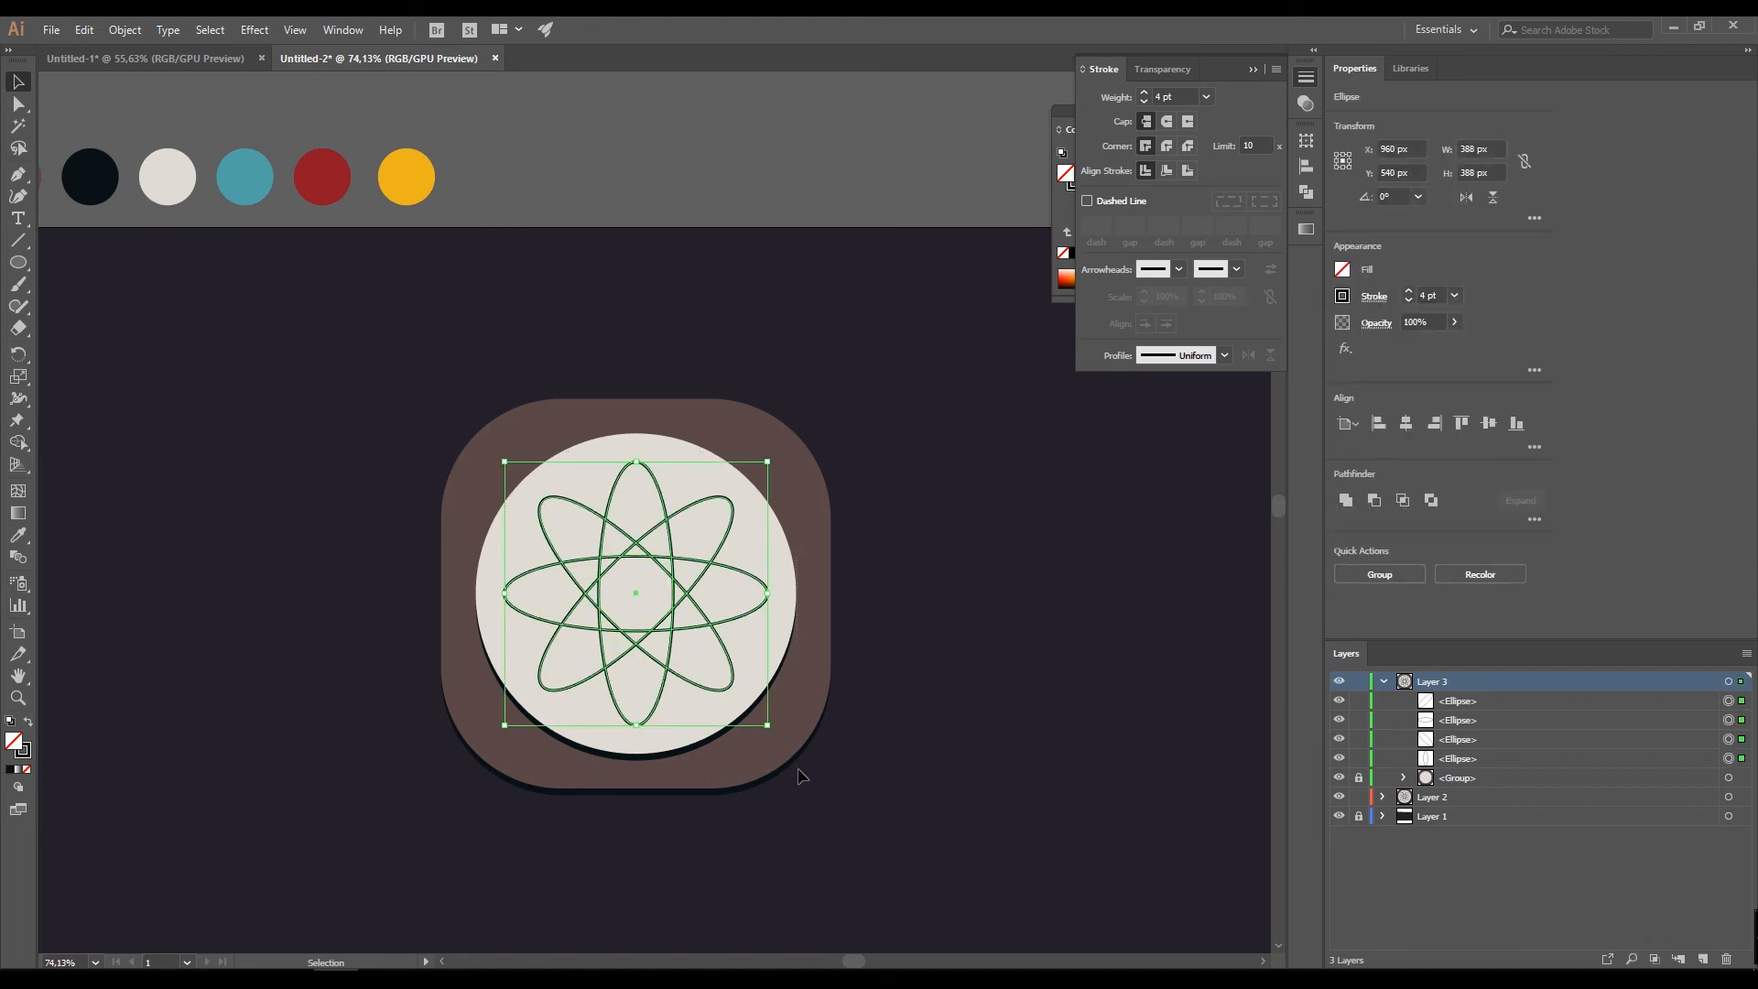
key("ctrl+g")
key("v")
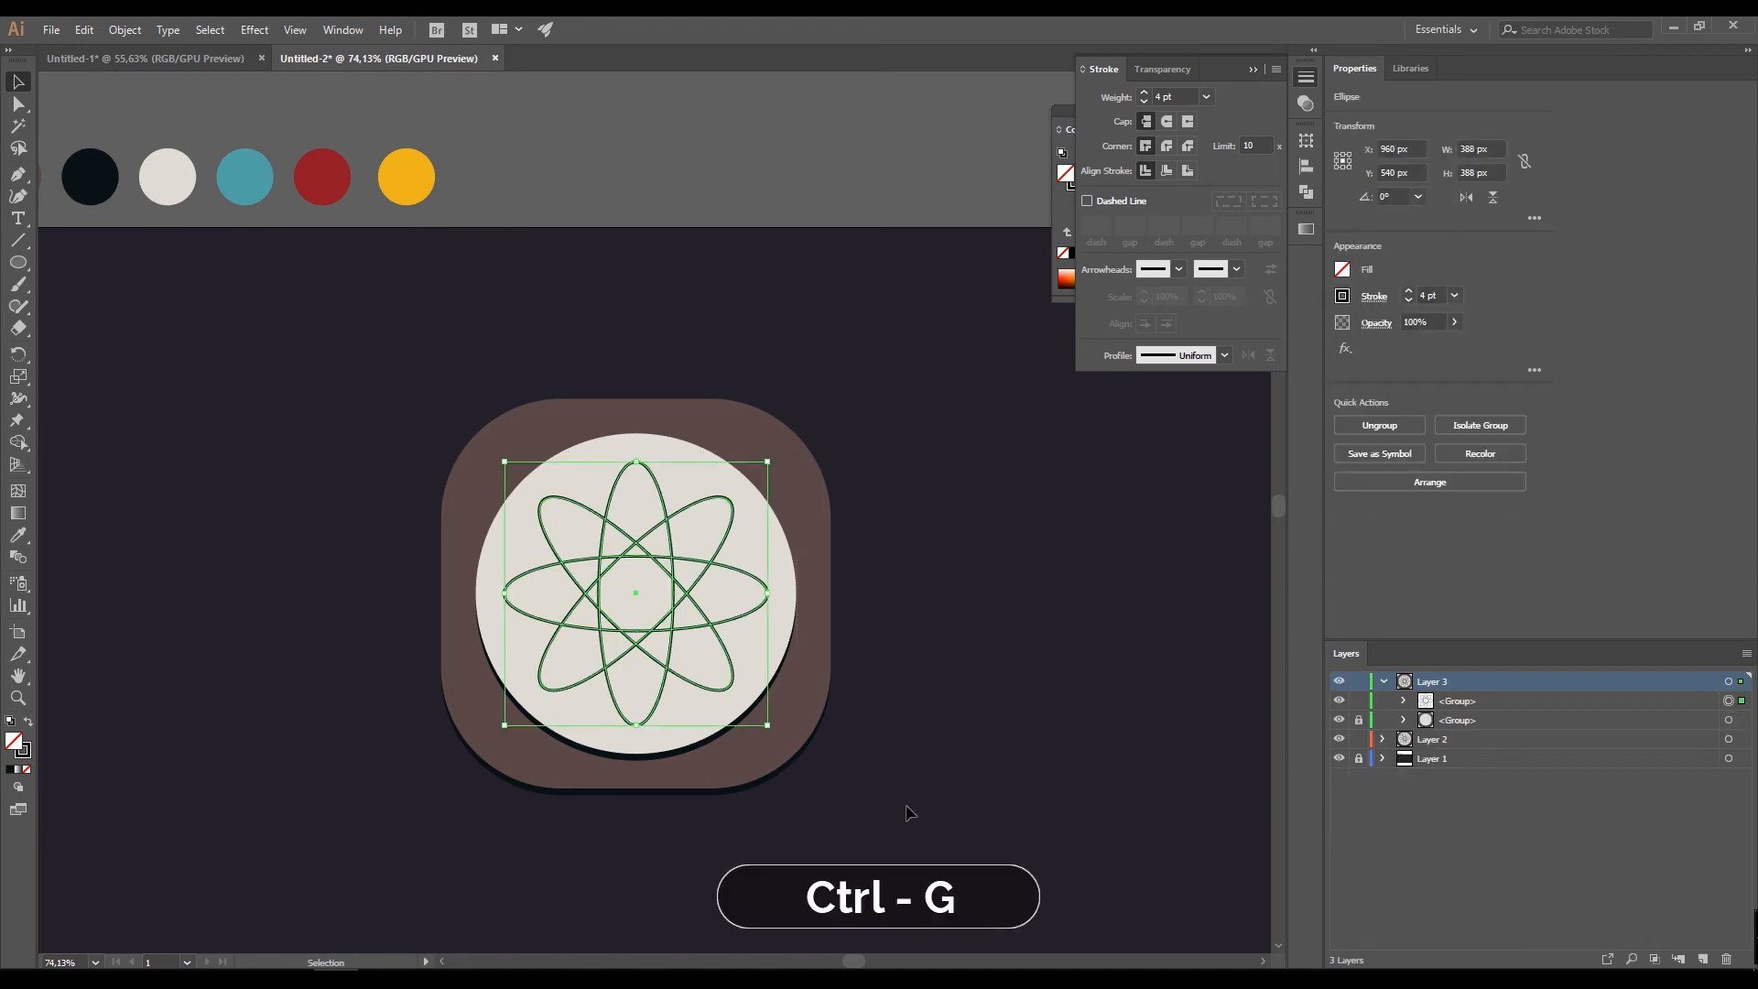
left_click(1358, 701)
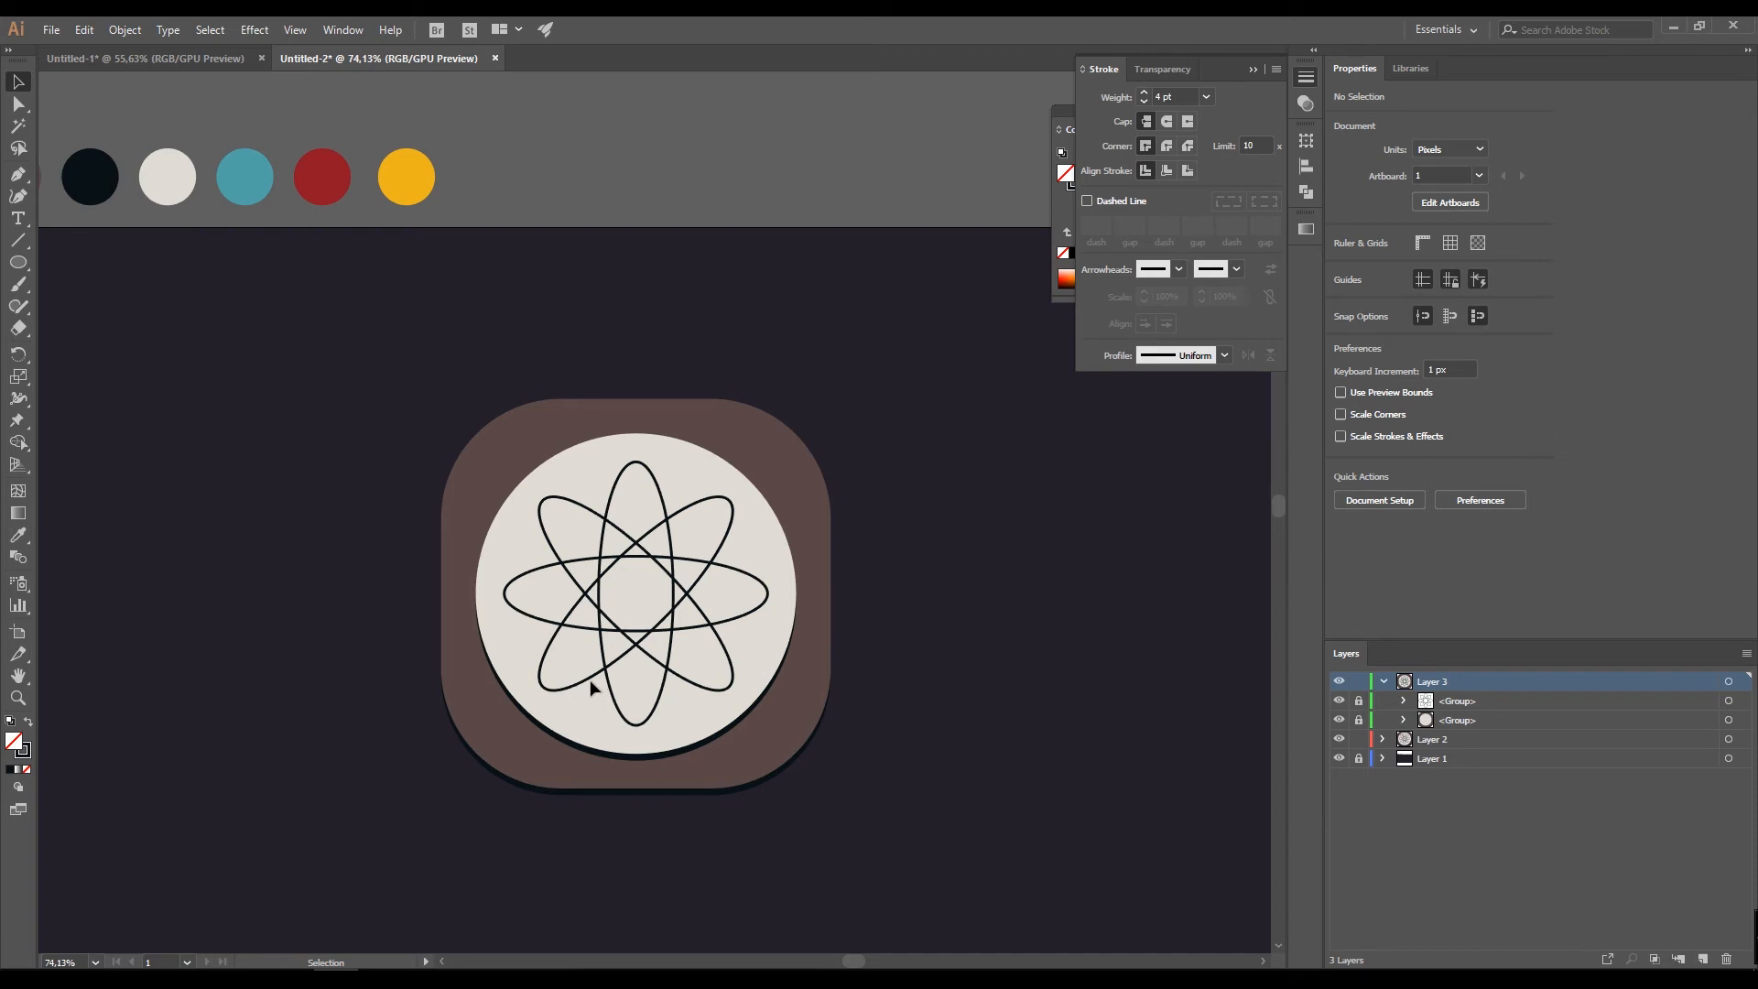
- Draw a nucleus circle about 50 px wide at the orbits' centre and fill it with the teal palette colour
left_click(19, 263)
scroll(671, 574, "up", 3, "alt")
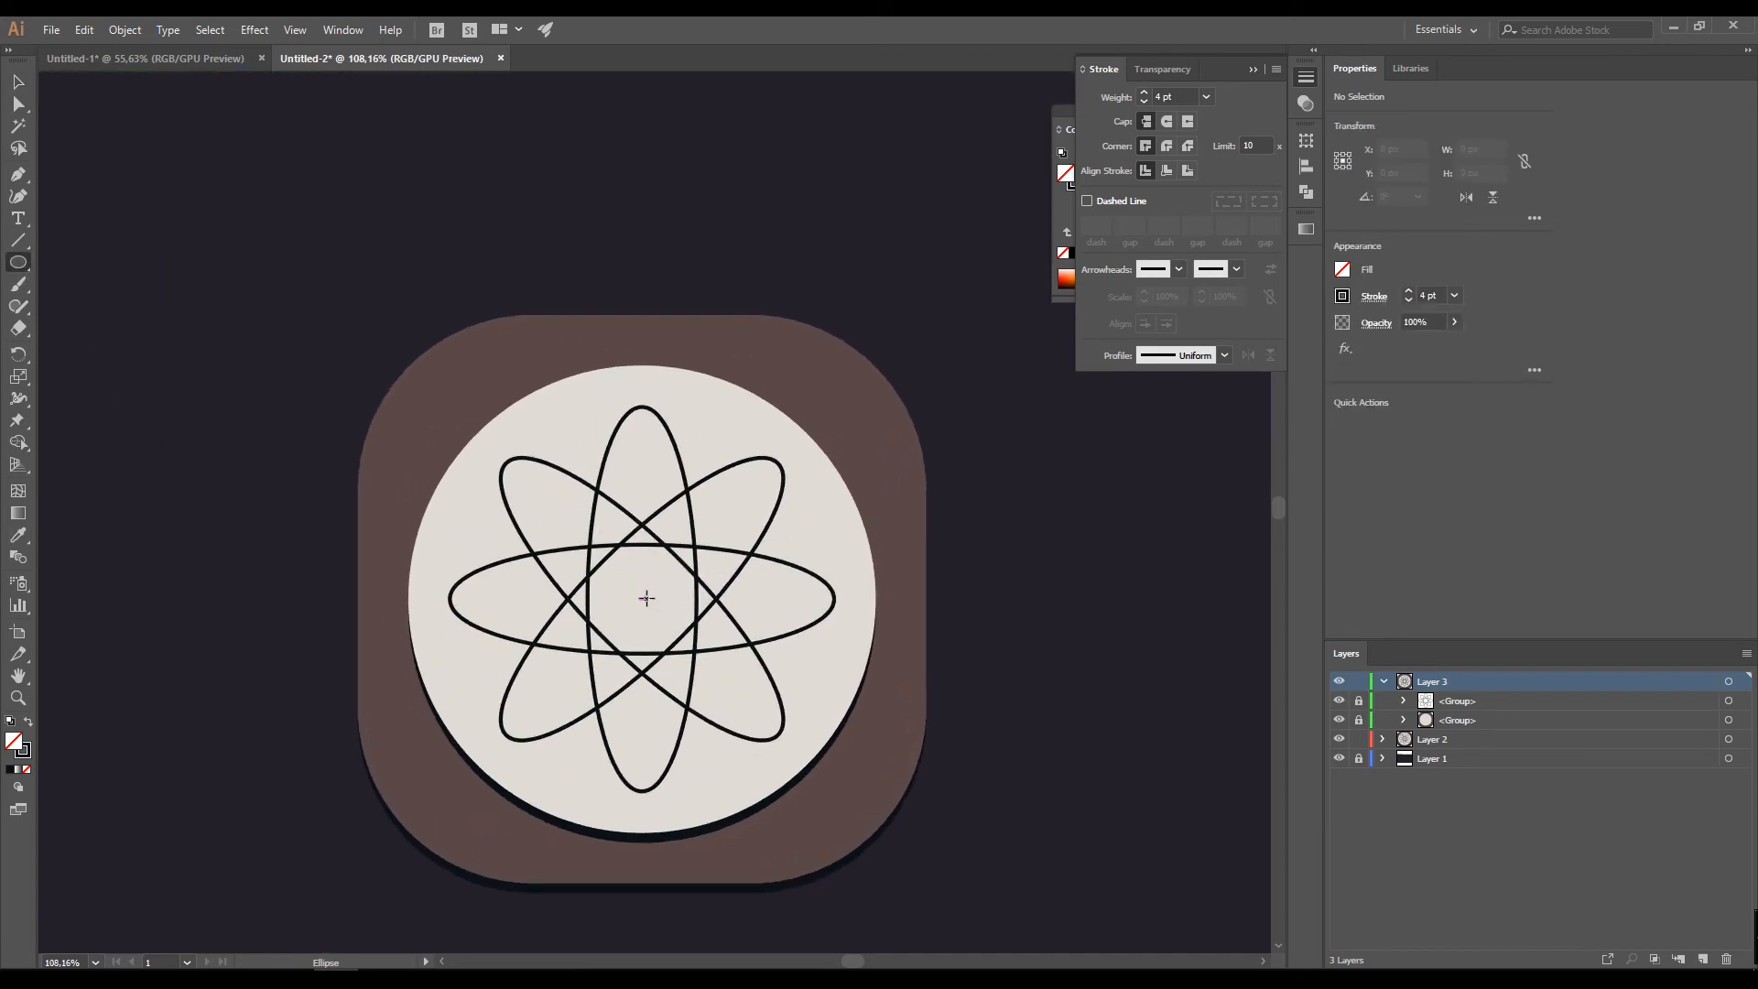
left_click_drag(640, 598, 658, 624)
scroll(638, 546, "down", 3, "alt")
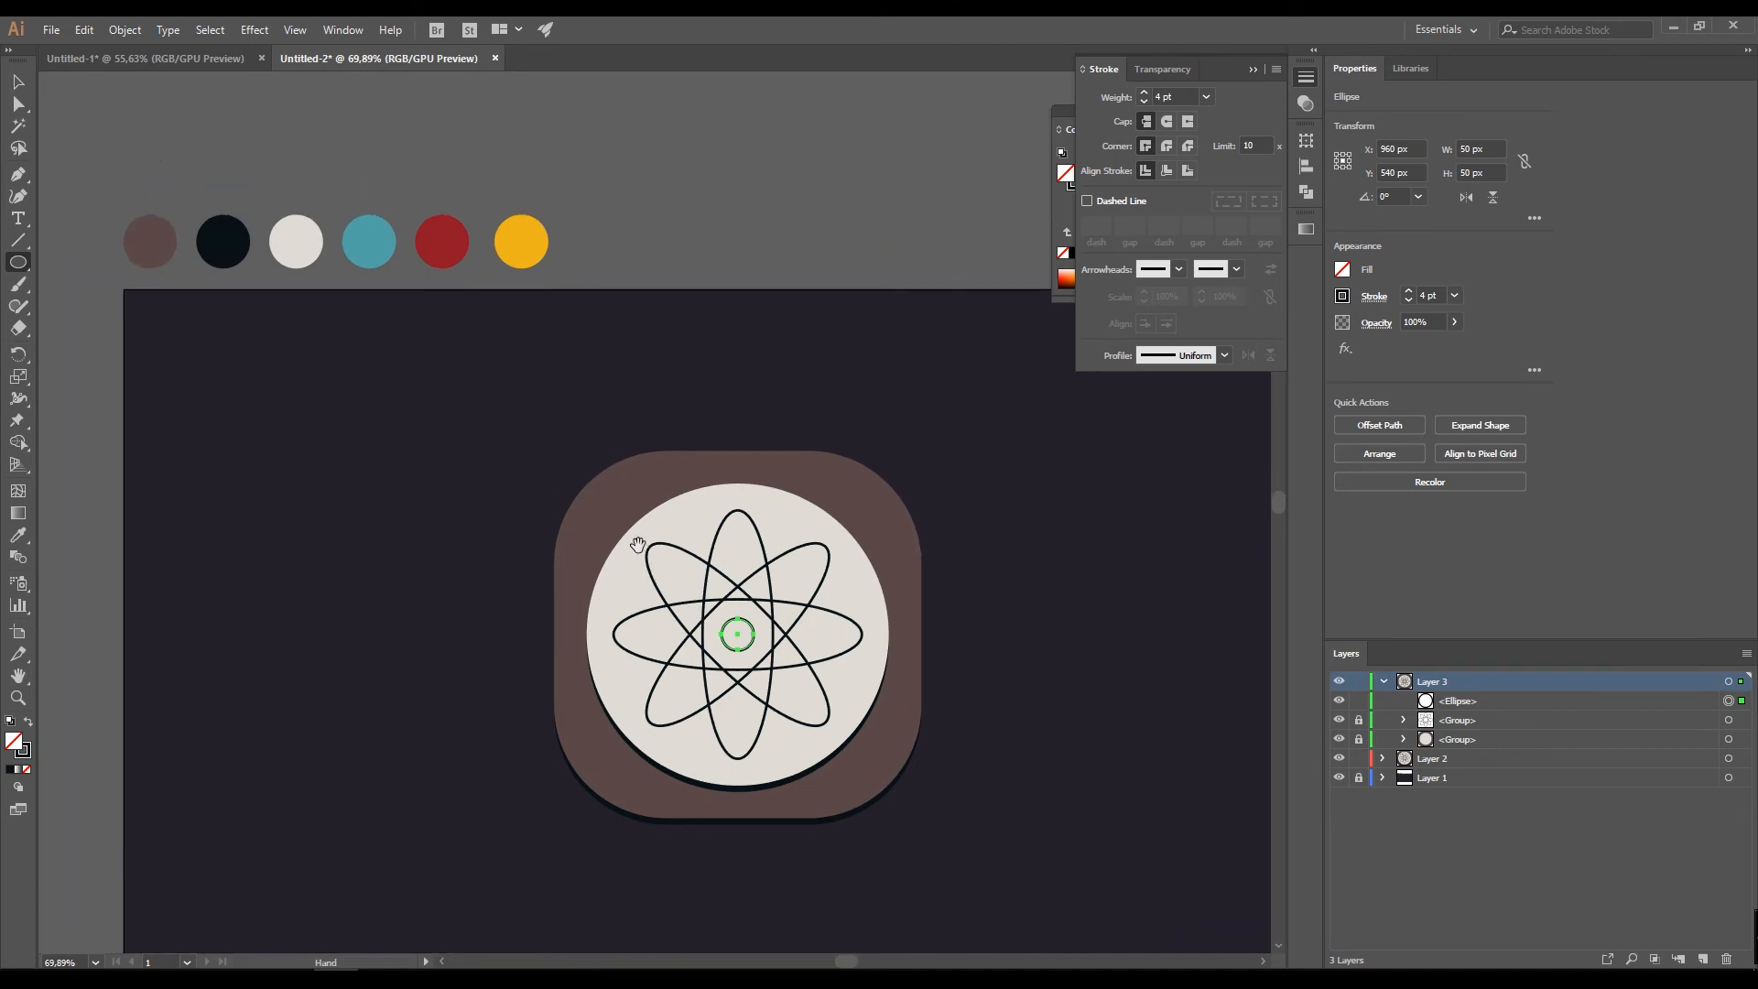
key("i")
left_click(376, 238)
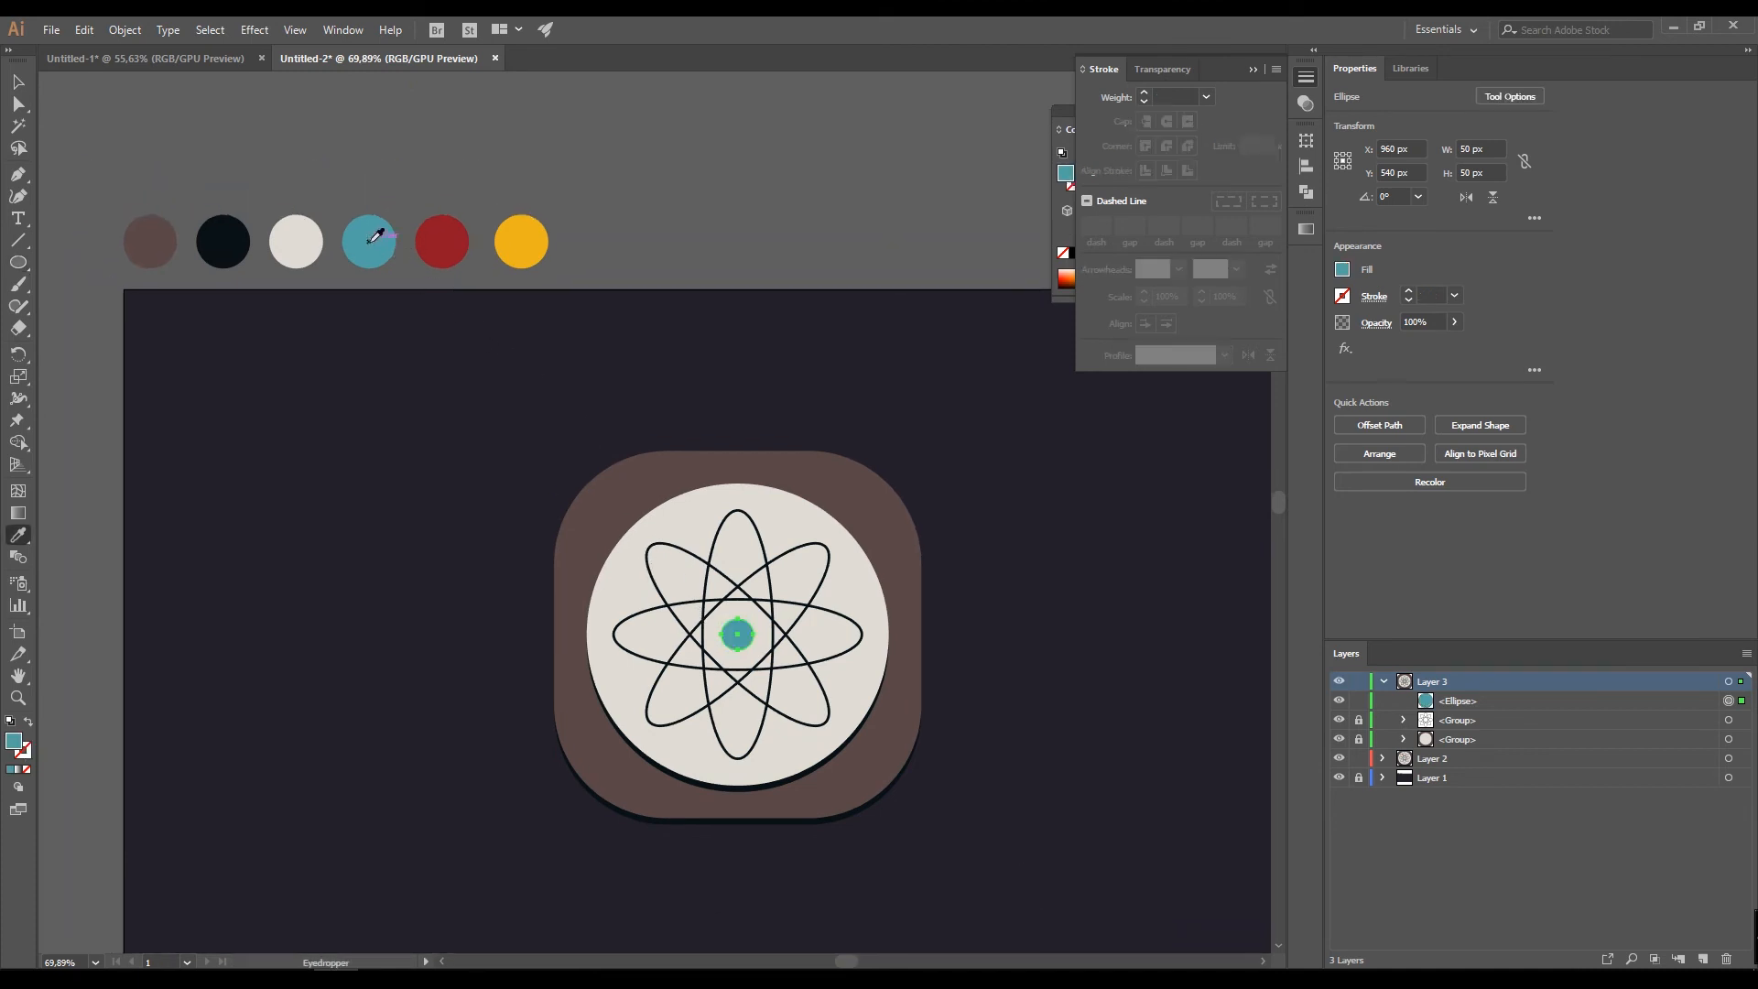
key("v")
left_click(833, 414)
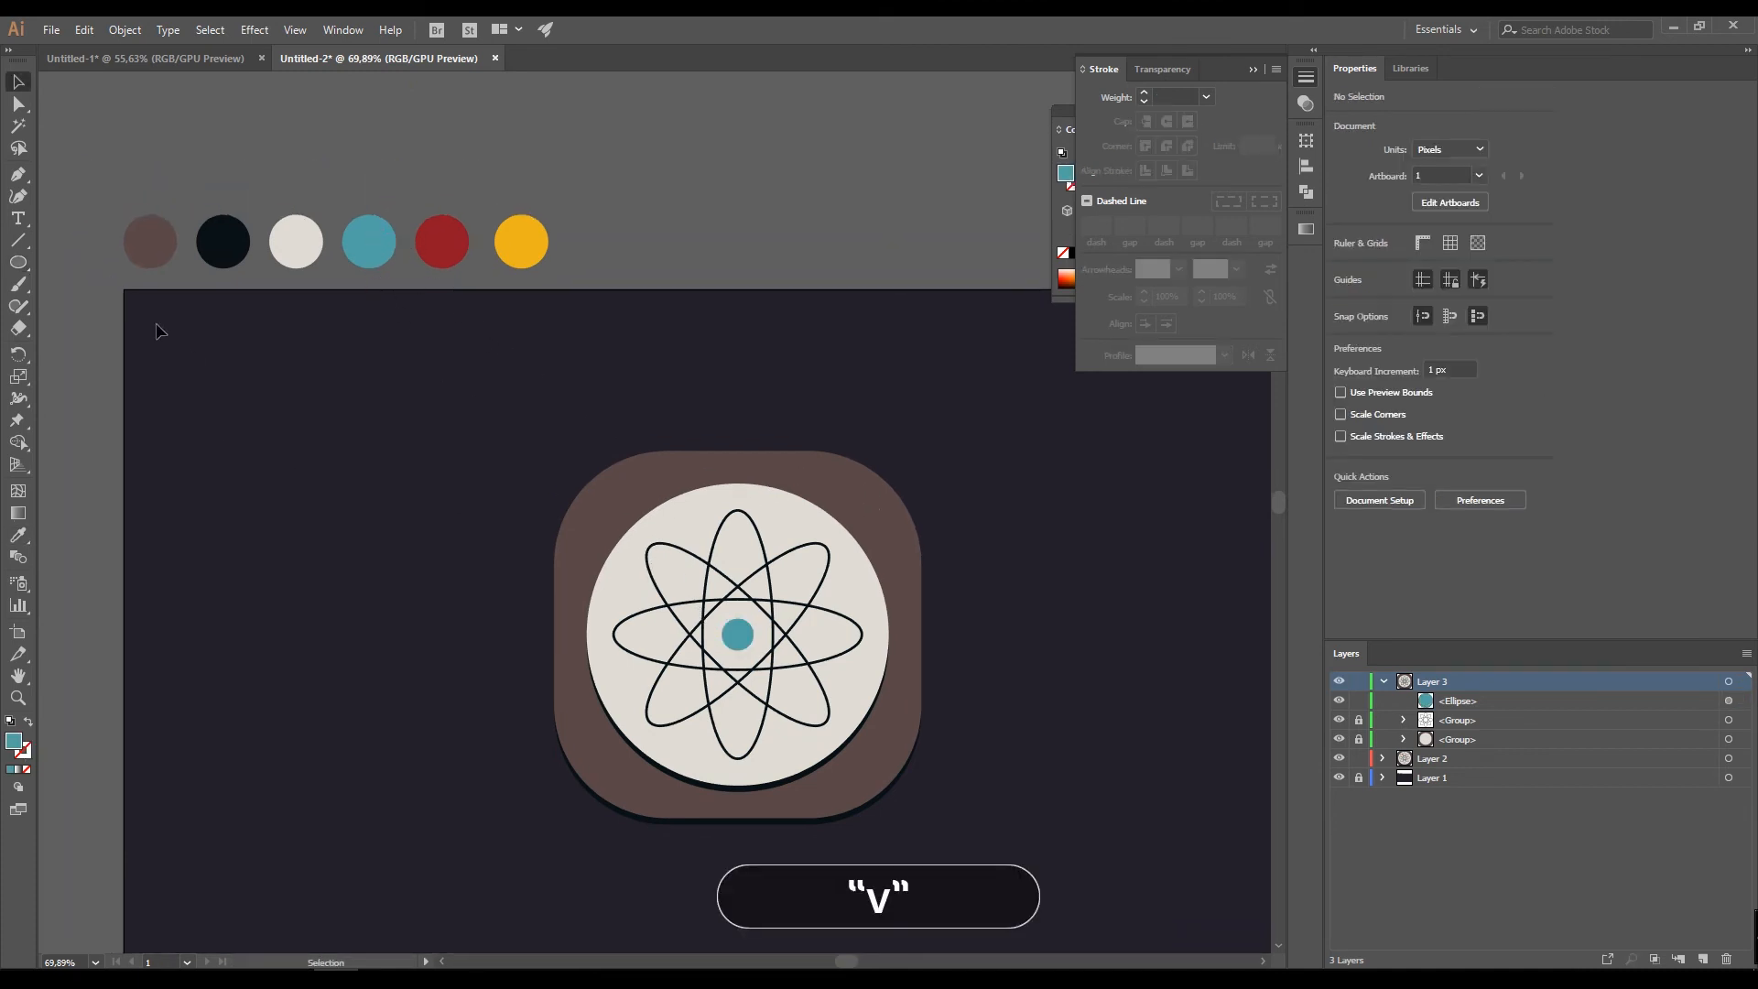
- Draw a small circle about 24 px wide above the upper-left orbit and fill it with the red palette colour
left_click(18, 263)
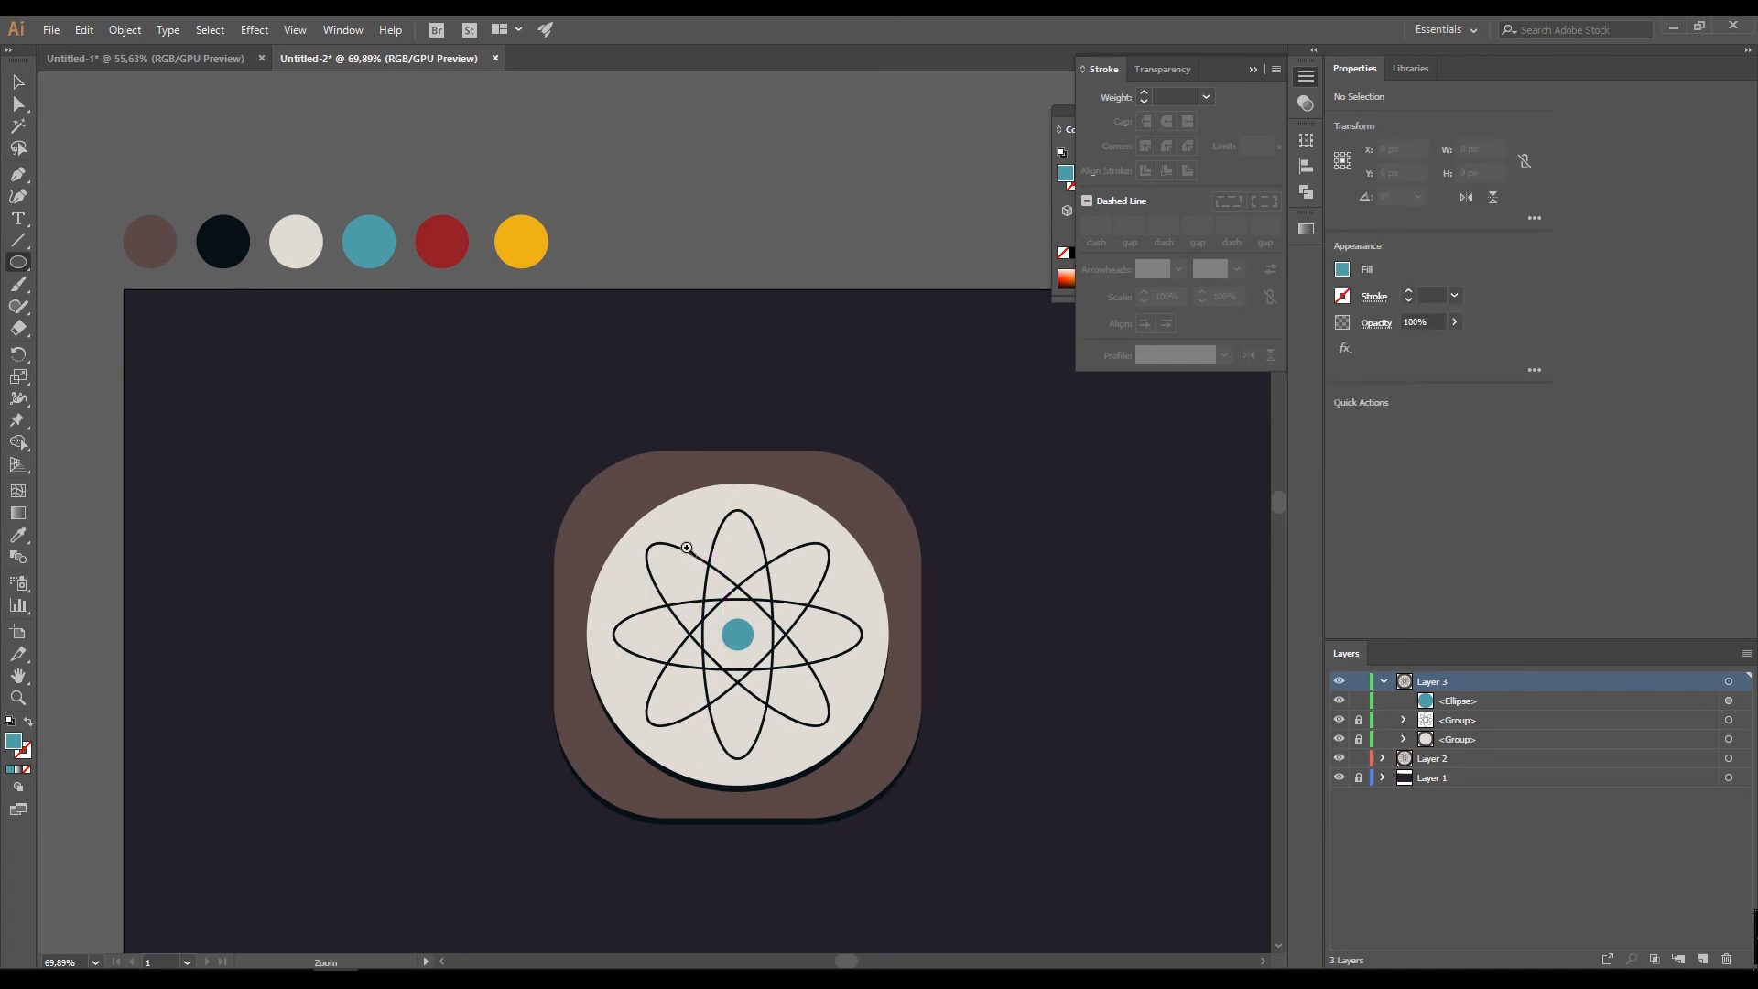
scroll(687, 549, "up", 2)
left_click_drag(701, 527, 707, 532)
key("i")
left_click_drag(358, 173, 408, 237)
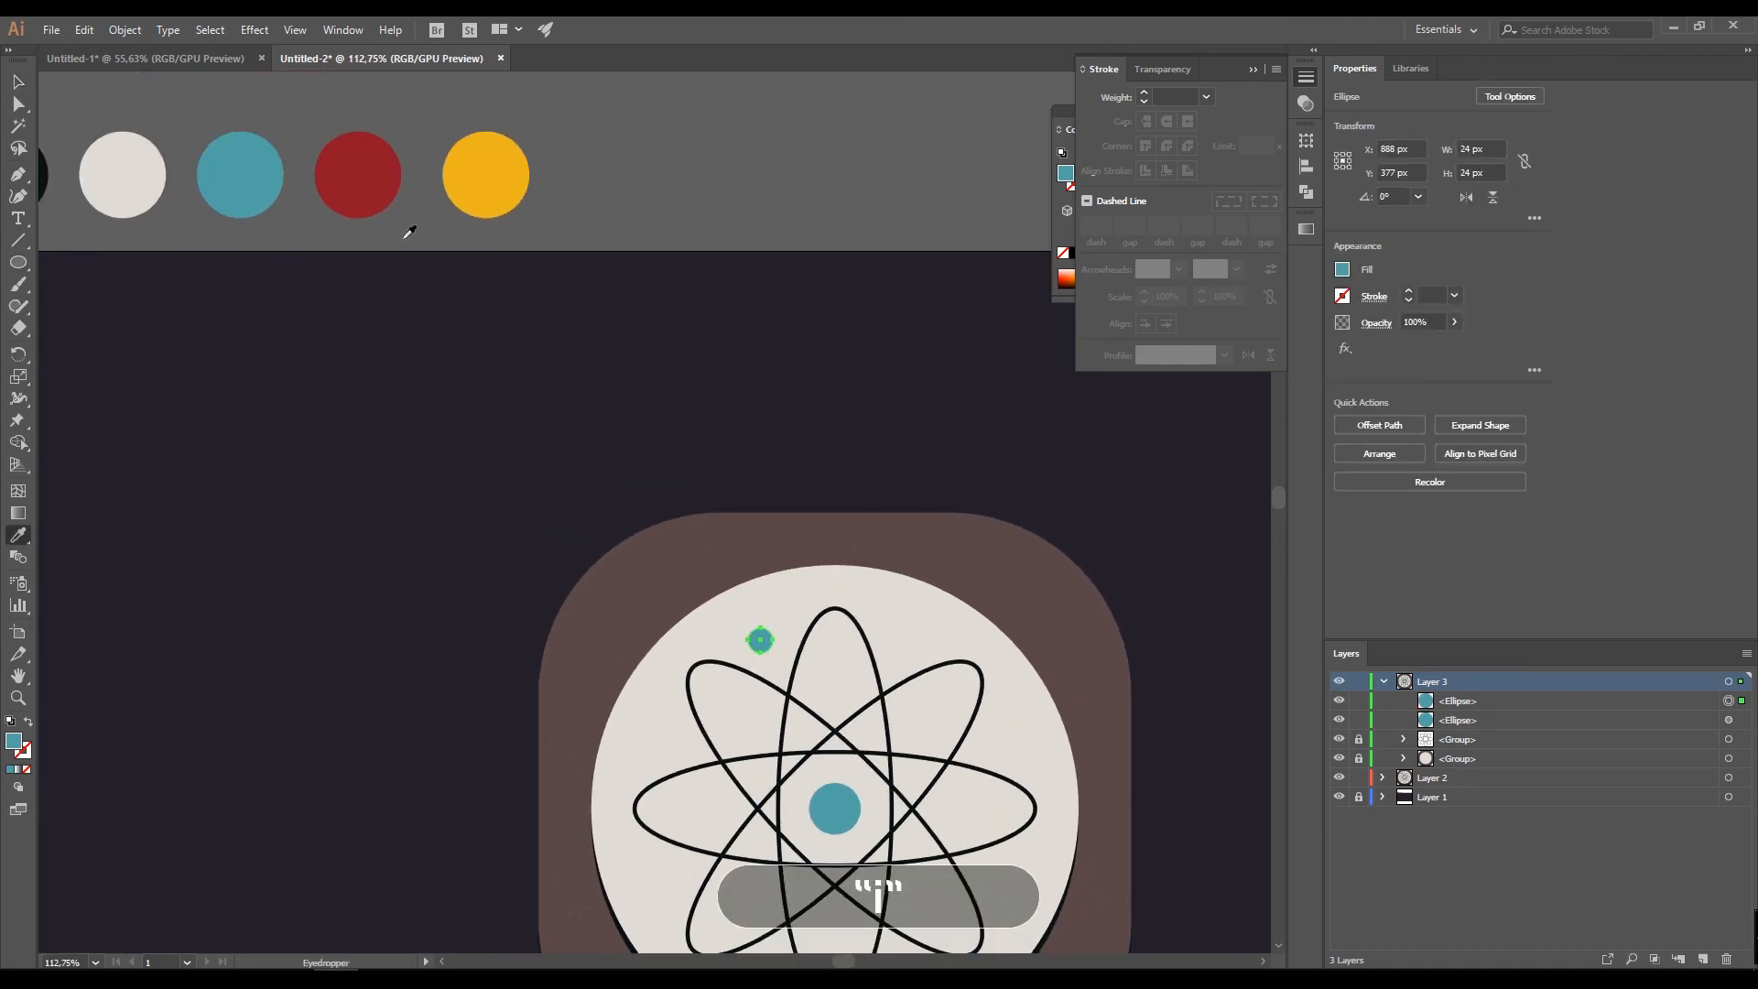
left_click(373, 178)
- Place the red circle on the upper-left orbit and copy it onto the vertical orbit's lower right and the diagonal orbit's lower left
left_click_drag(787, 596, 742, 459)
key("v")
left_click_drag(732, 521, 820, 551)
left_click_drag(828, 561, 713, 423)
left_click_drag(595, 360, 564, 609)
left_click_drag(740, 530, 568, 458)
- Fill the lower-left electron with the yellow palette colour and copy it onto the upper right of the horizontal orbit
key("i")
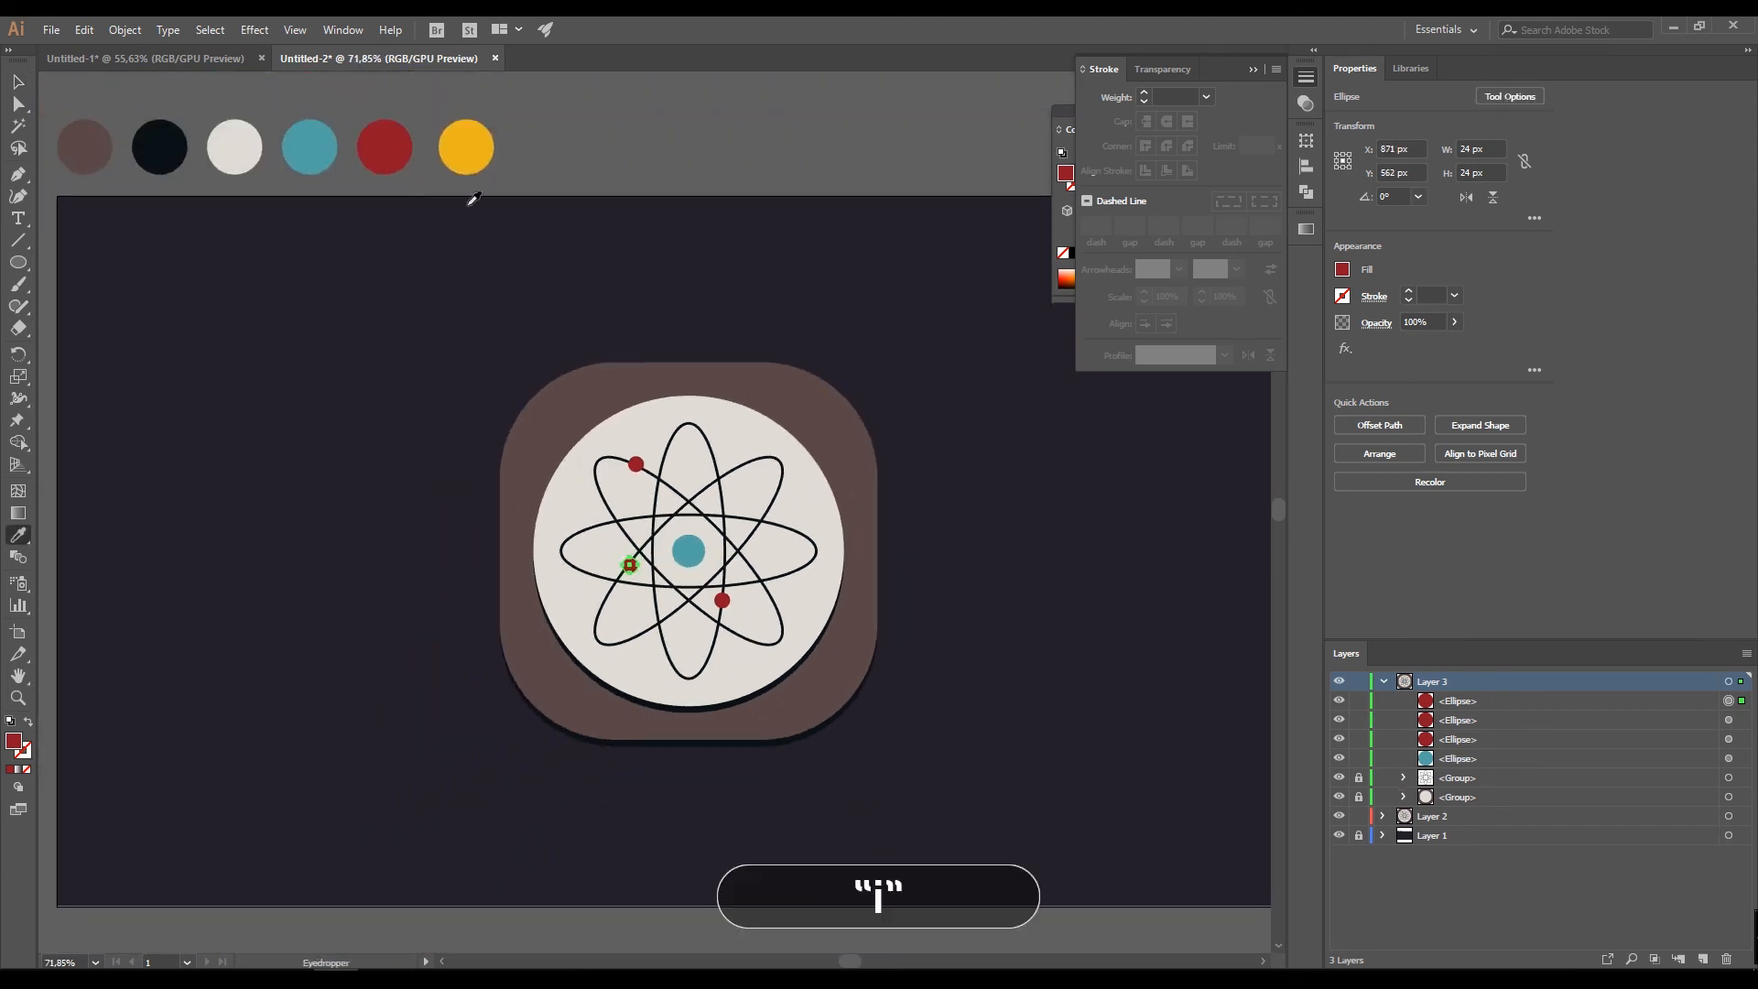
left_click(466, 146)
key("v")
left_click_drag(665, 544, 823, 629)
left_click_drag(503, 638, 774, 521)
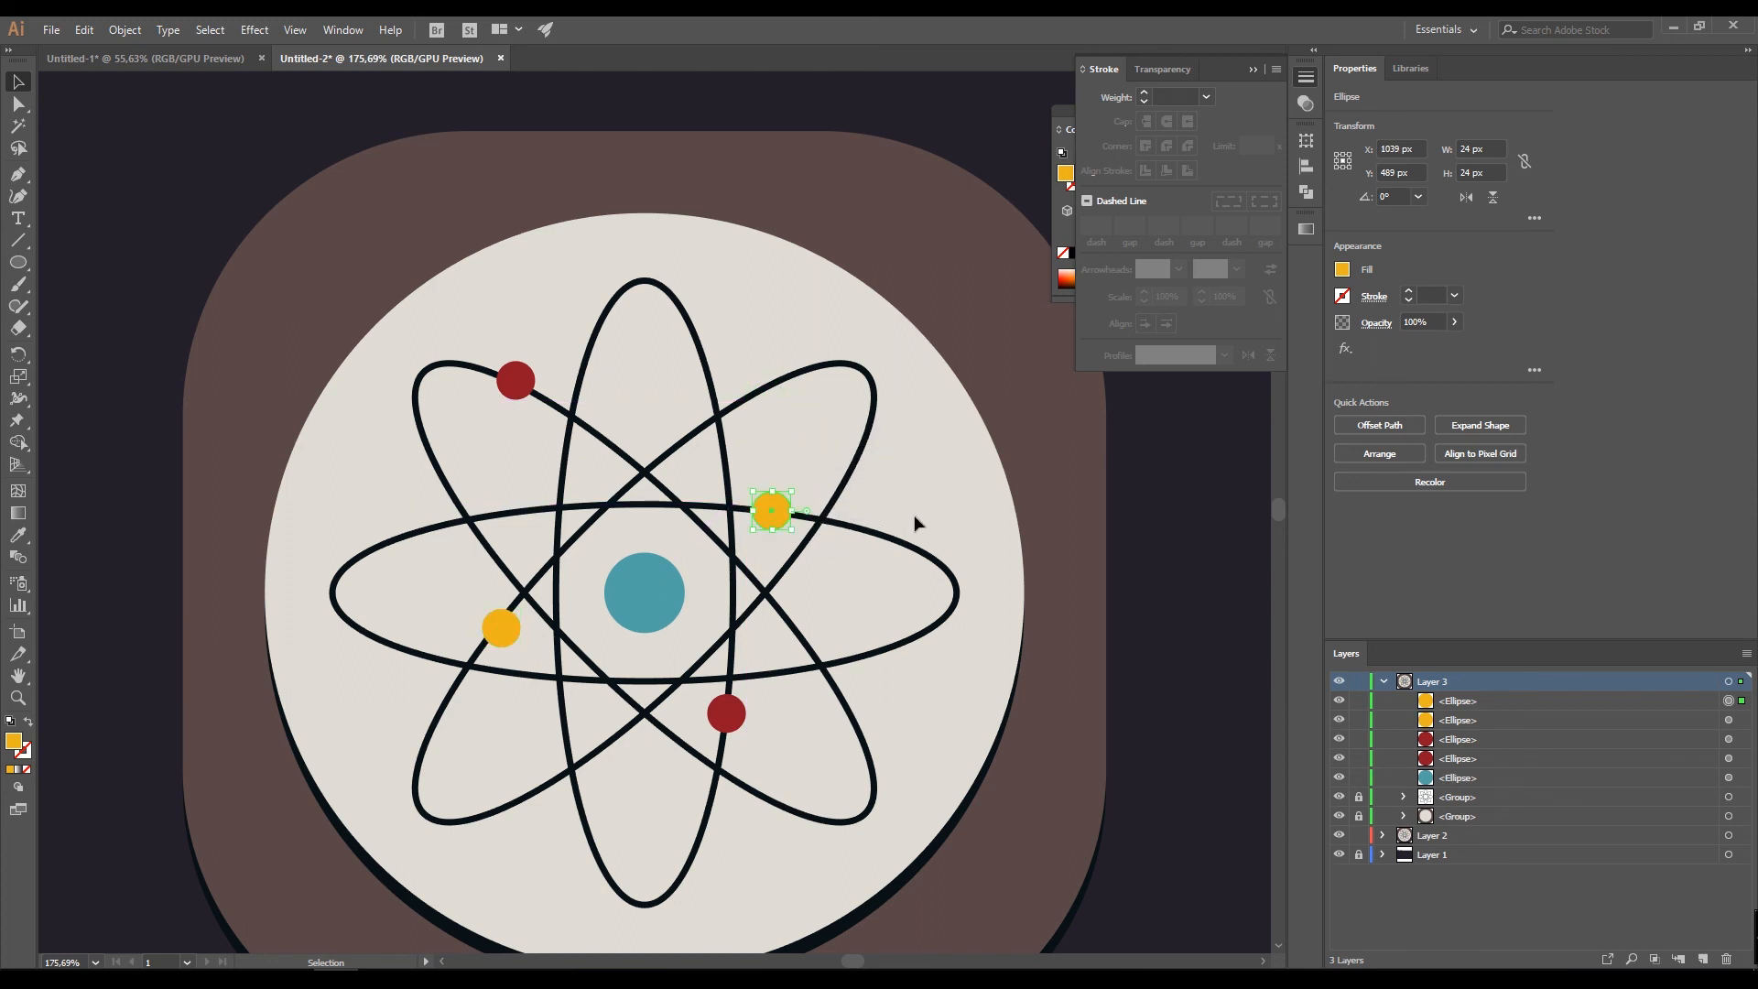
scroll(913, 518, "down", 3)
left_click(1051, 717)
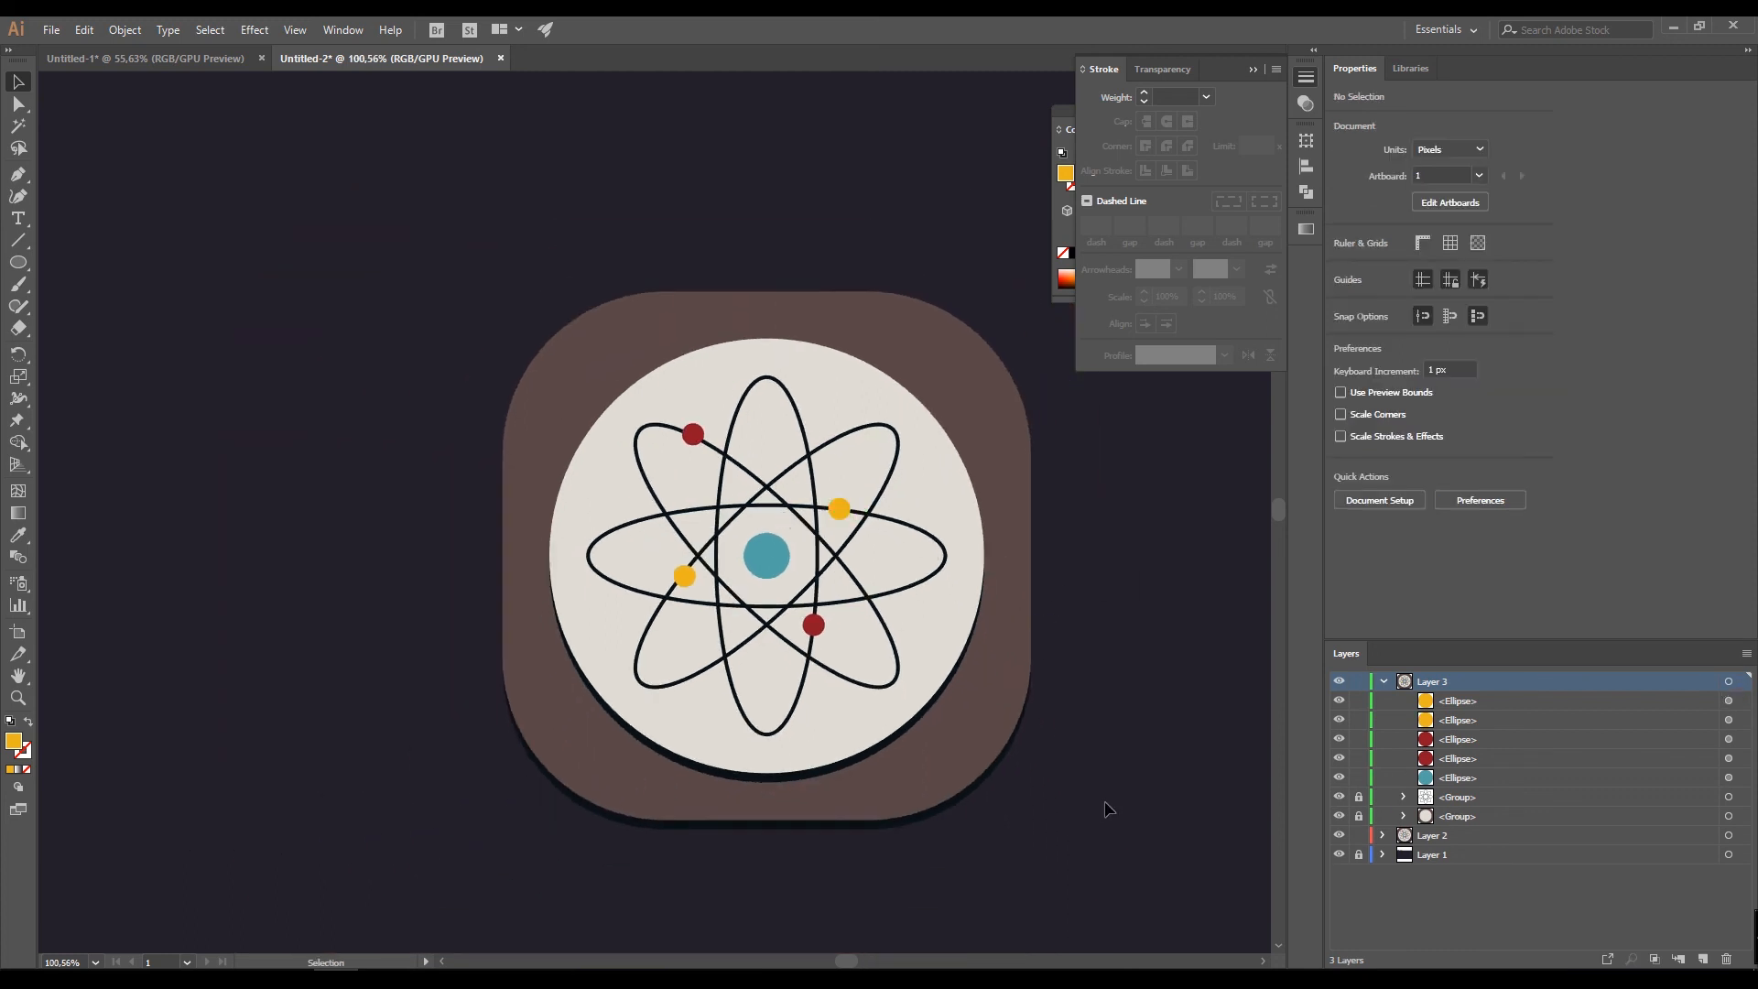
- Unlock the orbit and base groups, then group all parts of the atom icon together
left_click(1359, 798)
left_click(1358, 816)
left_click_drag(1092, 807, 461, 266)
key("ctrl+g")
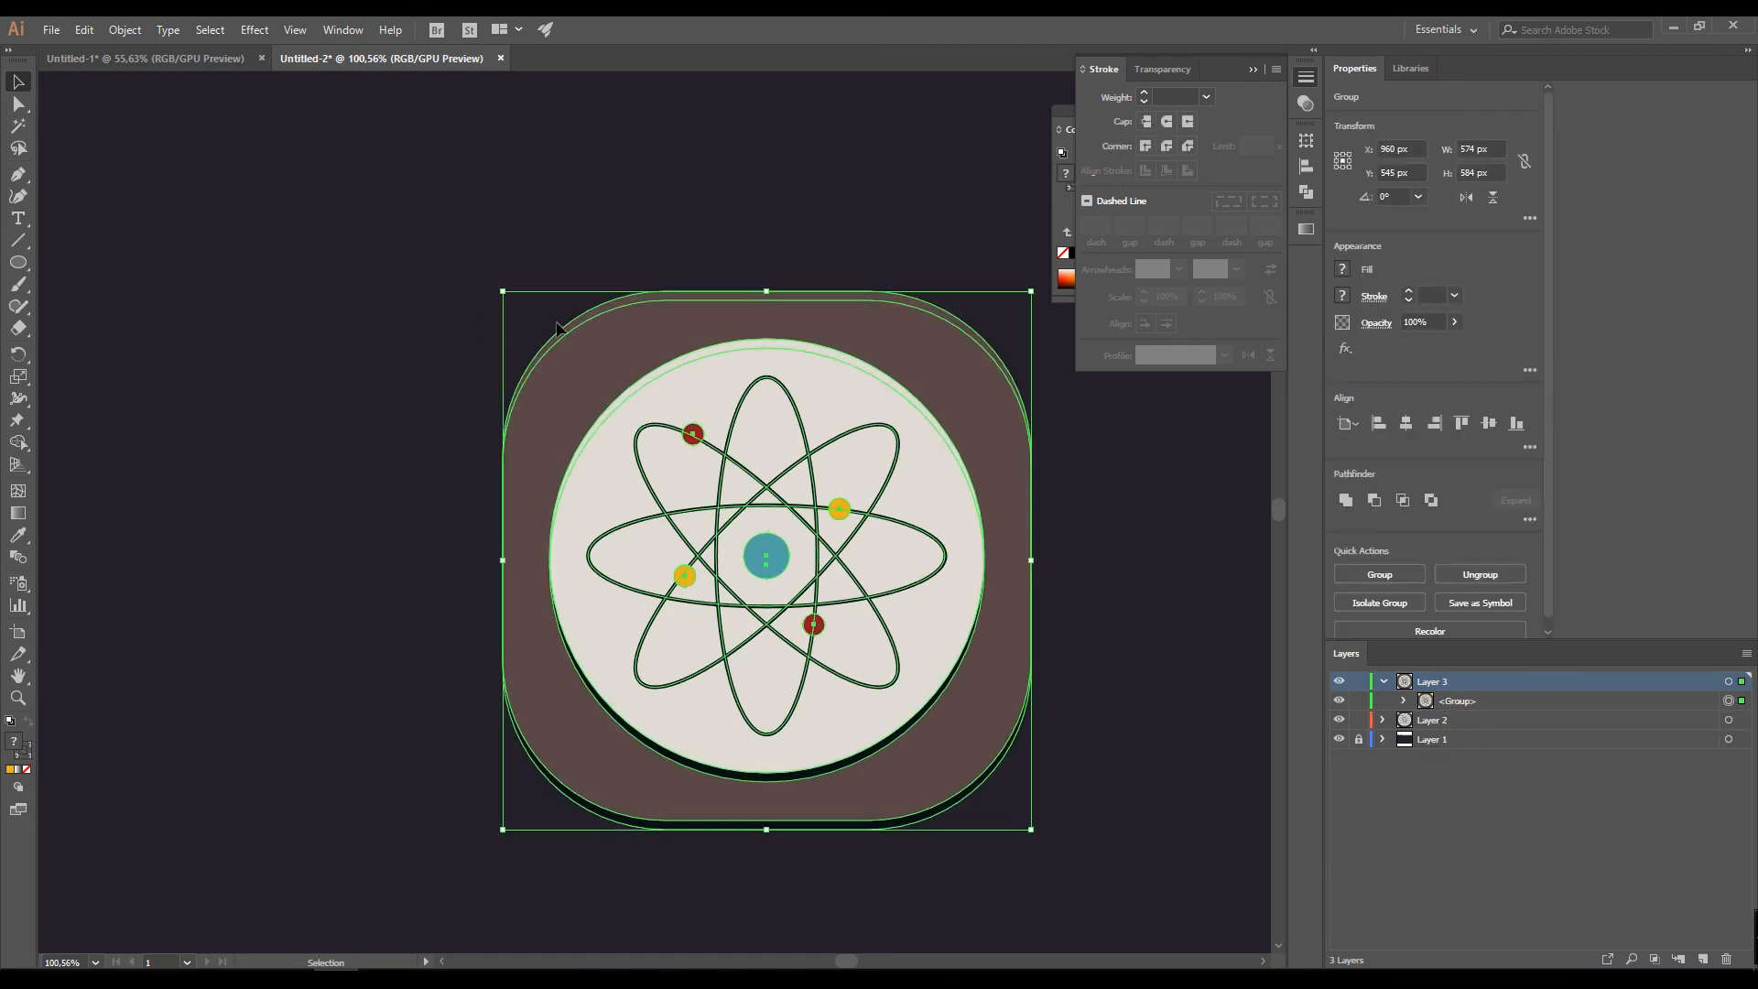
key("ctrl+shift+a")
key("ctrl+minus")
key("z")
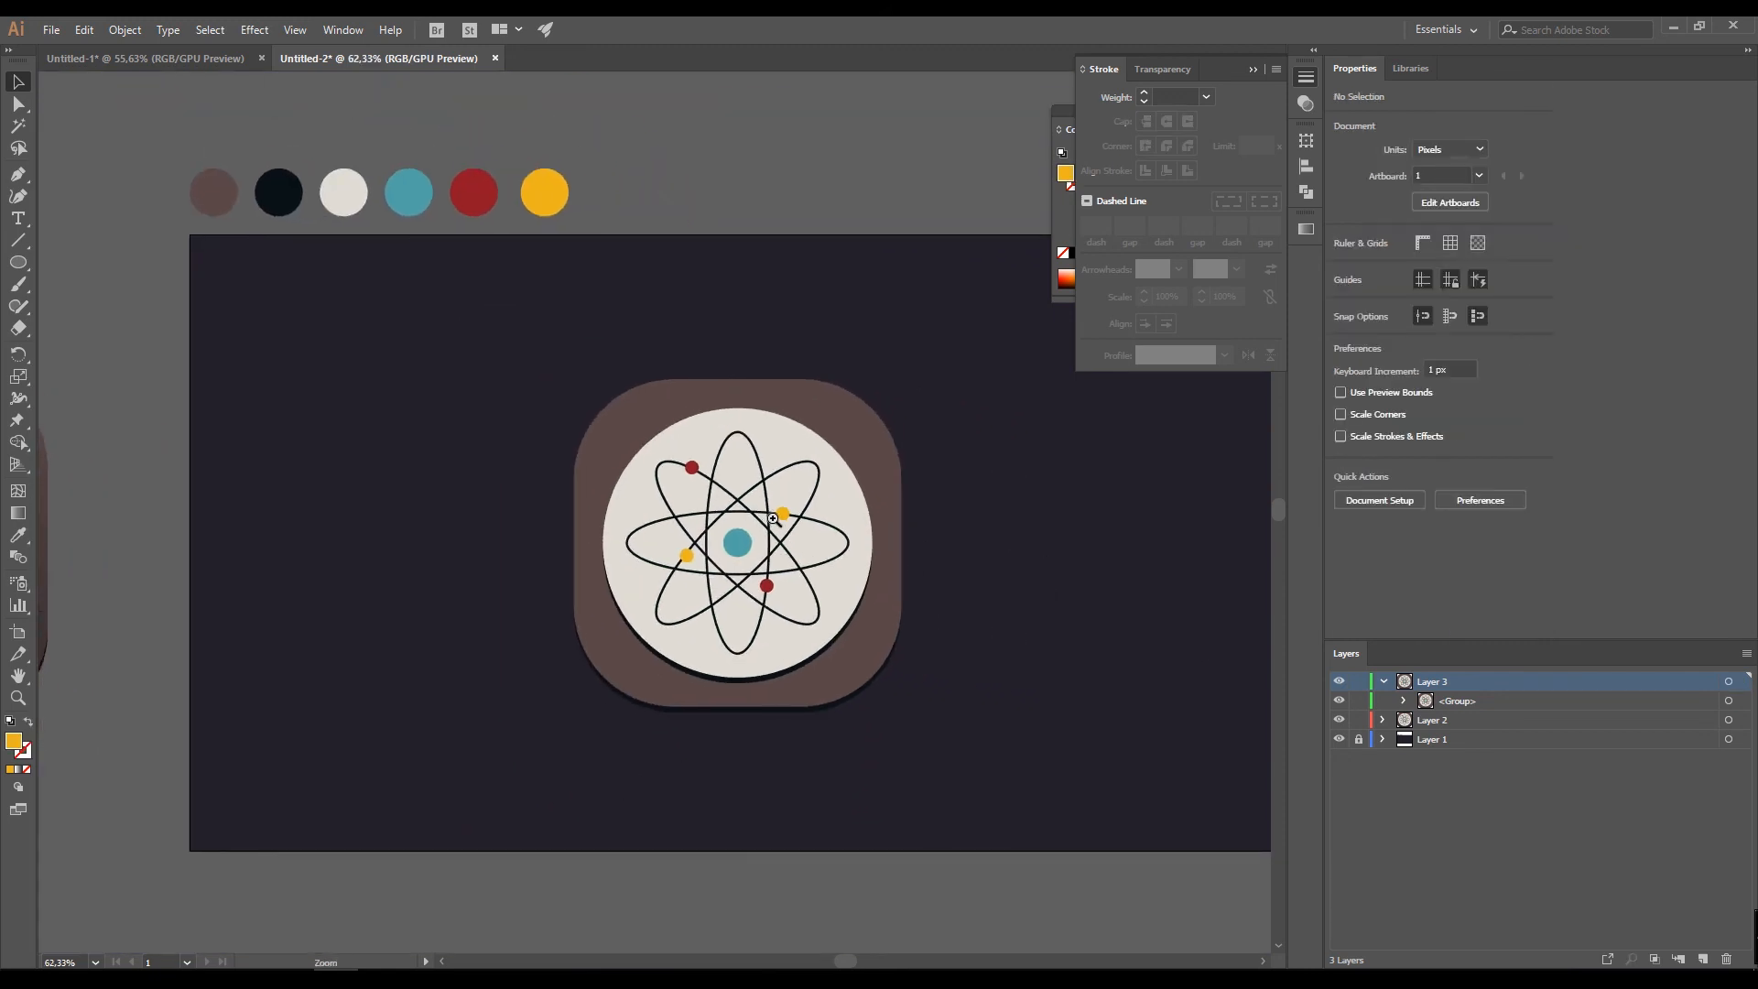
left_click_drag(902, 550, 873, 543)
left_click(1020, 569)
key("v")
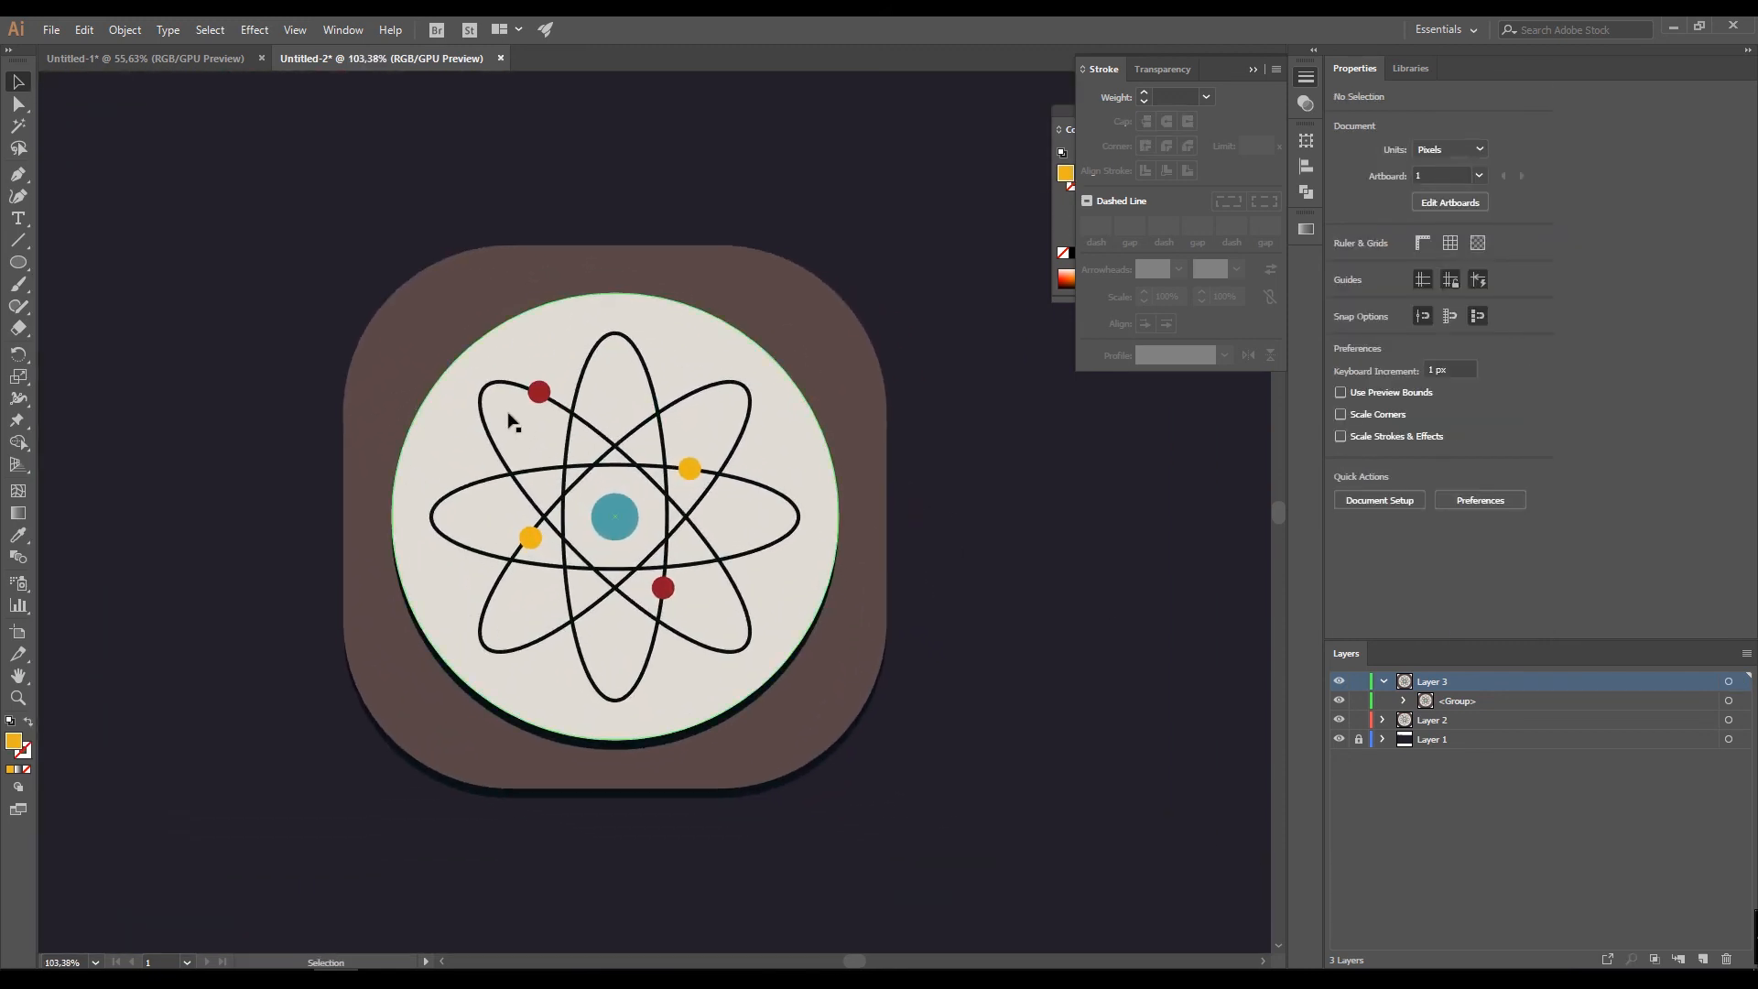